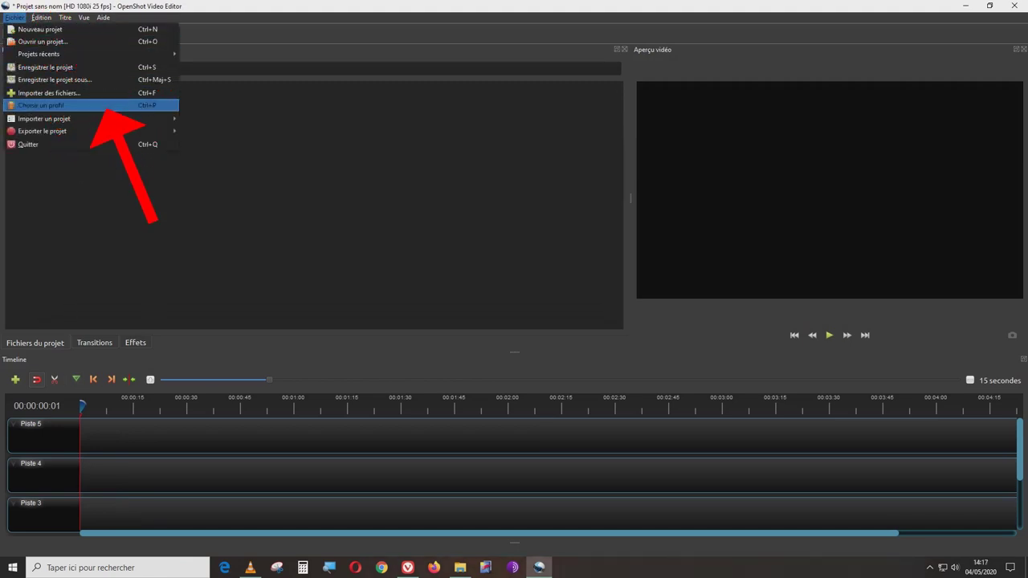
Open the project profile chooser and inspect the file properties of VID_20200205_181337.mp4 in File Explorer.
{"action": "left_click", "coordinate": [64, 105]}
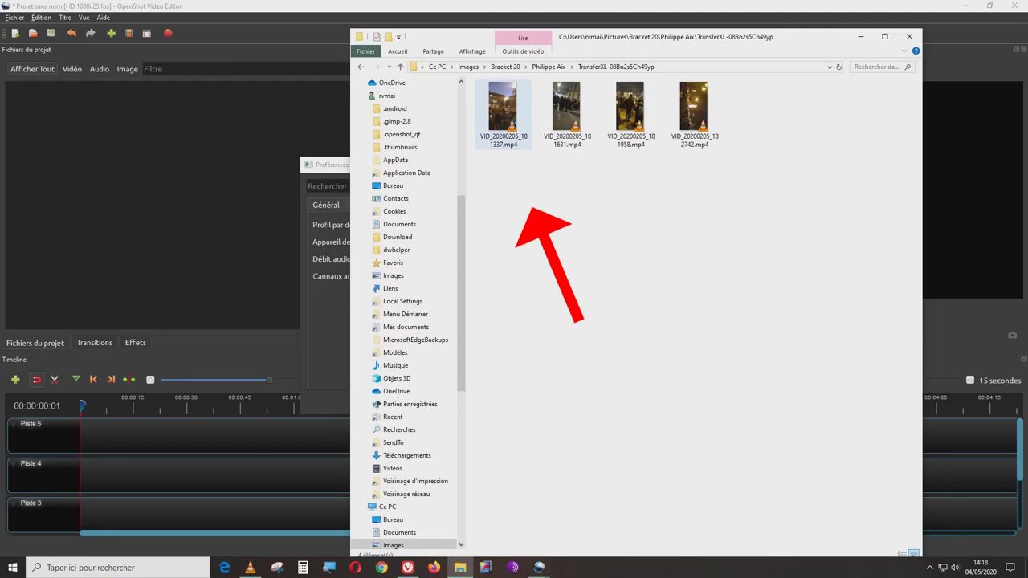
{"action": "right_click", "coordinate": [491, 148]}
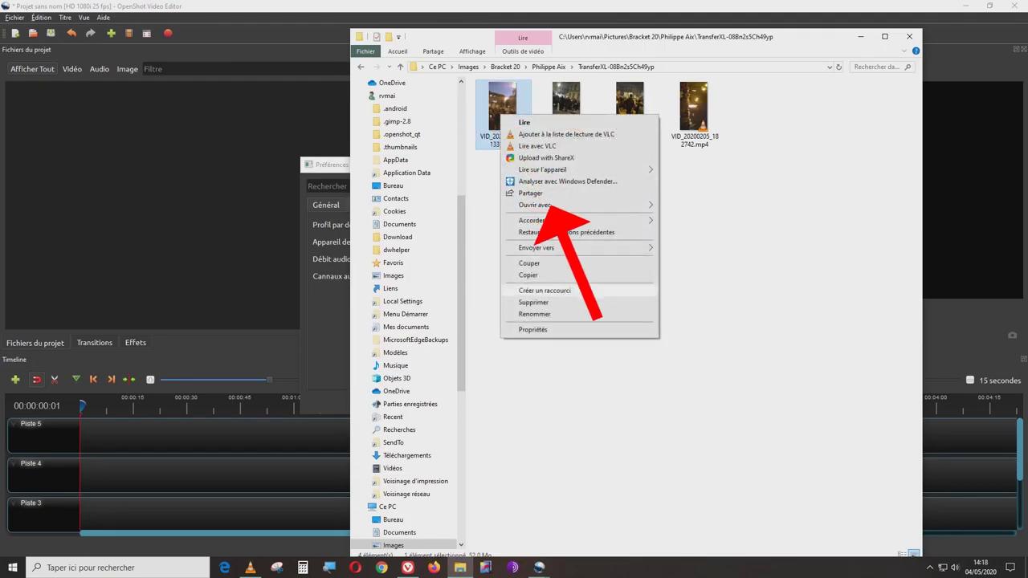
{"action": "left_click", "coordinate": [615, 332]}
{"action": "right_click", "coordinate": [501, 115]}
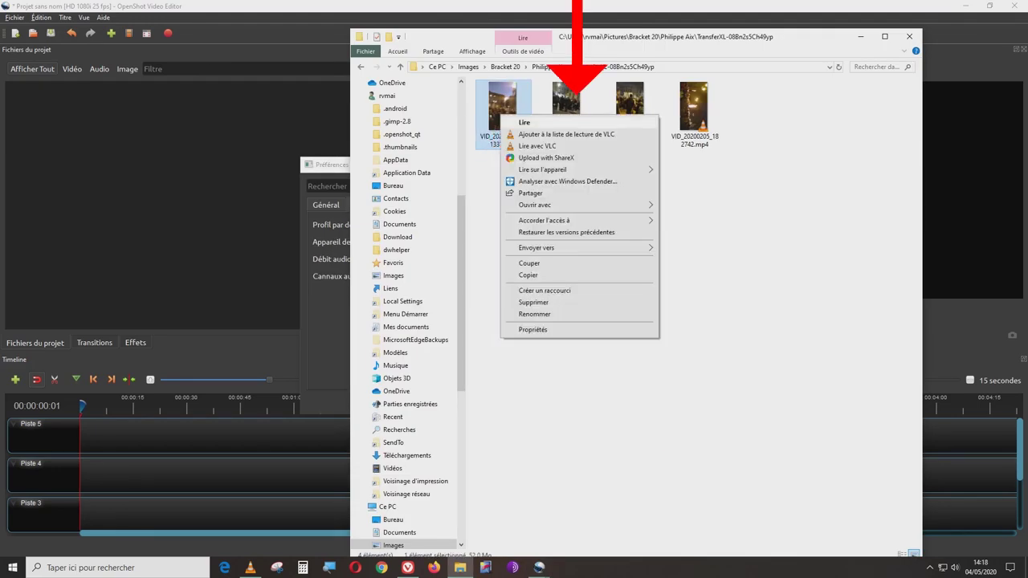
{"action": "left_click", "coordinate": [533, 330]}
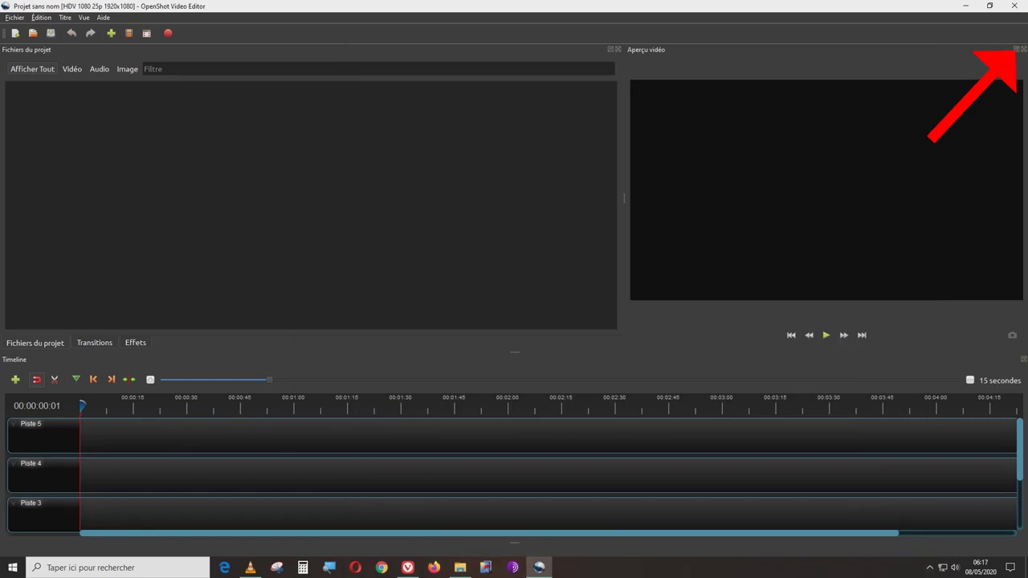
Undock the video preview and dock it on the left side of the project files.
{"action": "left_click", "coordinate": [1015, 49]}
{"action": "left_click_drag", "start_coordinate": [846, 36], "coordinate": [249, 55]}
{"action": "left_click_drag", "start_coordinate": [132, 54], "coordinate": [98, 52]}
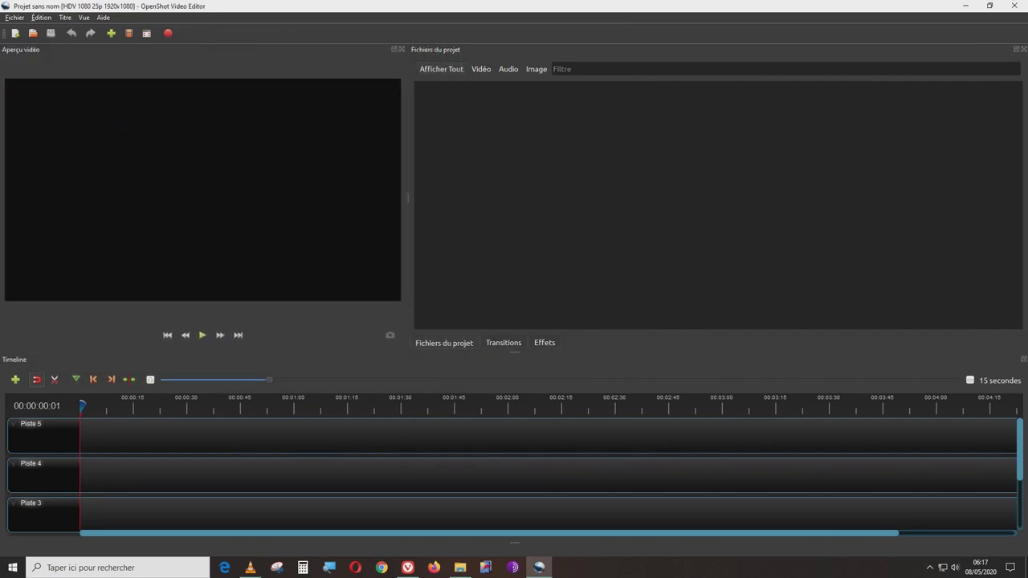
Dock the video preview back on the right side of the project files and widen it.
{"action": "left_click", "coordinate": [393, 49]}
{"action": "mouse_move", "coordinate": [287, 32]}
{"action": "left_mouse_down"}
{"action": "mouse_move", "coordinate": [409, 73]}
{"action": "mouse_move", "coordinate": [797, 83]}
{"action": "mouse_move", "coordinate": [894, 50]}
{"action": "mouse_move", "coordinate": [880, 45]}
{"action": "left_mouse_up"}
{"action": "left_click_drag", "start_coordinate": [615, 200], "coordinate": [380, 201]}
Dock the video preview to the left of the project files and place the timeline between the two.
{"action": "left_click", "coordinate": [1016, 49]}
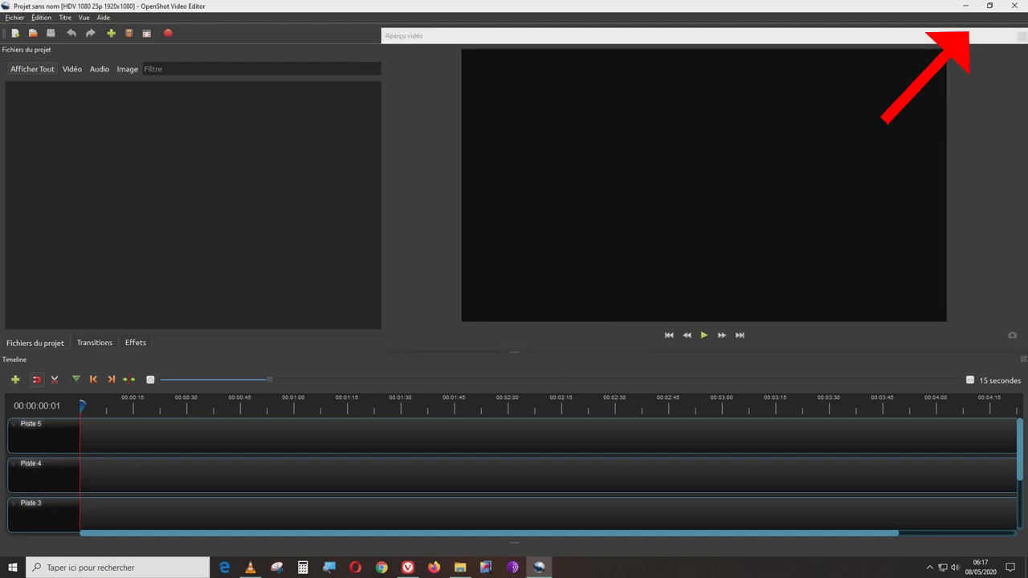
{"action": "left_click_drag", "start_coordinate": [830, 38], "coordinate": [430, 46]}
{"action": "left_click", "coordinate": [1023, 359]}
{"action": "left_click_drag", "start_coordinate": [929, 353], "coordinate": [719, 88]}
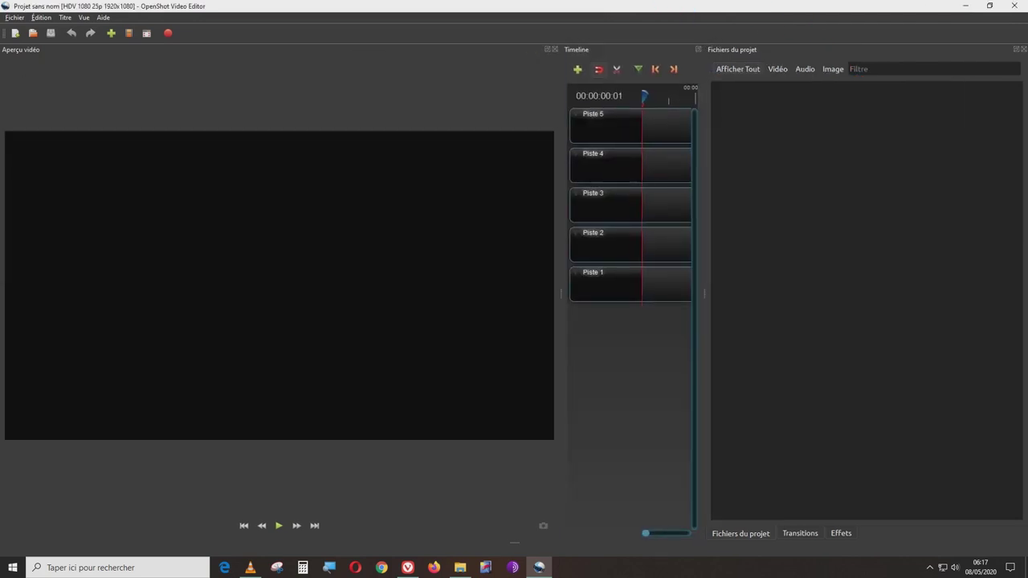
Float the timeline, resize it to a low, wide window and dock it over the video preview as a tabbed group.
{"action": "left_click", "coordinate": [696, 50]}
{"action": "left_click_drag", "start_coordinate": [633, 39], "coordinate": [648, 18]}
{"action": "left_click_drag", "start_coordinate": [629, 517], "coordinate": [629, 134]}
{"action": "left_click_drag", "start_coordinate": [566, 86], "coordinate": [27, 85]}
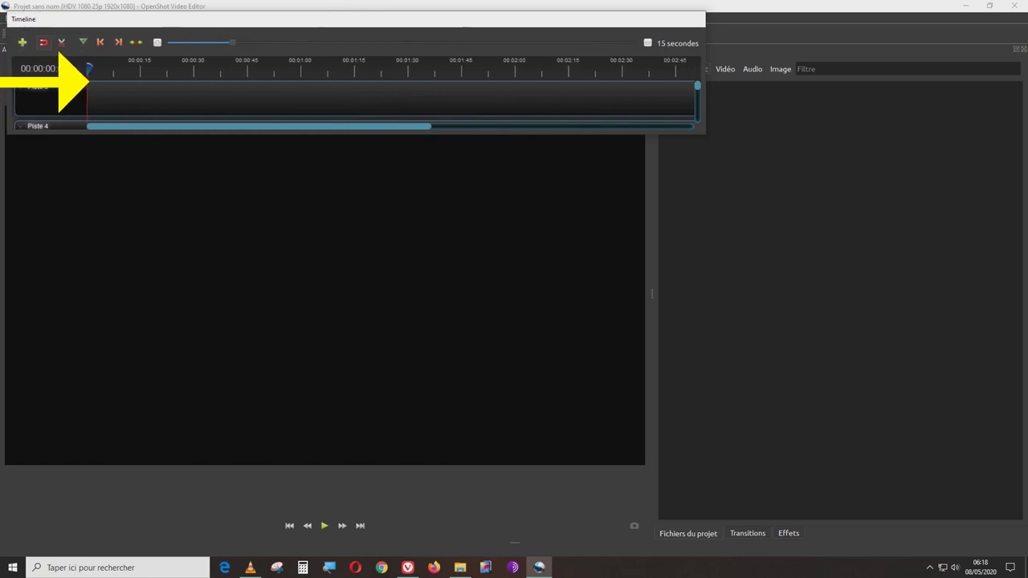
{"action": "left_click_drag", "start_coordinate": [704, 81], "coordinate": [1014, 79]}
{"action": "left_click_drag", "start_coordinate": [644, 18], "coordinate": [650, 161]}
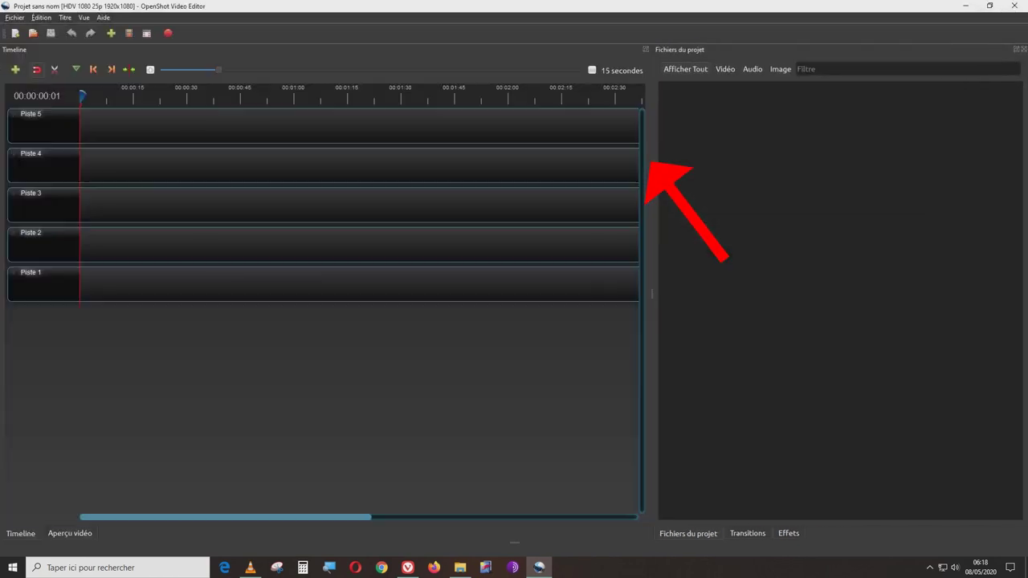
Bring the video preview forward from the tabbed group and dock it below the timeline.
{"action": "left_click", "coordinate": [70, 533]}
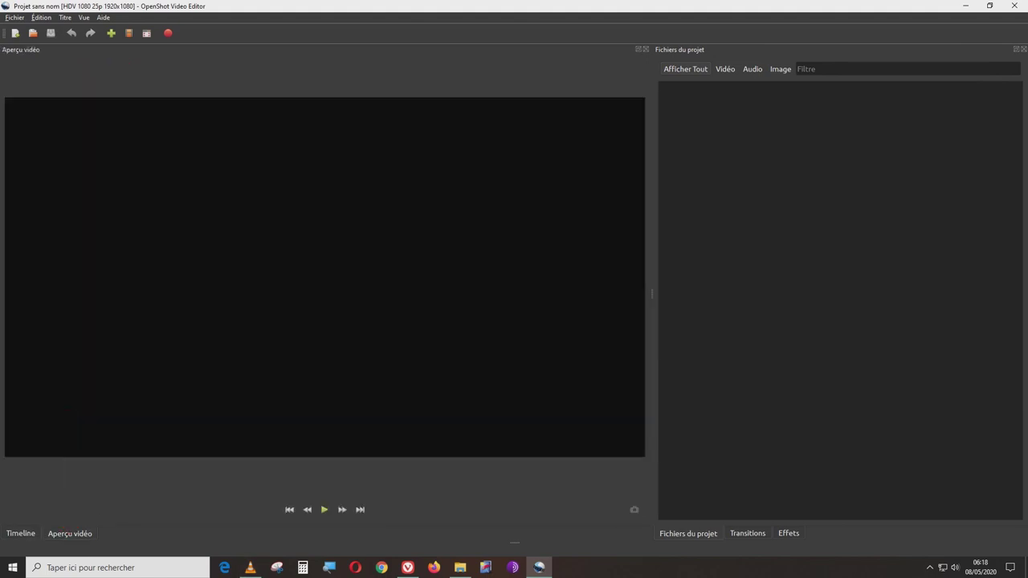
{"action": "left_click", "coordinate": [639, 49]}
{"action": "left_click_drag", "start_coordinate": [548, 36], "coordinate": [547, 241]}
Undock the project files and dock them below the transitions and effects group.
{"action": "left_click", "coordinate": [1016, 50]}
{"action": "left_click_drag", "start_coordinate": [845, 32], "coordinate": [845, 256]}
{"action": "left_click_drag", "start_coordinate": [457, 247], "coordinate": [457, 562]}
{"action": "left_click_drag", "start_coordinate": [803, 256], "coordinate": [803, 287]}
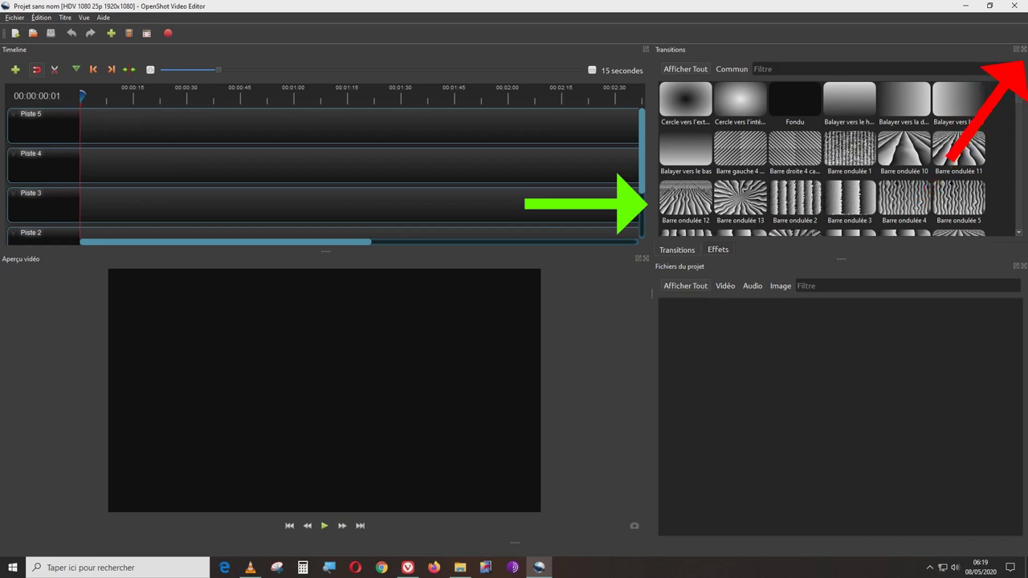
Close the Transitions and Effects docks and place the project files beside the video preview at roughly equal width.
{"action": "left_click", "coordinate": [1024, 48]}
{"action": "left_click", "coordinate": [1024, 50]}
{"action": "left_click_drag", "start_coordinate": [975, 49], "coordinate": [993, 366]}
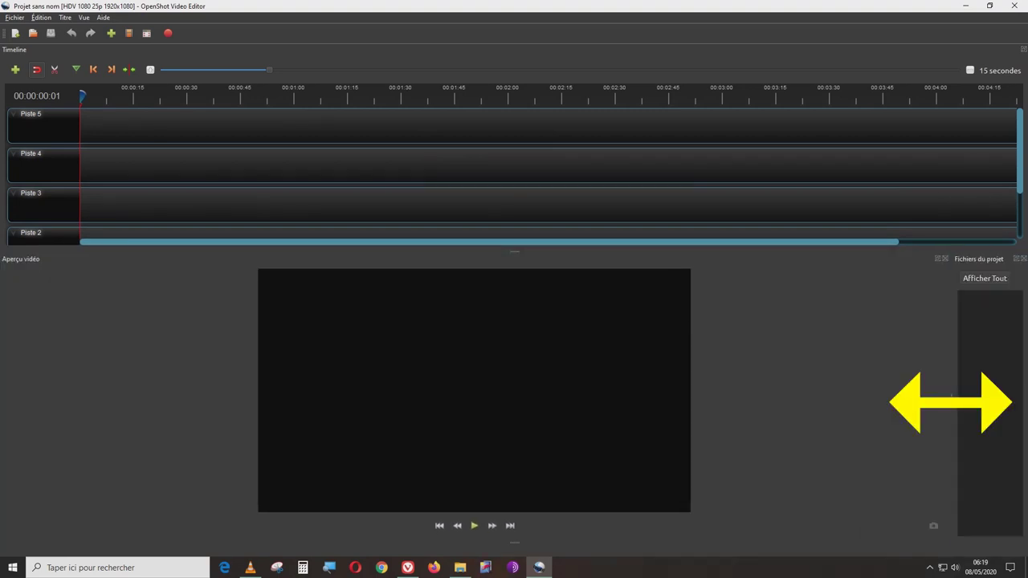
{"action": "left_click_drag", "start_coordinate": [952, 396], "coordinate": [542, 399]}
Reset the window layout to the simple view (Vue Simple).
{"action": "left_click", "coordinate": [85, 19]}
{"action": "mouse_move", "coordinate": [177, 55]}
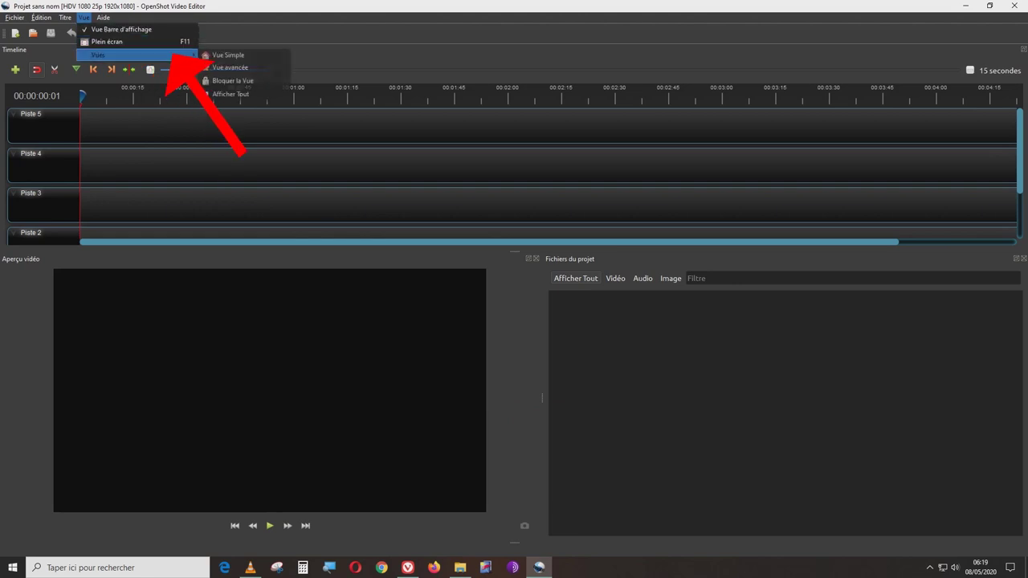
{"action": "left_click", "coordinate": [229, 54]}
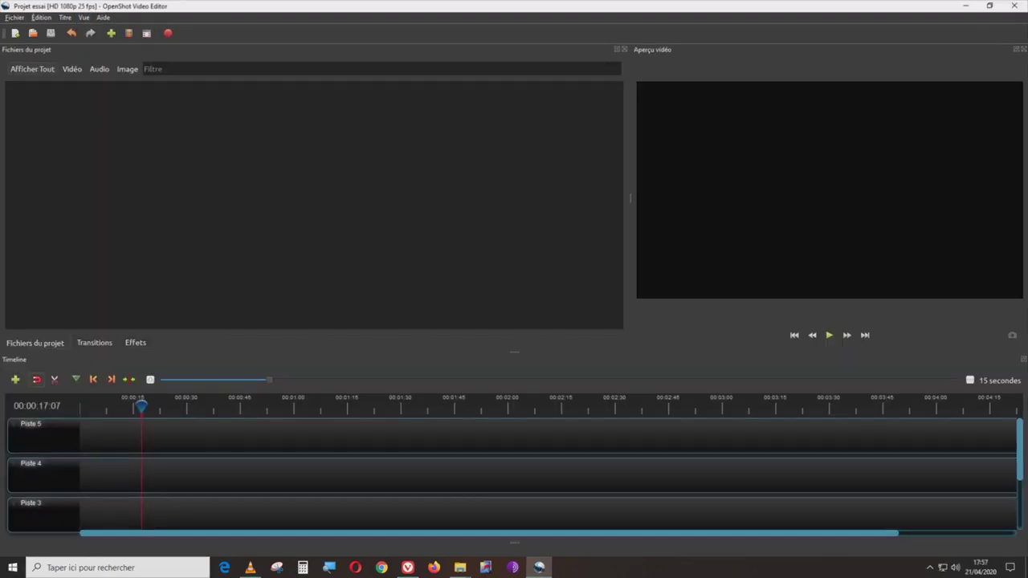
Switch the window layout to the advanced view (Vue avancée).
{"action": "left_click", "coordinate": [83, 18]}
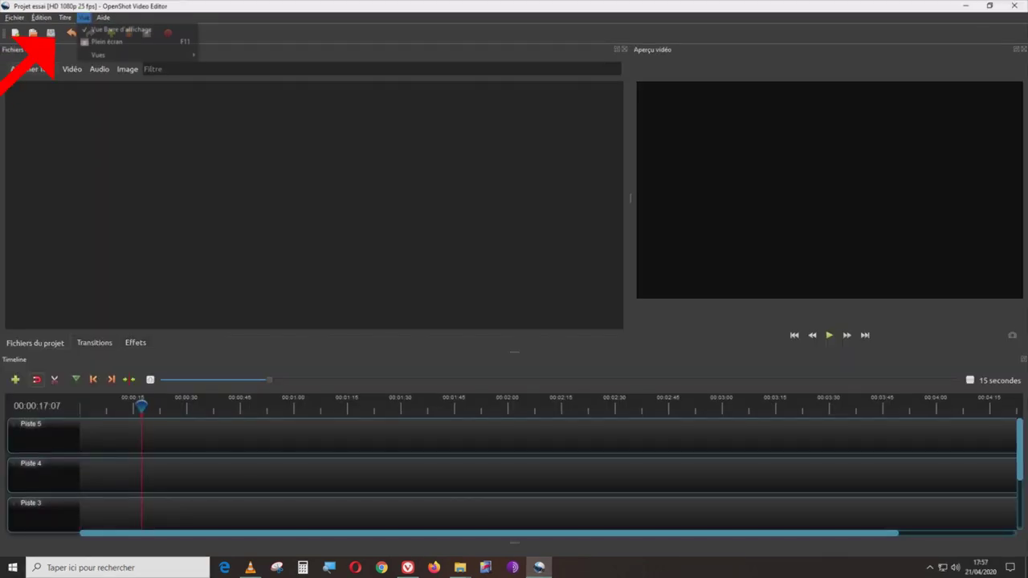
{"action": "mouse_move", "coordinate": [121, 55]}
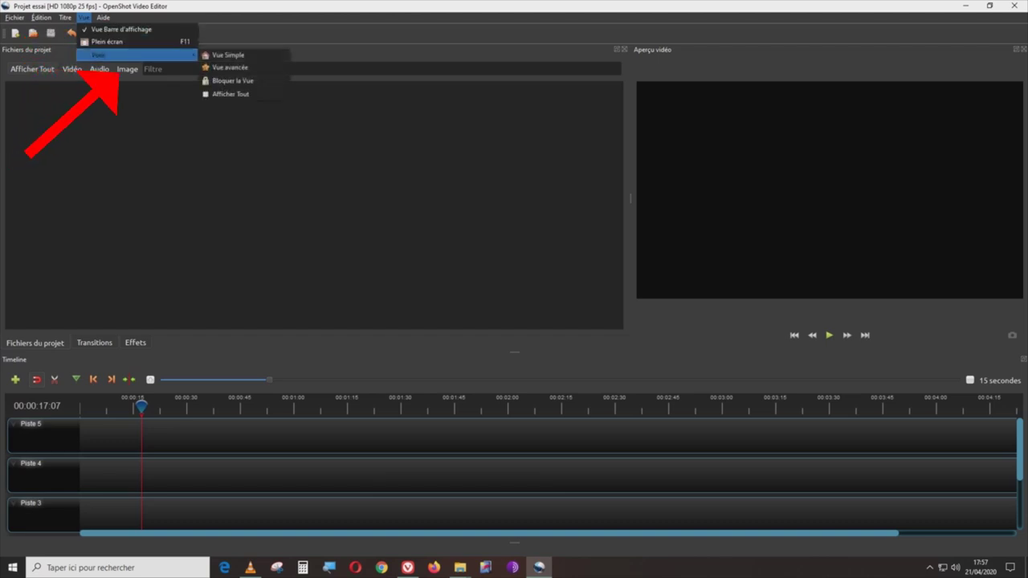
{"action": "key", "text": "Return"}
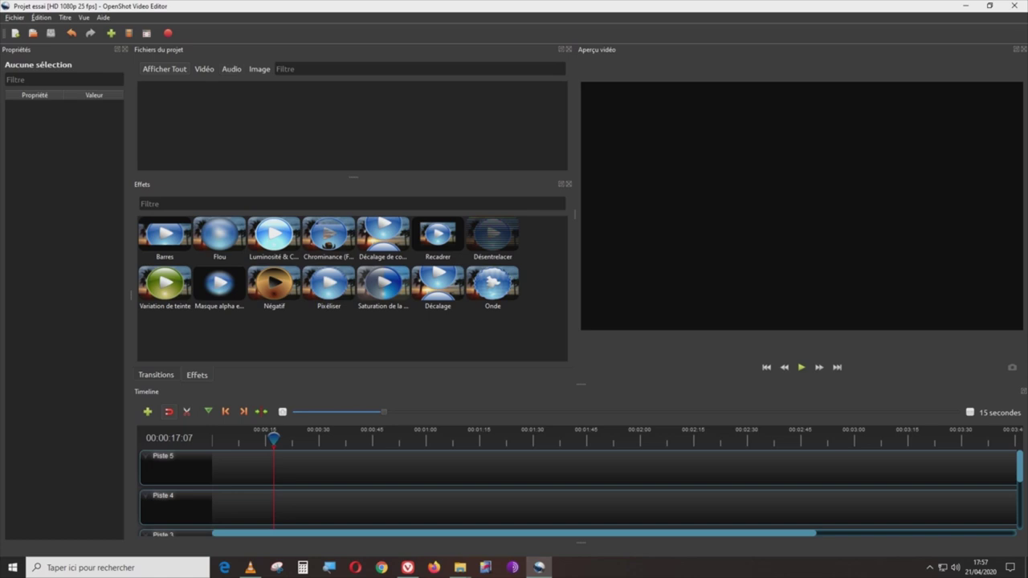
Return the window layout from the advanced view to the simple view (Vue Simple).
{"action": "key", "text": "alt+v"}
{"action": "key", "text": "Down"}
{"action": "key", "text": "Down"}
{"action": "key", "text": "Down"}
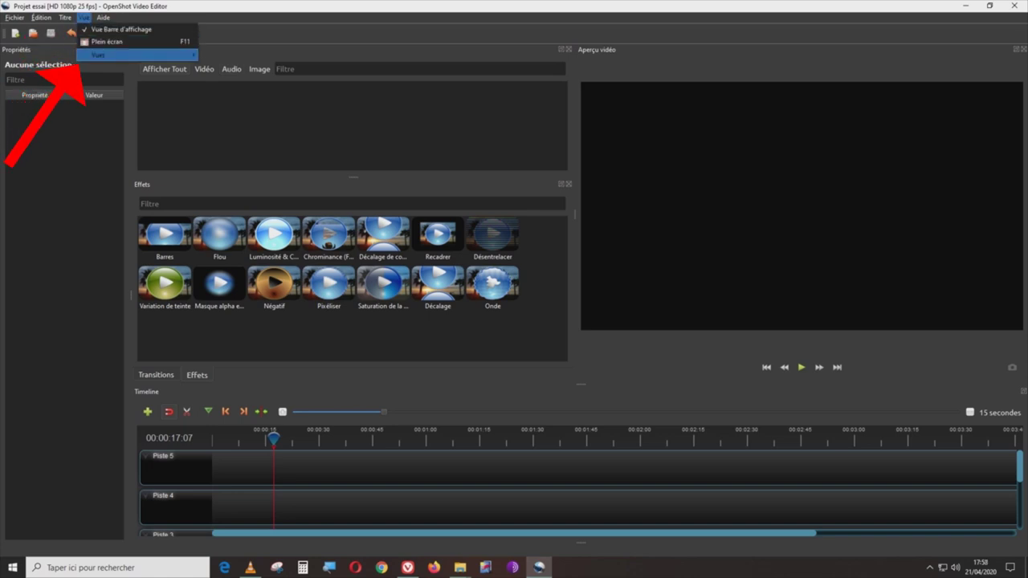
{"action": "key", "text": "Right"}
{"action": "key", "text": "Return"}
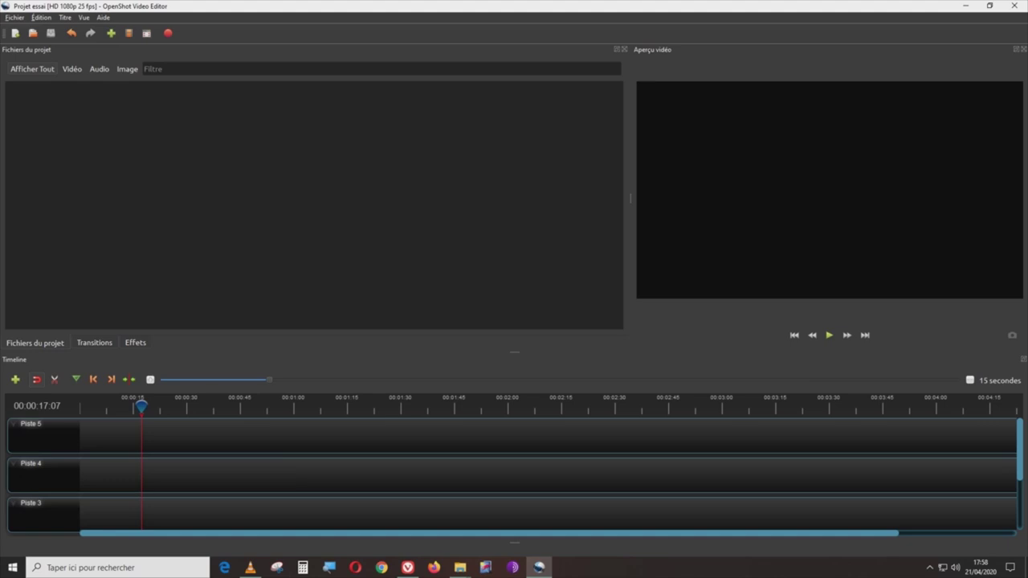
Import the four VID_20200205 video clips from the File Explorer folder into the project files.
{"action": "mouse_move", "coordinate": [459, 567]}
{"action": "left_click", "coordinate": [494, 515]}
{"action": "left_click_drag", "start_coordinate": [875, 148], "coordinate": [554, 147]}
{"action": "left_click_drag", "start_coordinate": [580, 109], "coordinate": [131, 181]}
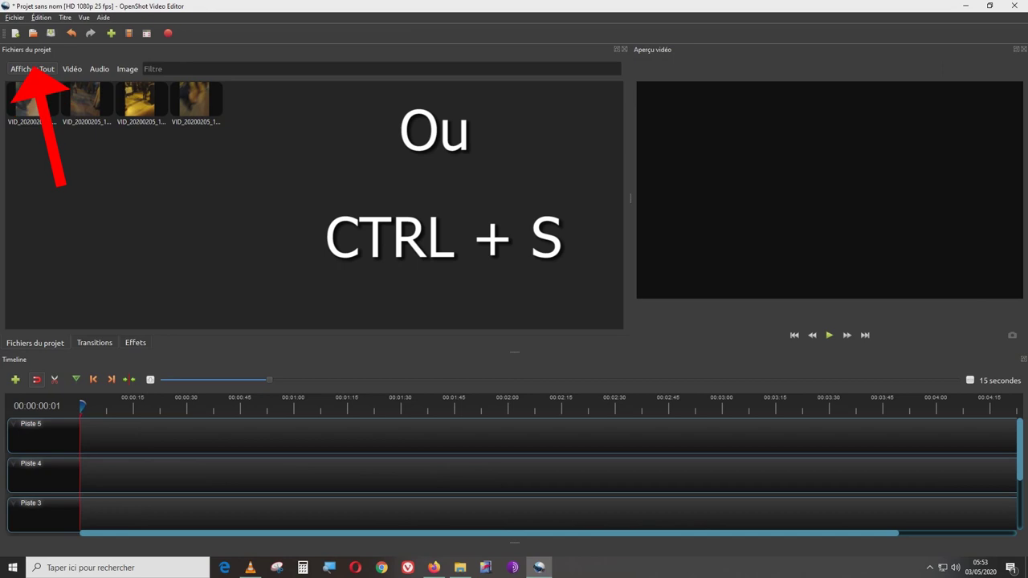
Save the project on the desktop (Bureau) under the name "montage simple".
{"action": "key", "text": "alt+f"}
{"action": "key", "text": "Down"}
{"action": "key", "text": "Down"}
{"action": "key", "text": "Down"}
{"action": "key", "text": "Down"}
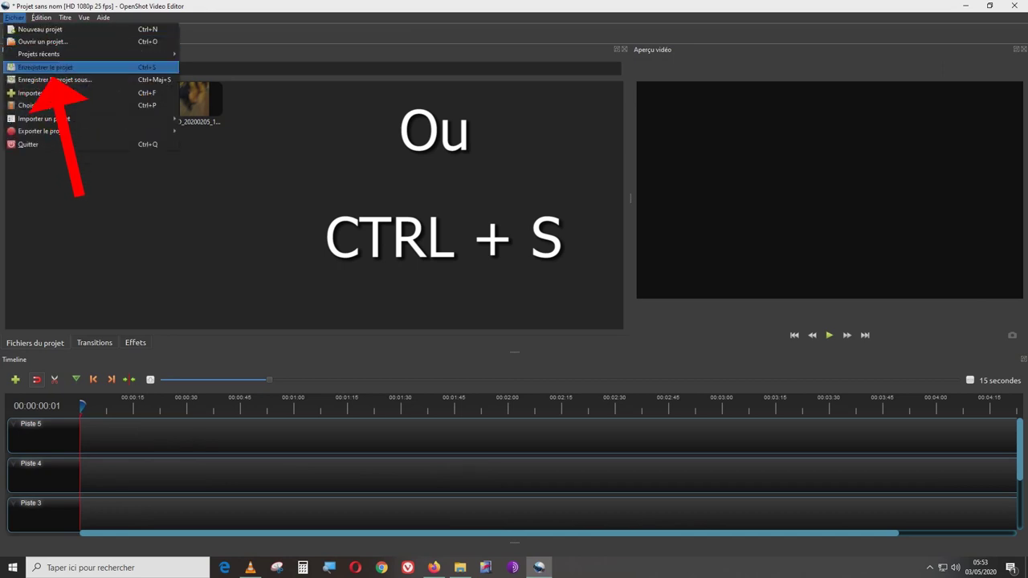
{"action": "key", "text": "Return"}
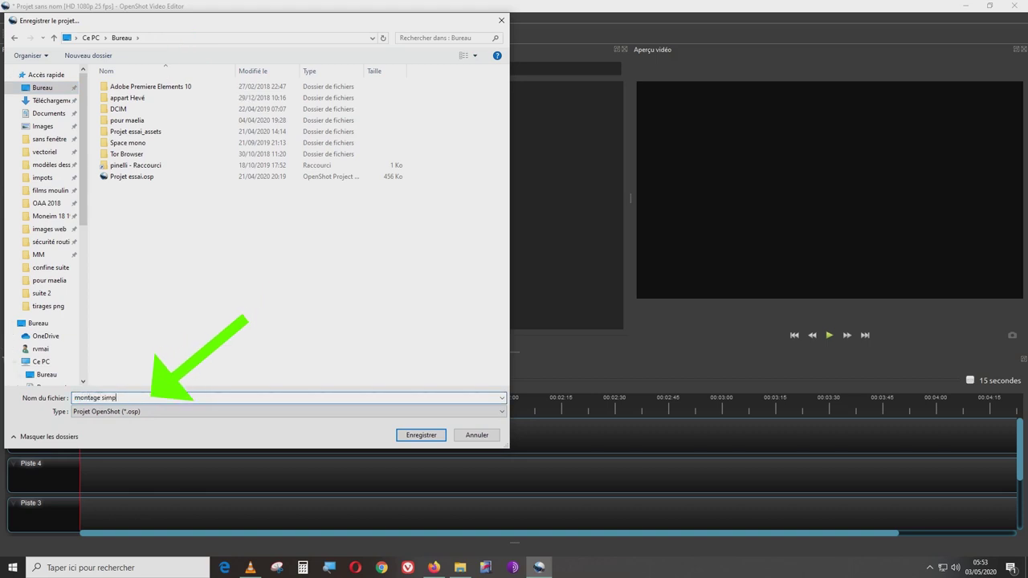
{"action": "key", "text": "Return"}
Place the four imported clips end to end on track Piste 3, in the order of the project files.
{"action": "left_click_drag", "start_coordinate": [33, 101], "coordinate": [156, 515]}
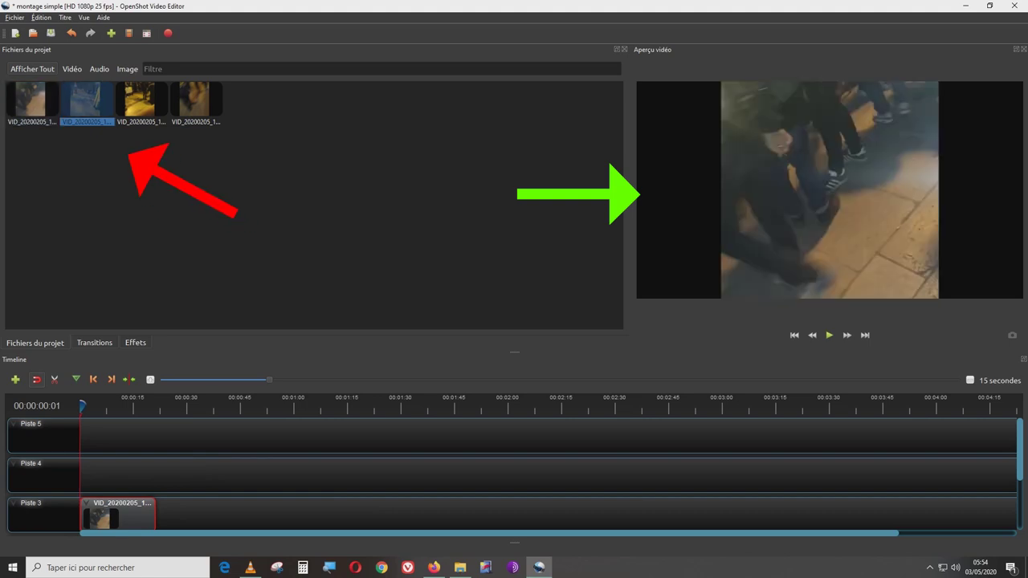
{"action": "left_click_drag", "start_coordinate": [83, 105], "coordinate": [132, 329]}
{"action": "left_click_drag", "start_coordinate": [233, 514], "coordinate": [171, 514]}
{"action": "left_click_drag", "start_coordinate": [141, 100], "coordinate": [294, 507]}
{"action": "left_click_drag", "start_coordinate": [195, 103], "coordinate": [449, 368]}
{"action": "left_click_drag", "start_coordinate": [643, 476], "coordinate": [582, 512]}
Play the sequence to 00:00:03:17 and split VID_20200205_181337.mp4 on Piste 3 there, keeping both sides.
{"action": "left_click_drag", "start_coordinate": [1020, 459], "coordinate": [1020, 481]}
{"action": "left_click_drag", "start_coordinate": [269, 380], "coordinate": [348, 380]}
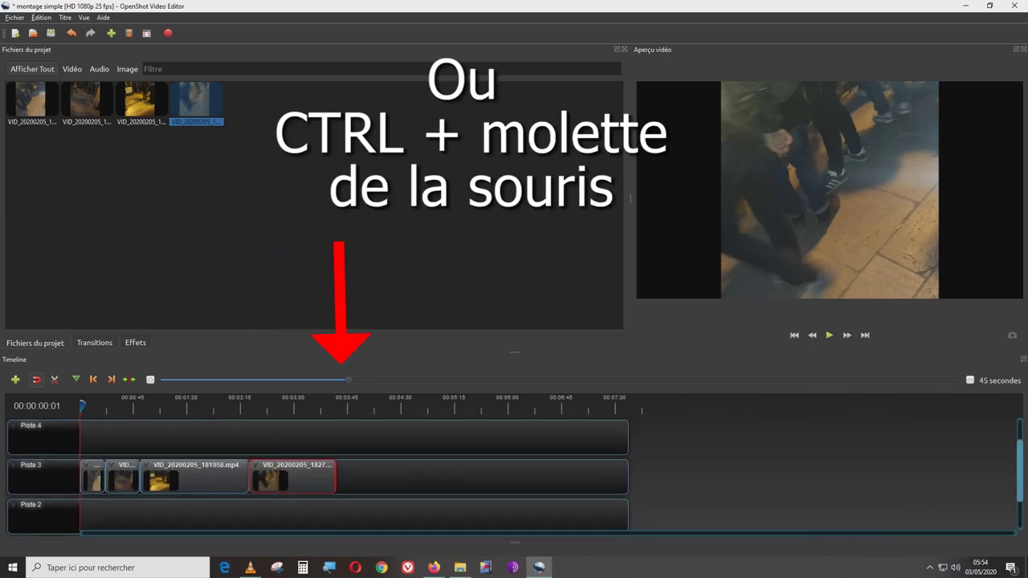
{"action": "scroll", "coordinate": [514, 473], "scroll_direction": "up", "scroll_amount": 3}
{"action": "scroll", "coordinate": [513, 473], "scroll_direction": "up", "scroll_amount": 2}
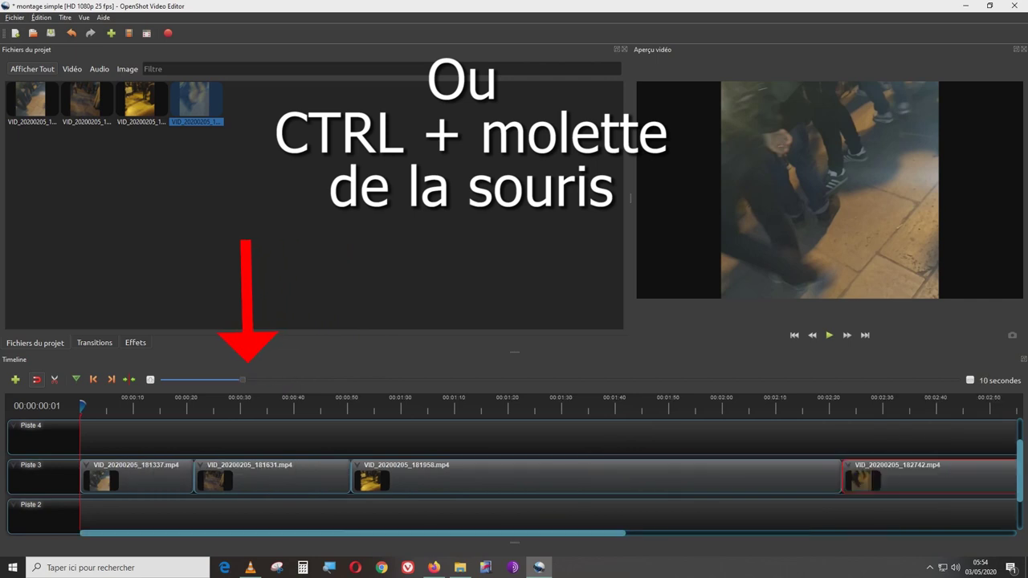
{"action": "scroll", "coordinate": [514, 473], "scroll_direction": "up", "scroll_amount": 1}
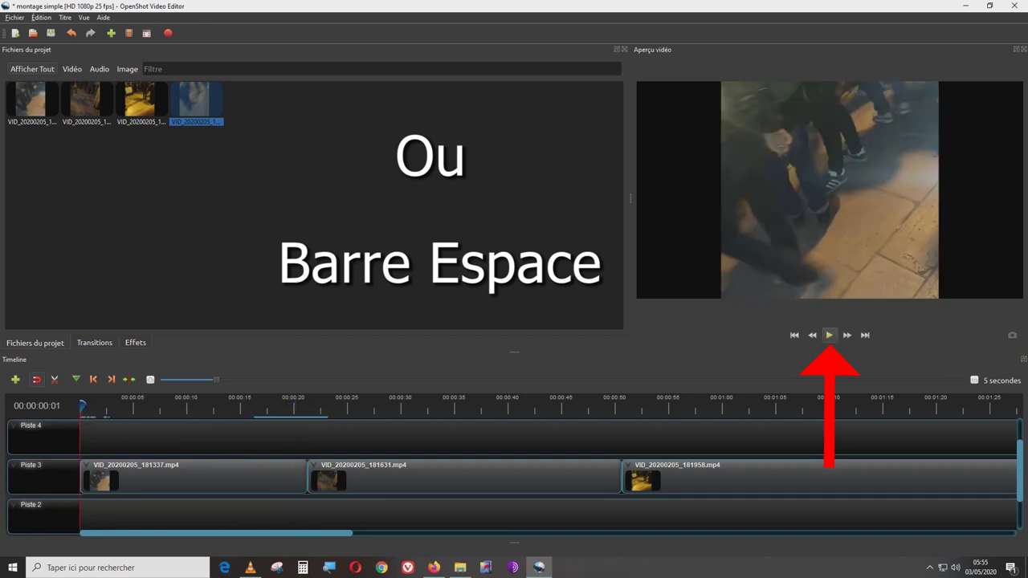
{"action": "key", "text": "space"}
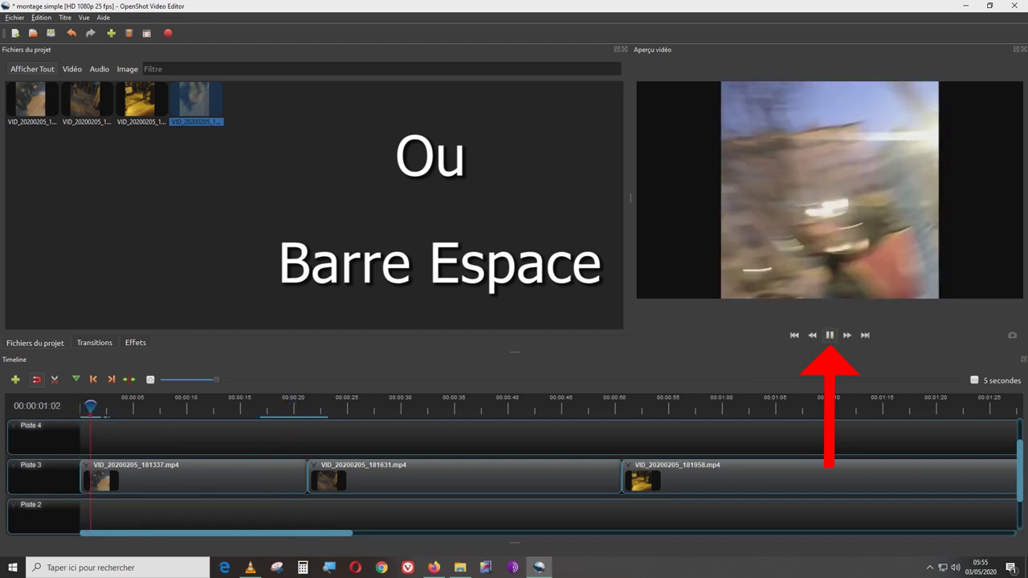
{"action": "key", "text": "space"}
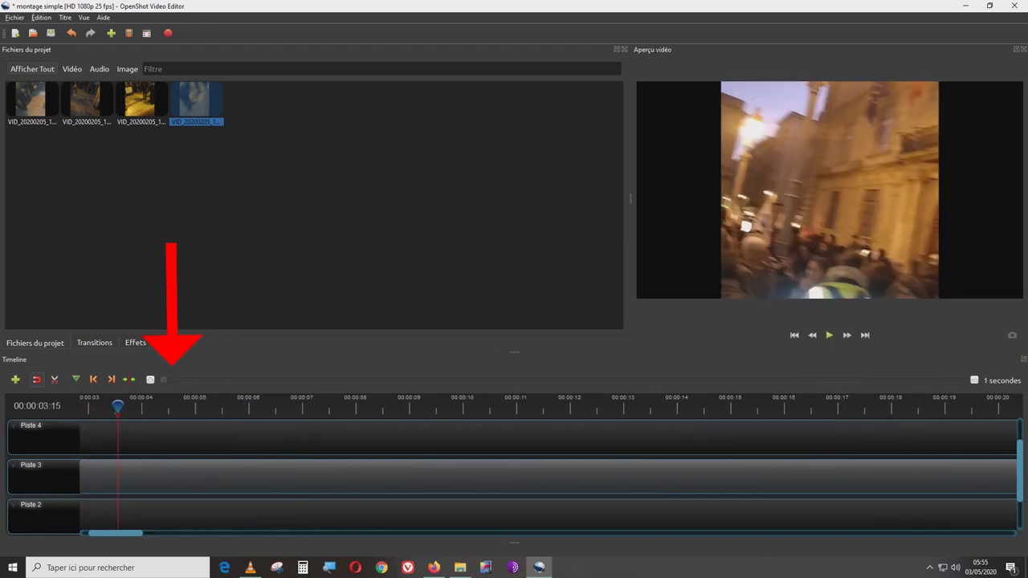
{"action": "key", "text": "Right"}
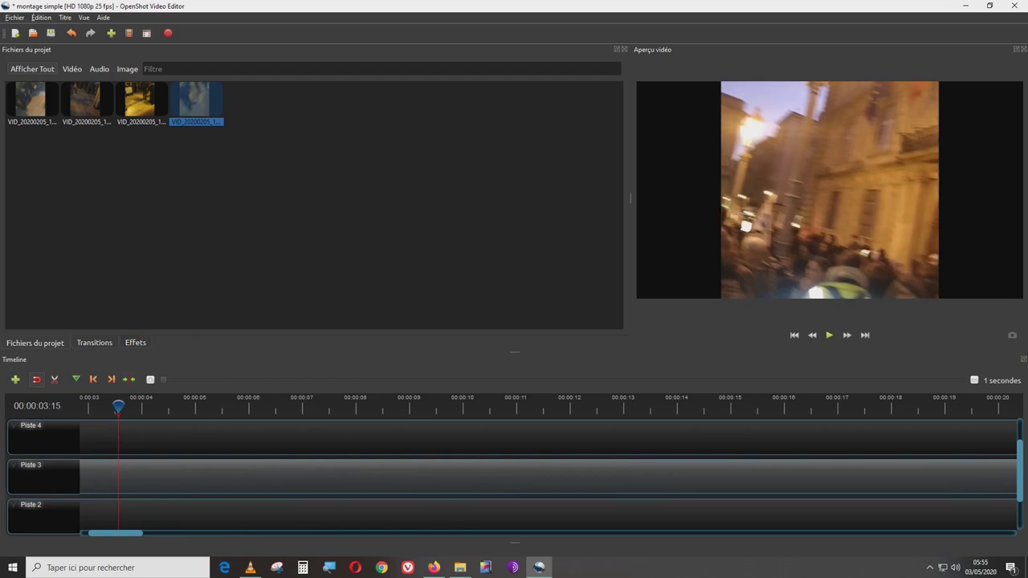
{"action": "right_click", "coordinate": [153, 472]}
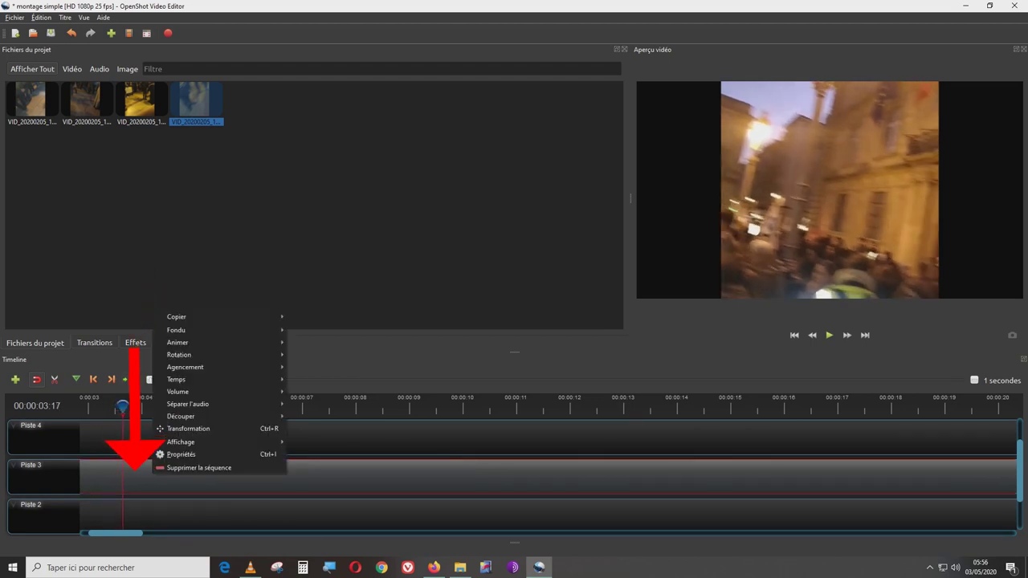
{"action": "mouse_move", "coordinate": [275, 415]}
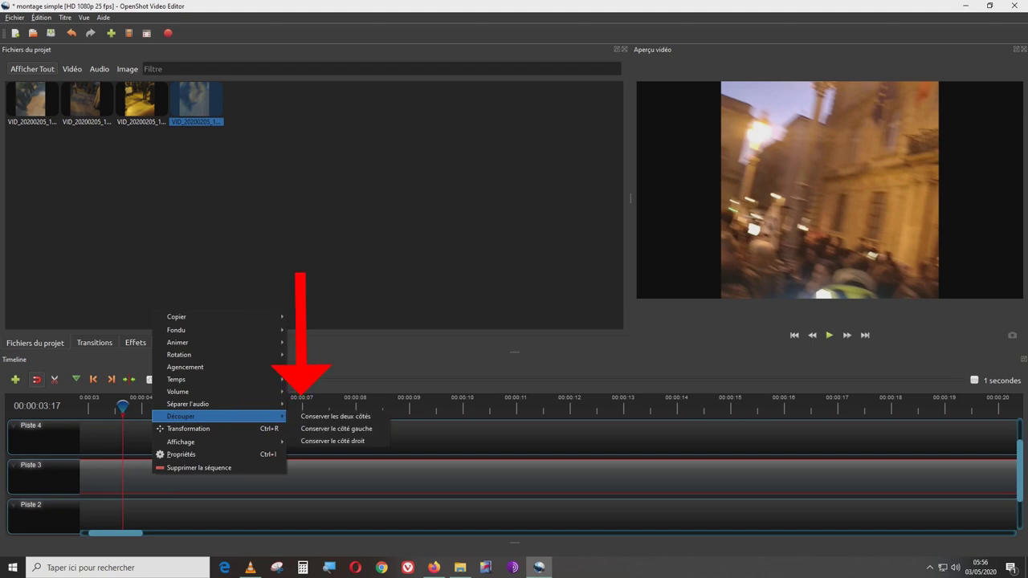
{"action": "left_click", "coordinate": [336, 416]}
Play on to 00:00:08:05 and split the remaining part of VID_20200205_181337.mp4 there, keeping both sides.
{"action": "key", "text": "space"}
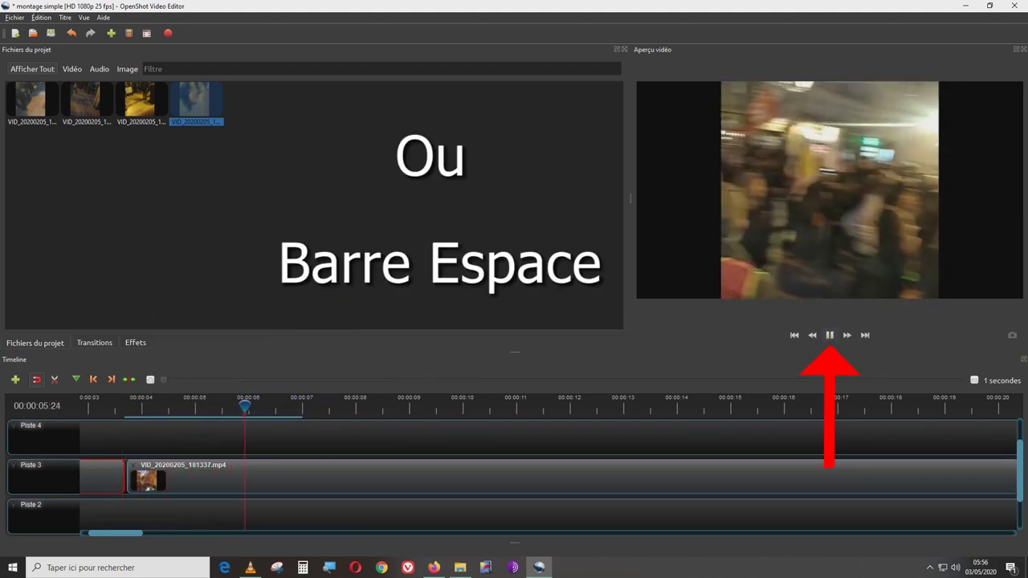
{"action": "left_click_drag", "start_coordinate": [163, 380], "coordinate": [191, 380]}
{"action": "key", "text": "space"}
{"action": "key", "text": "Left"}
{"action": "key", "text": "Left"}
{"action": "key", "text": "Left"}
{"action": "key", "text": "Left"}
{"action": "key", "text": "Left"}
{"action": "key", "text": "Left"}
{"action": "key", "text": "Left"}
{"action": "key", "text": "Left"}
{"action": "key", "text": "Left"}
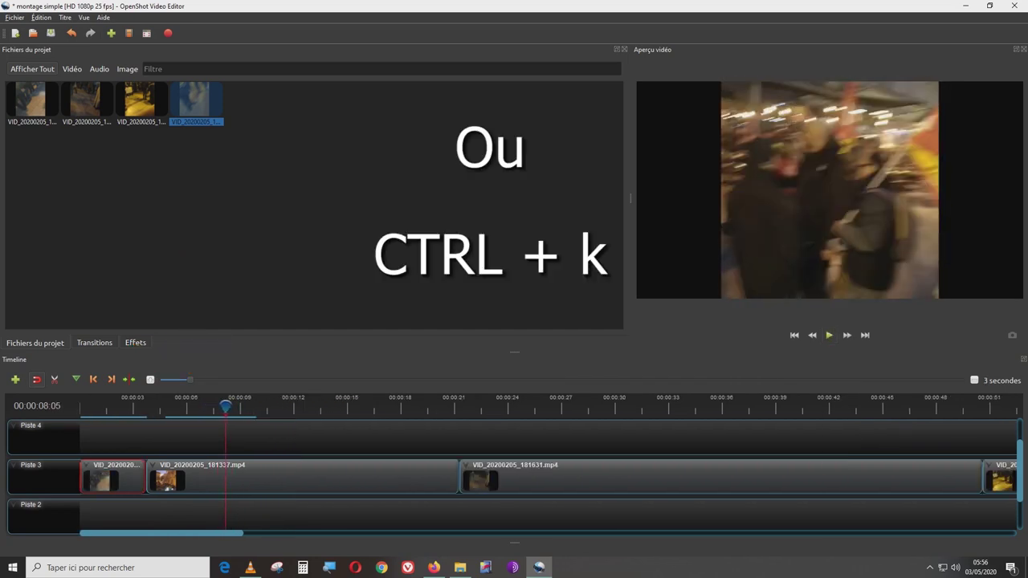
{"action": "right_click", "coordinate": [245, 474]}
{"action": "mouse_move", "coordinate": [321, 415]}
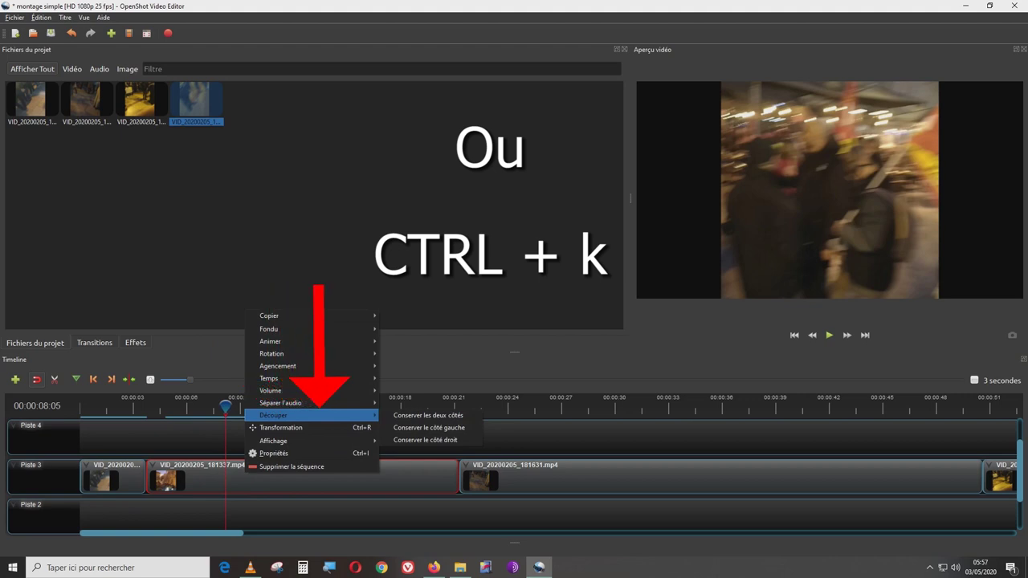
{"action": "left_click", "coordinate": [429, 415]}
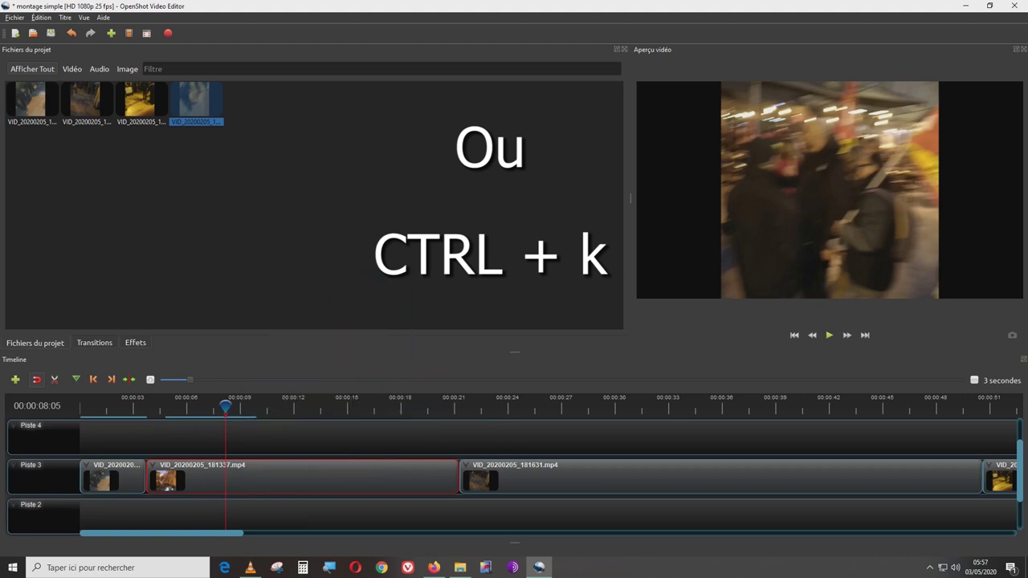
Play on and step frame by frame to 00:00:15:05, and split the last part of VID_20200205_181337.mp4 there, keeping both sides.
{"action": "key", "text": "space"}
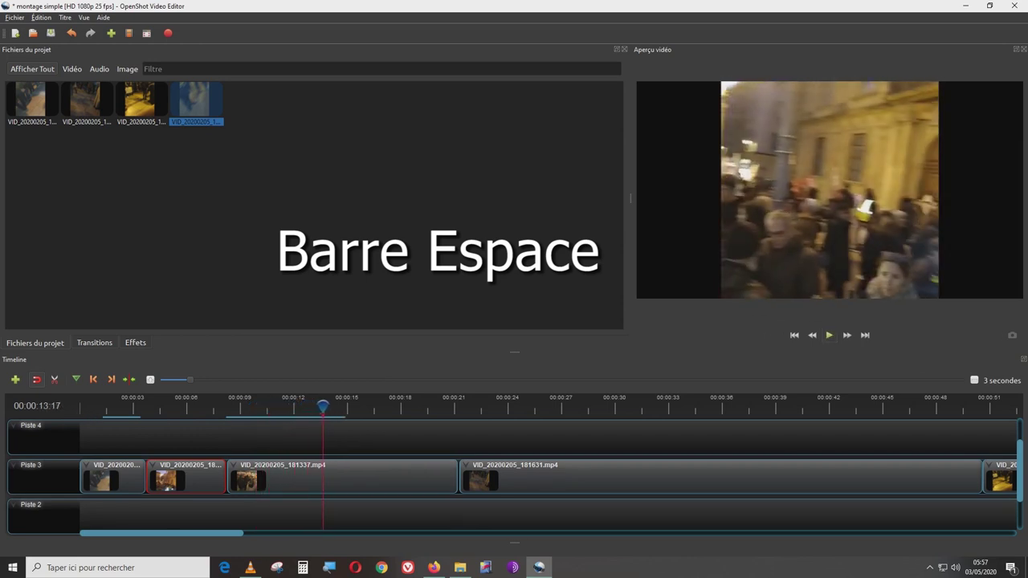
{"action": "key", "text": "space"}
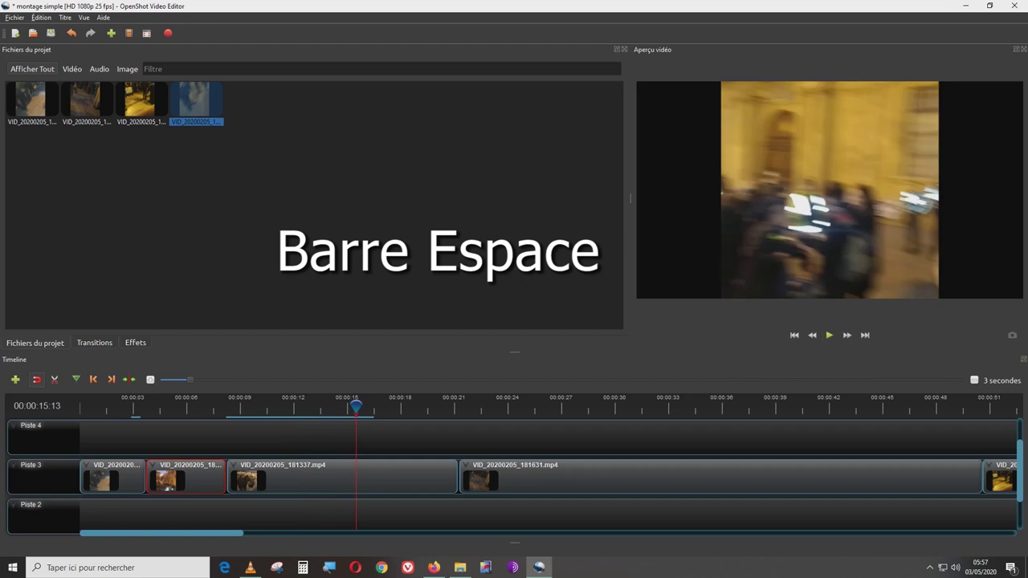
{"action": "key", "text": "Left"}
{"action": "key", "text": "Left"}
{"action": "key", "text": "Left"}
{"action": "key", "text": "Left"}
{"action": "key", "text": "Left"}
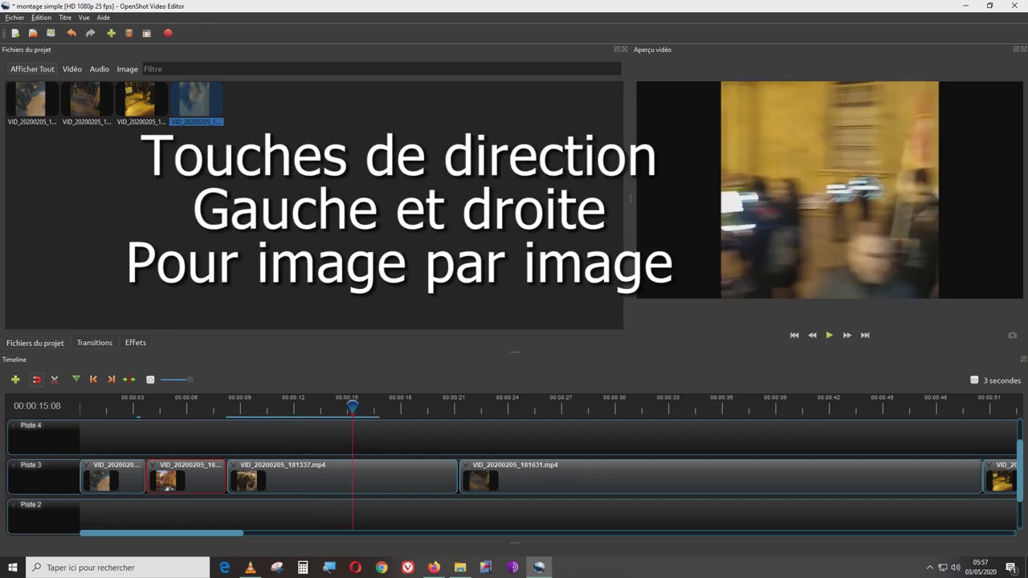
{"action": "key", "text": "Left"}
{"action": "key", "text": "Left"}
{"action": "right_click", "coordinate": [384, 480]}
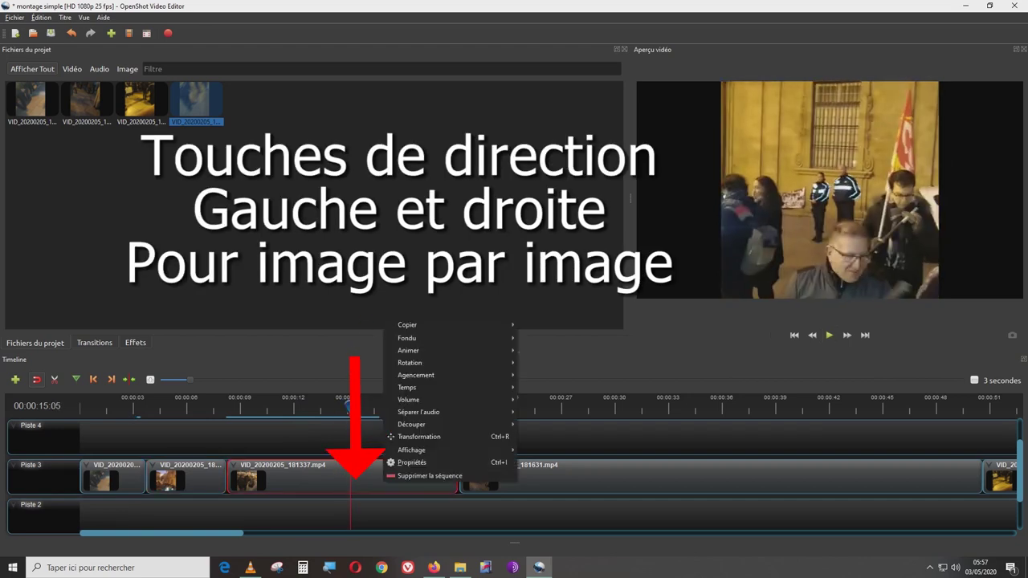
{"action": "mouse_move", "coordinate": [481, 424]}
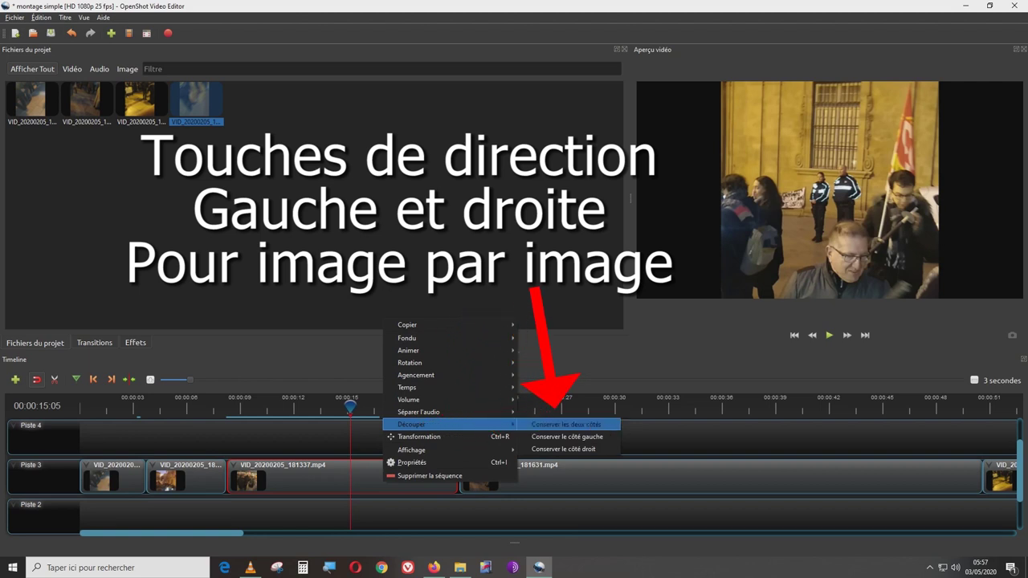
{"action": "left_click", "coordinate": [566, 424]}
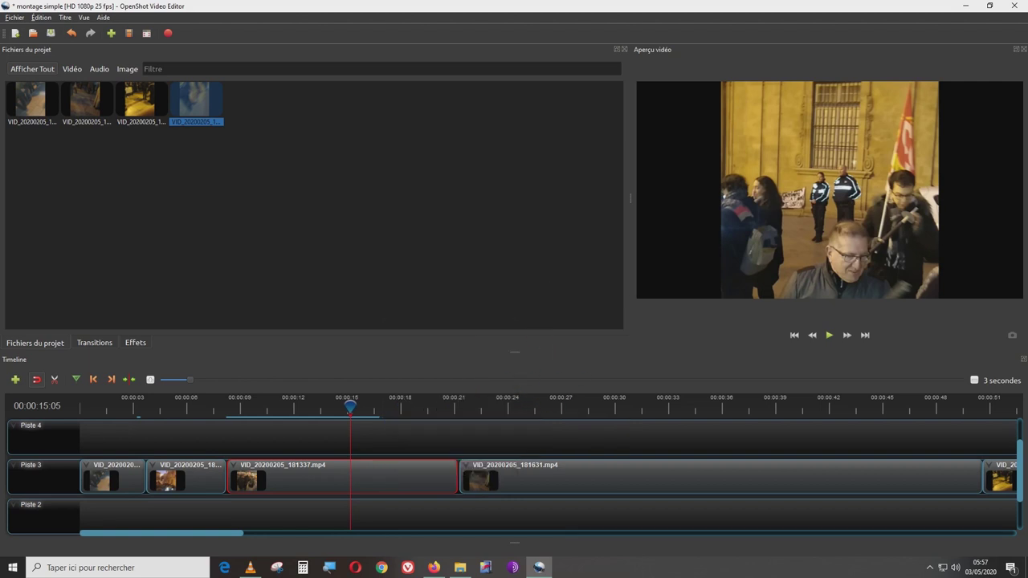
Swap the second and third clips on Piste 3 so the longer part of VID_20200205_181337.mp4 directly follows the first clip.
{"action": "left_click_drag", "start_coordinate": [303, 473], "coordinate": [151, 435]}
{"action": "left_click_drag", "start_coordinate": [189, 478], "coordinate": [318, 477]}
{"action": "left_click_drag", "start_coordinate": [177, 427], "coordinate": [217, 478]}
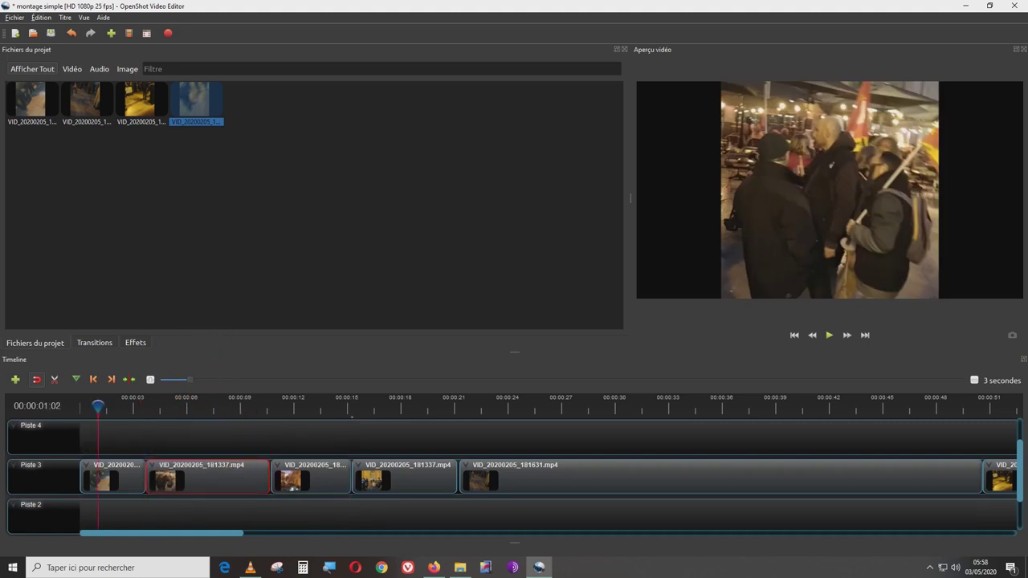
Cut the first clip on Piste 3 at 00:00:00:19, keeping the right side, and close the gap by overlapping the second clip onto its end.
{"action": "key", "text": "space"}
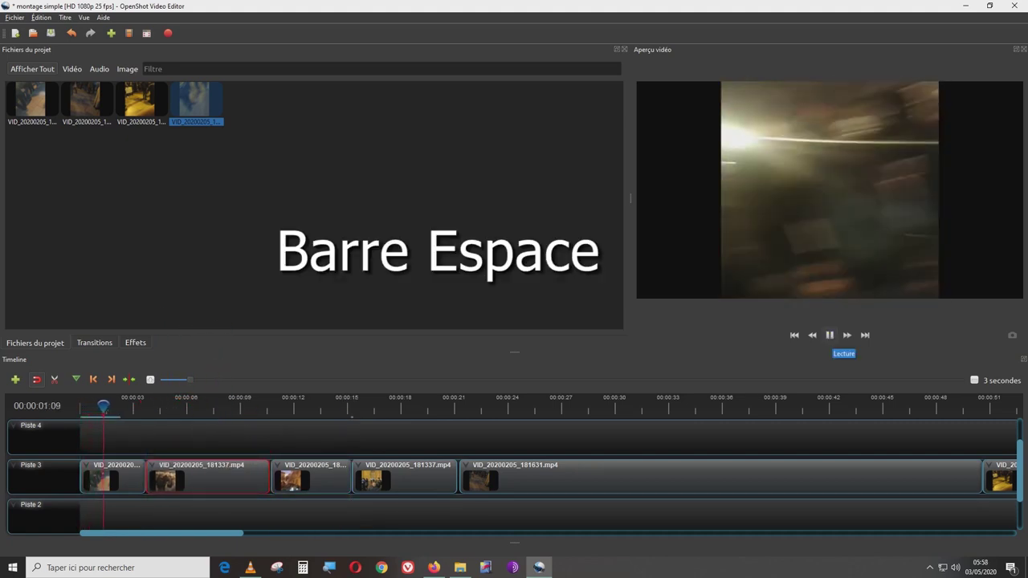
{"action": "key", "text": "space"}
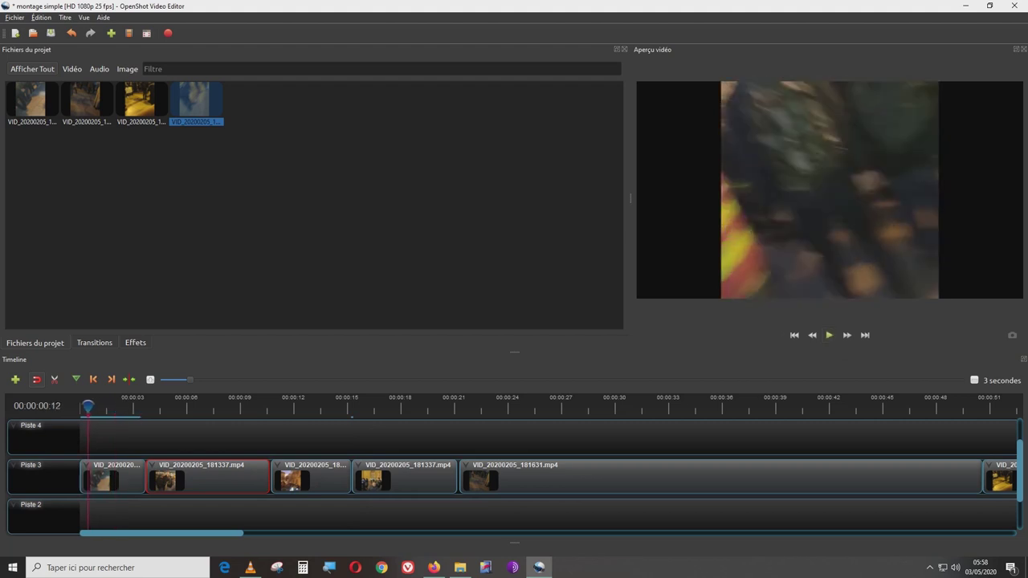
{"action": "key", "text": "Left"}
{"action": "key", "text": "Left"}
{"action": "key", "text": "Left"}
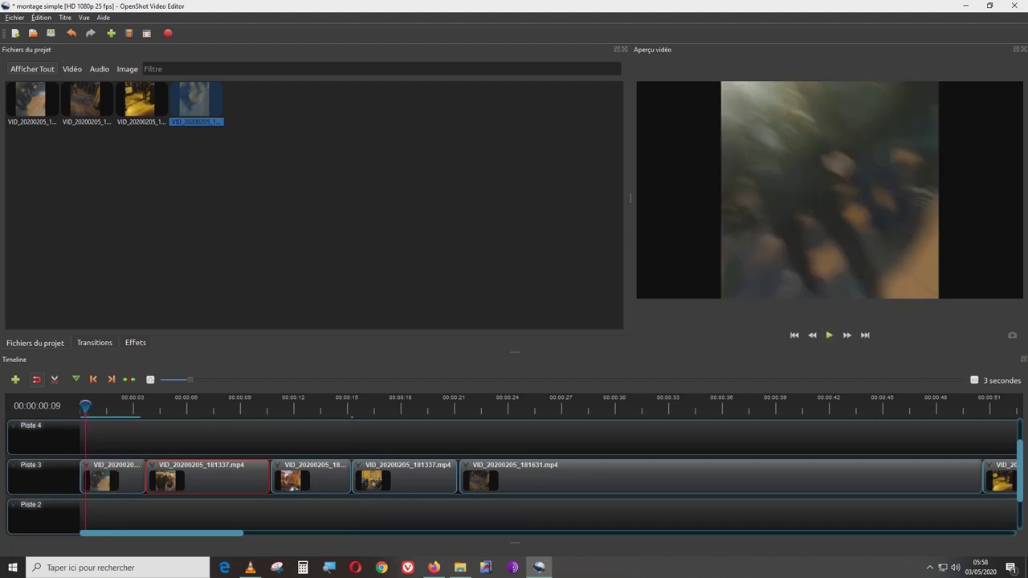
{"action": "key", "text": "Right"}
{"action": "key", "text": "Right"}
{"action": "key", "text": "Right"}
{"action": "key", "text": "Right"}
{"action": "key", "text": "Right"}
{"action": "key", "text": "Right"}
{"action": "key", "text": "Right"}
{"action": "key", "text": "Right"}
{"action": "key", "text": "Right"}
{"action": "key", "text": "Right"}
{"action": "left_click", "coordinate": [104, 475]}
{"action": "right_click", "coordinate": [104, 479]}
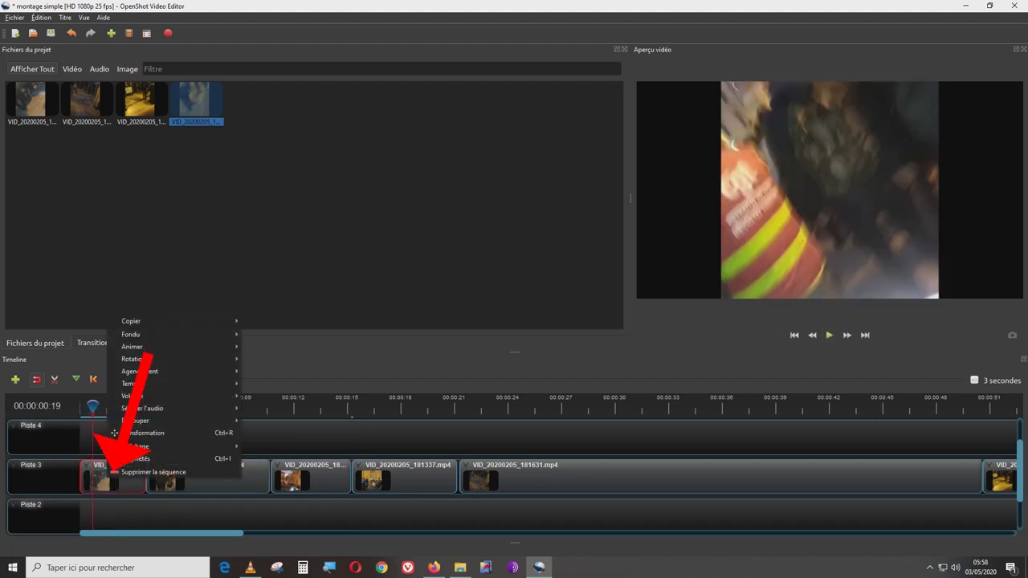
{"action": "mouse_move", "coordinate": [196, 421]}
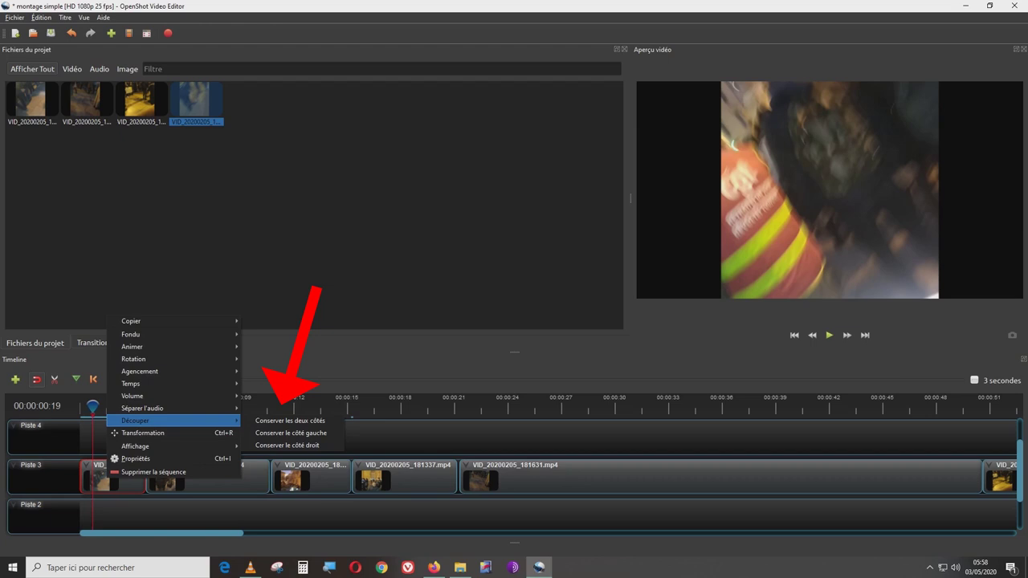
{"action": "left_click", "coordinate": [287, 445]}
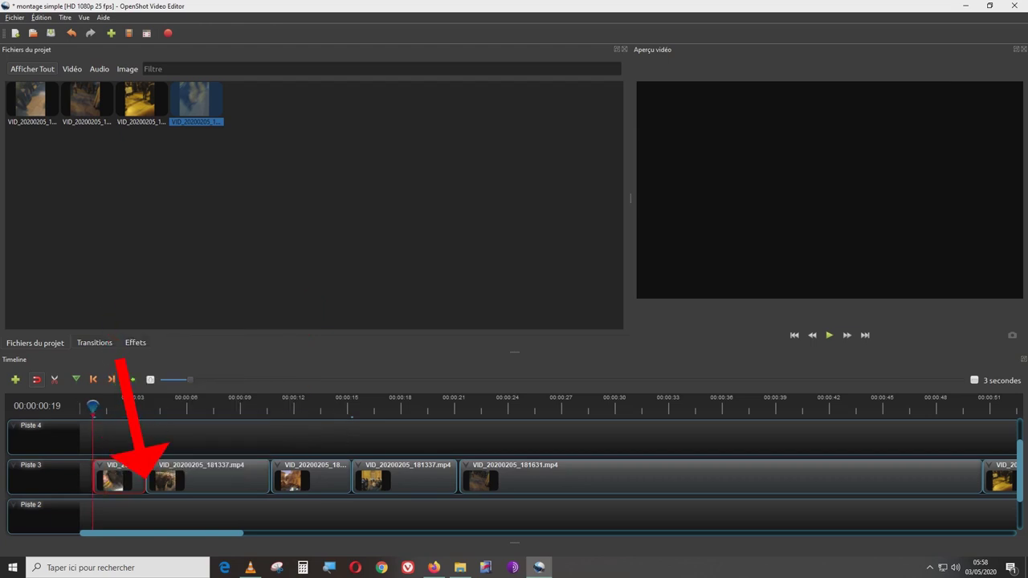
{"action": "left_click_drag", "start_coordinate": [220, 481], "coordinate": [189, 480]}
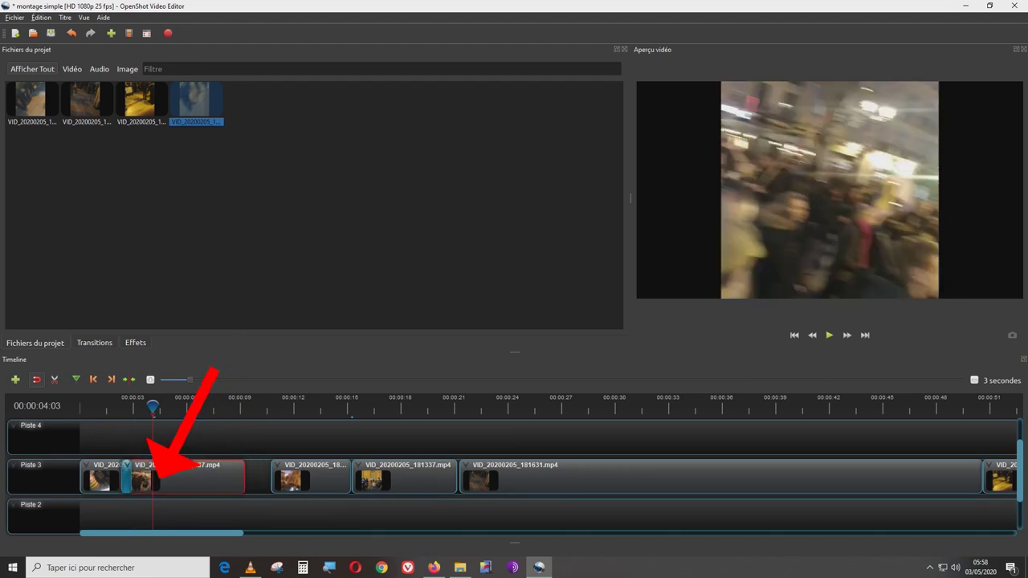
Play to 00:00:18:09 and cut the last part of VID_20200205_181337.mp4 there, keeping only the left side.
{"action": "key", "text": "space"}
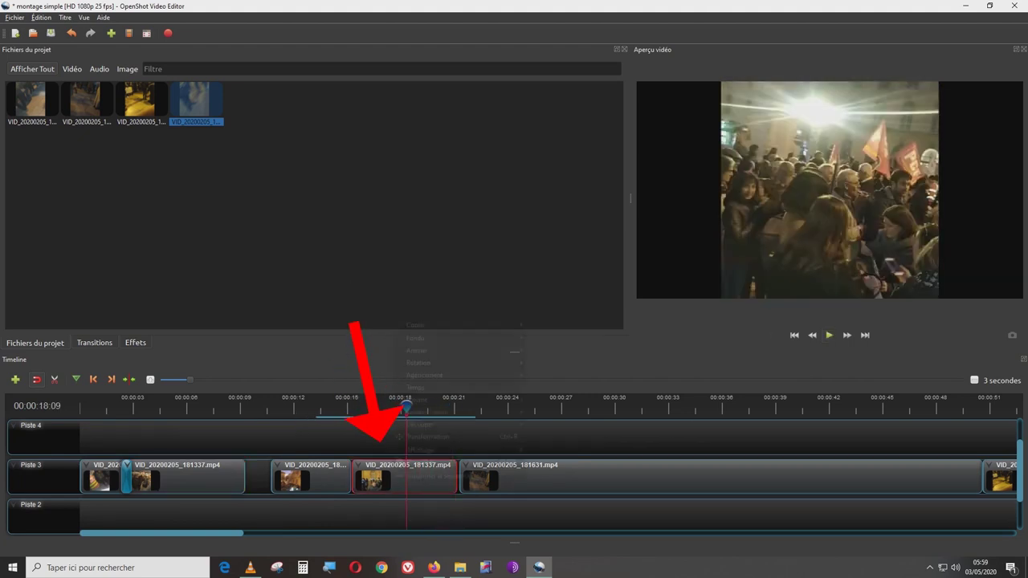
{"action": "right_click", "coordinate": [392, 480]}
{"action": "mouse_move", "coordinate": [417, 424]}
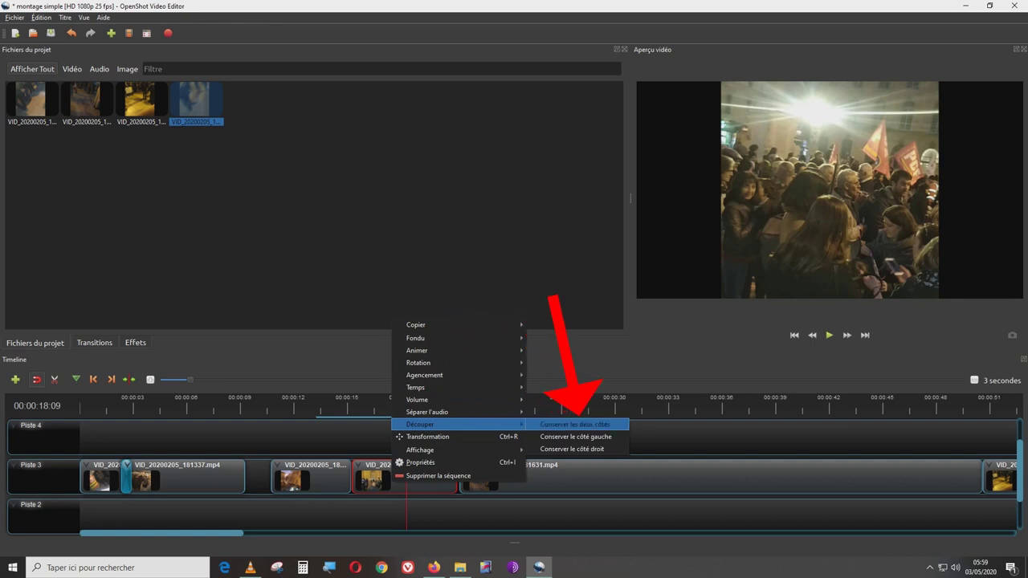
{"action": "left_click", "coordinate": [581, 436]}
Overlap the third and fourth clips onto the ends of their preceding clips, and butt VID_20200205_181631.mp4 against the fourth.
{"action": "left_click_drag", "start_coordinate": [320, 465], "coordinate": [272, 480]}
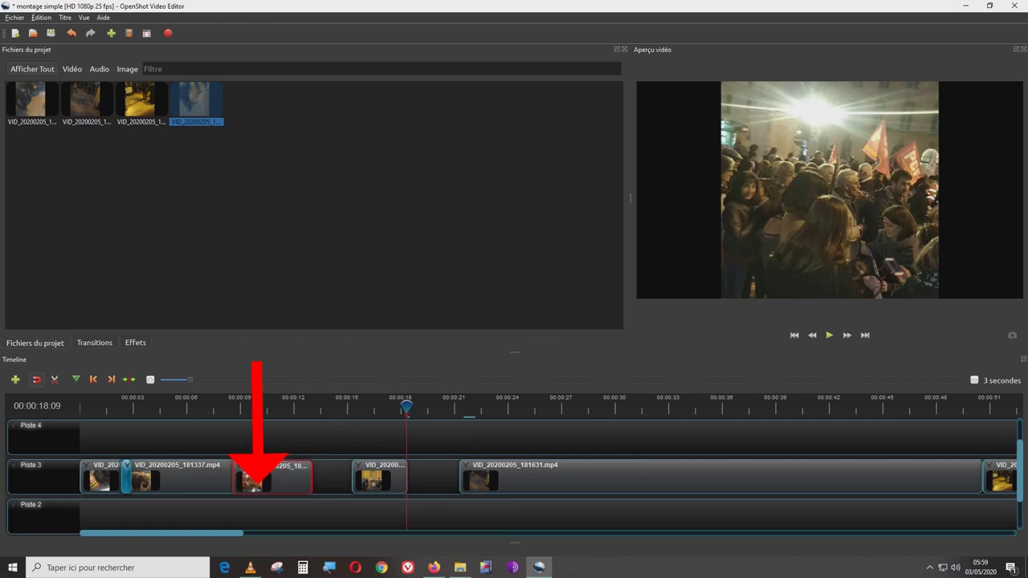
{"action": "left_click_drag", "start_coordinate": [385, 474], "coordinate": [330, 474]}
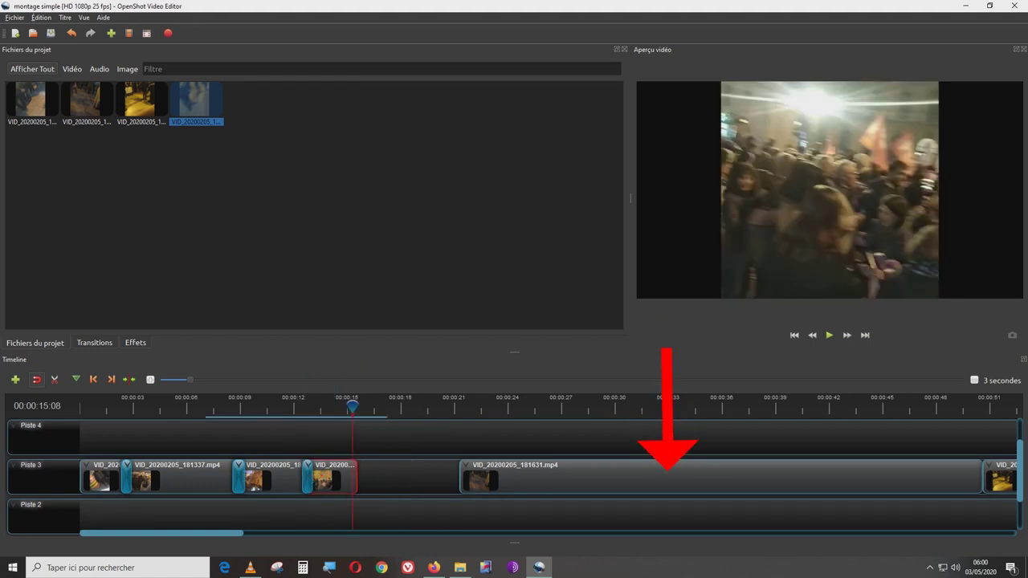
{"action": "left_click_drag", "start_coordinate": [666, 470], "coordinate": [544, 481]}
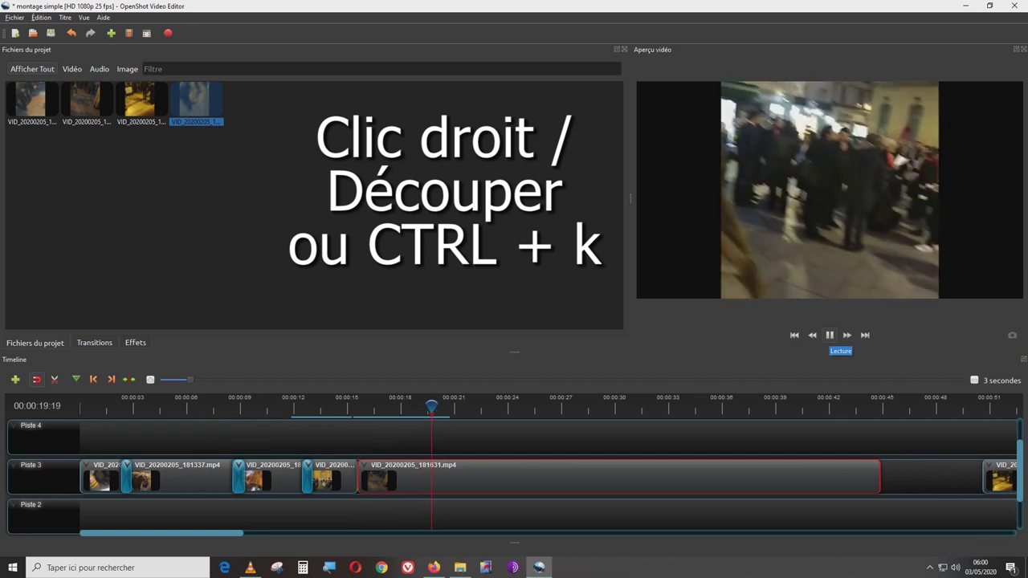
Move the playhead to 00:00:20:15 and split VID_20200205_181631.mp4 there, keeping both sides.
{"action": "left_click", "coordinate": [829, 335]}
{"action": "key", "text": "Left"}
{"action": "key", "text": "Left"}
{"action": "key", "text": "Left"}
{"action": "key", "text": "Left"}
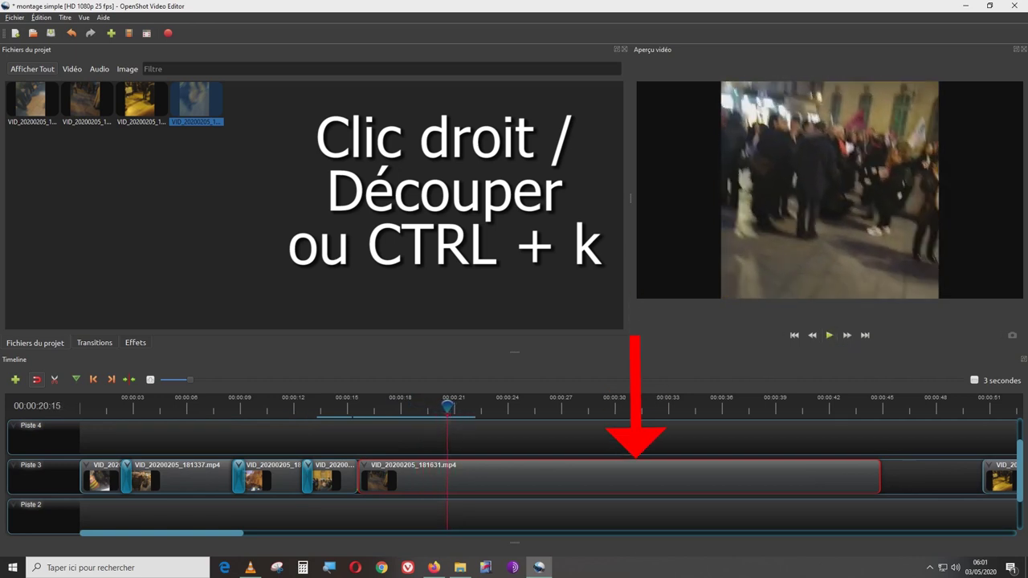
{"action": "right_click", "coordinate": [472, 482]}
{"action": "mouse_move", "coordinate": [502, 426]}
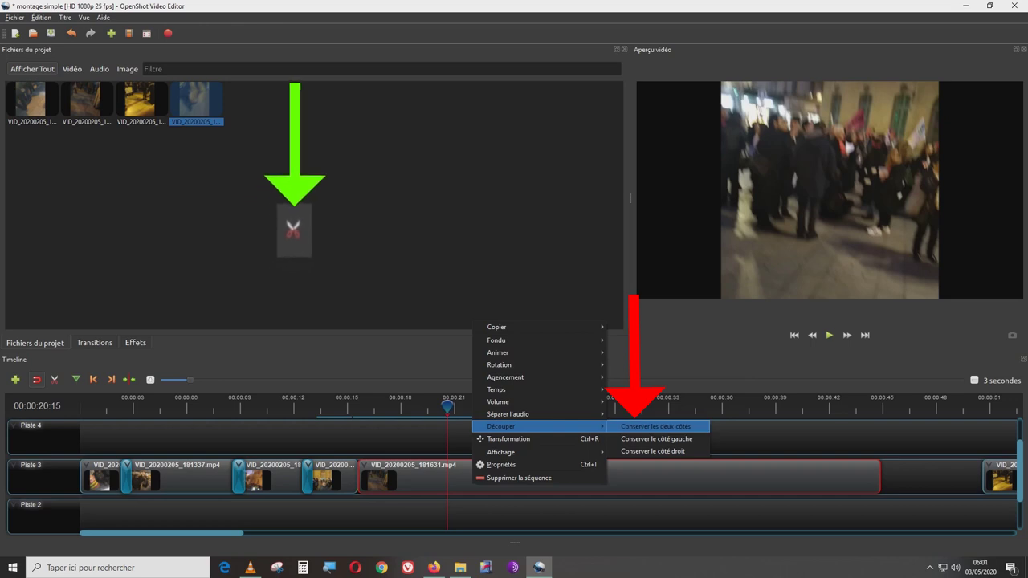
{"action": "left_click", "coordinate": [655, 426]}
Apply the centred quarter-scale layout (Échelle 1/4 - Centre) to the second part of VID_20200205_181631.mp4.
{"action": "right_click", "coordinate": [591, 481]}
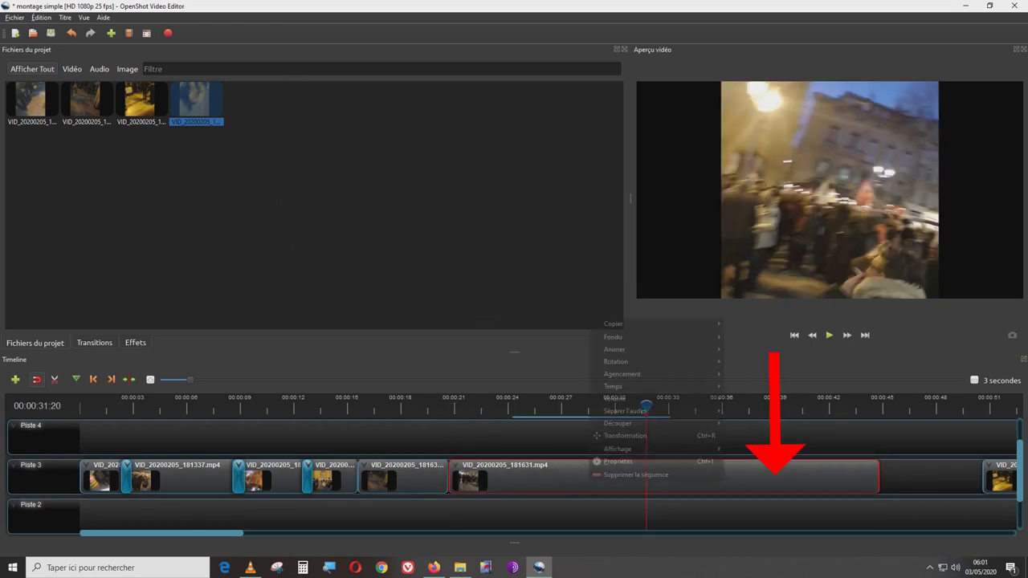
{"action": "mouse_move", "coordinate": [623, 374]}
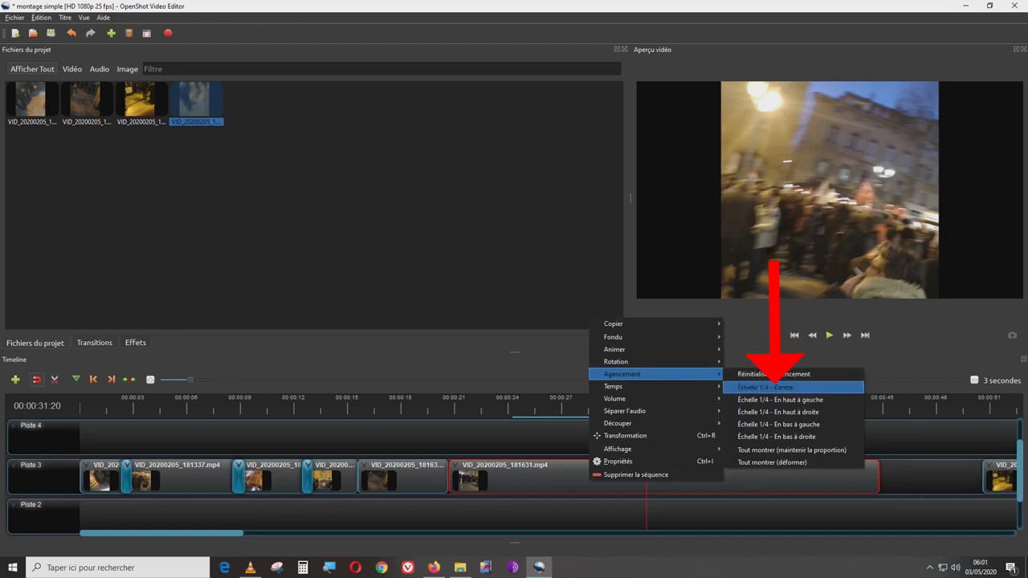
{"action": "left_click", "coordinate": [771, 387]}
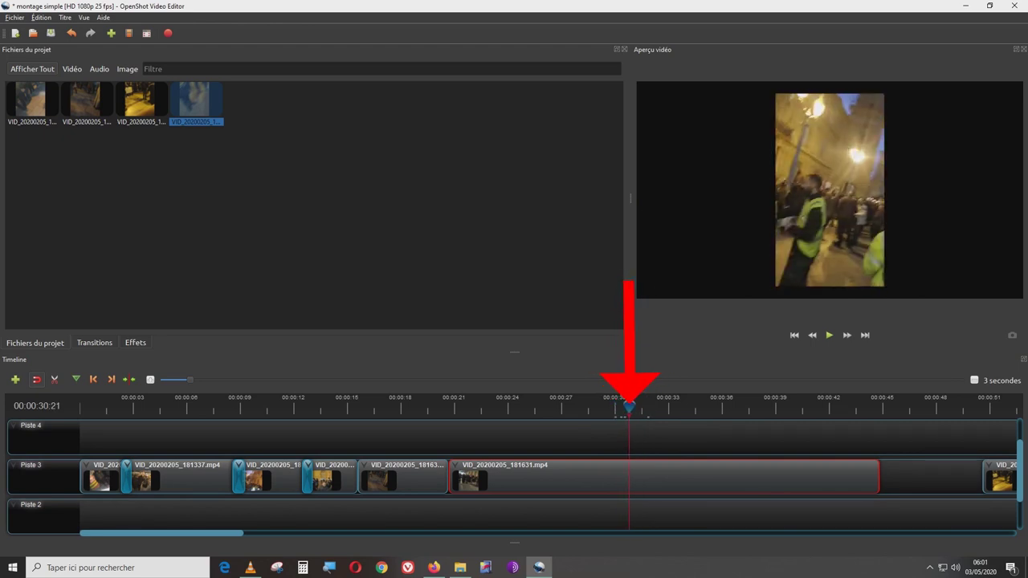
Split the second part of VID_20200205_181631.mp4 at 00:00:31:08, keeping both sides, and save the project.
{"action": "right_click", "coordinate": [626, 479]}
{"action": "mouse_move", "coordinate": [651, 422]}
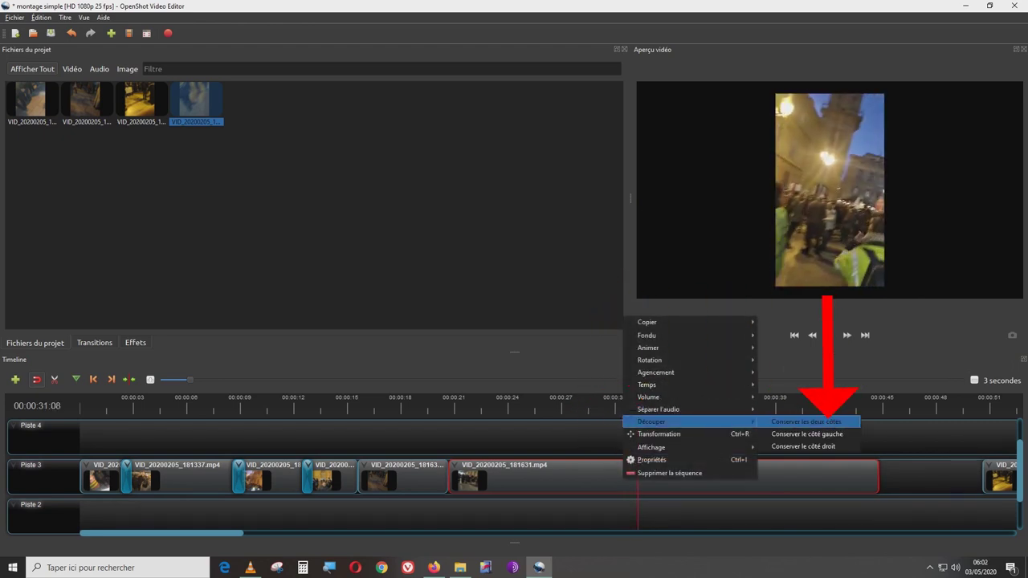
{"action": "left_click", "coordinate": [806, 422]}
{"action": "left_click", "coordinate": [15, 17]}
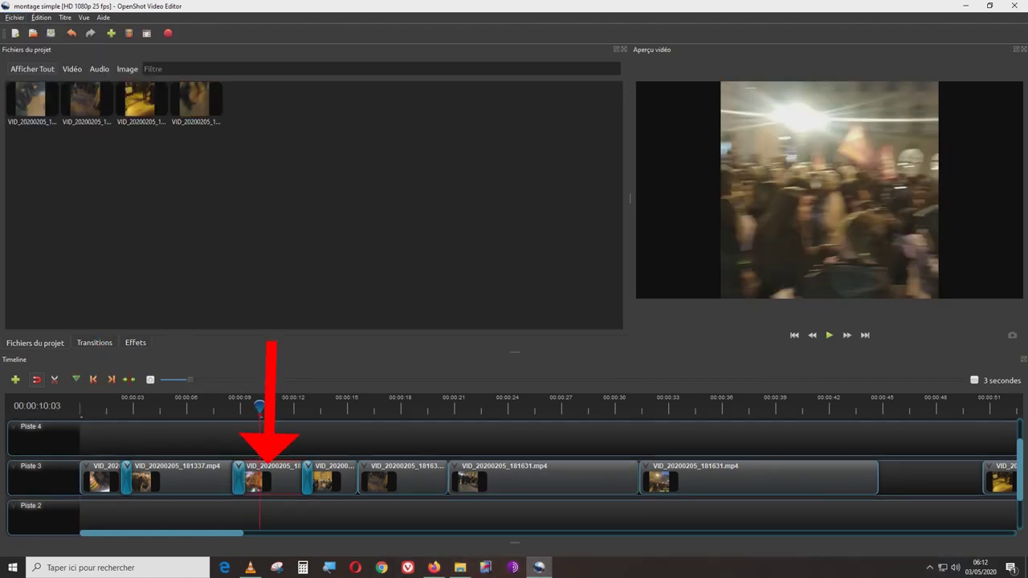
Make the third clip on Piste 3 play backwards at normal speed (En arrière, 1X).
{"action": "right_click", "coordinate": [284, 483]}
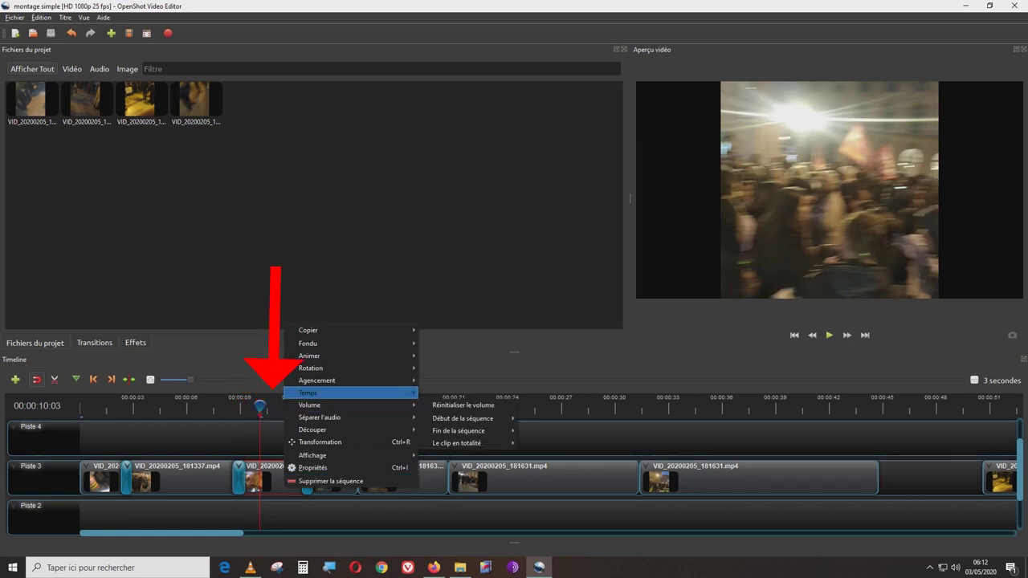
{"action": "mouse_move", "coordinate": [309, 392]}
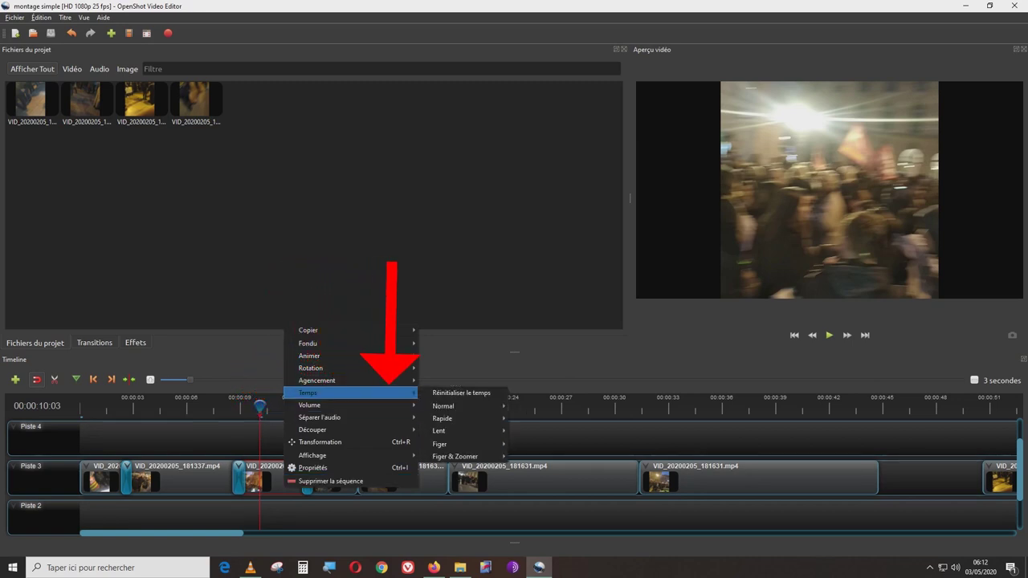
{"action": "mouse_move", "coordinate": [445, 405]}
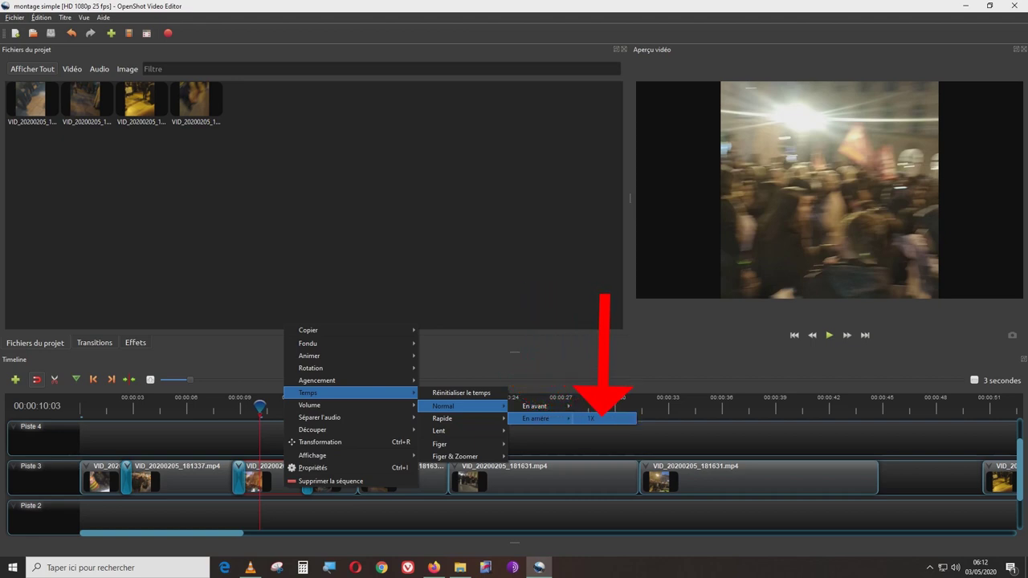
{"action": "left_click", "coordinate": [590, 418]}
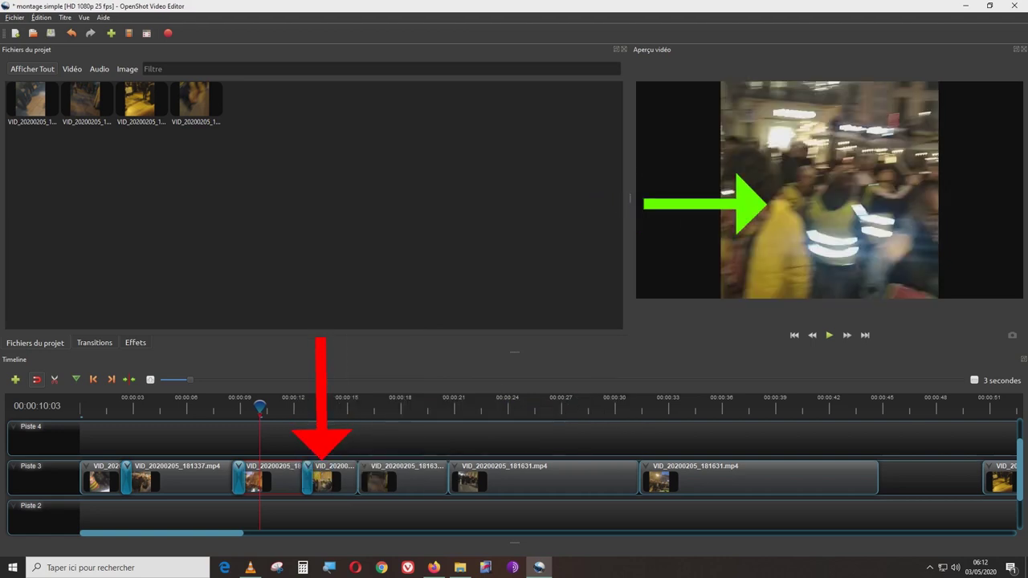
Set the fourth clip on Piste 3 to reverse playback at normal speed (En arrière, 1X).
{"action": "right_click", "coordinate": [341, 481]}
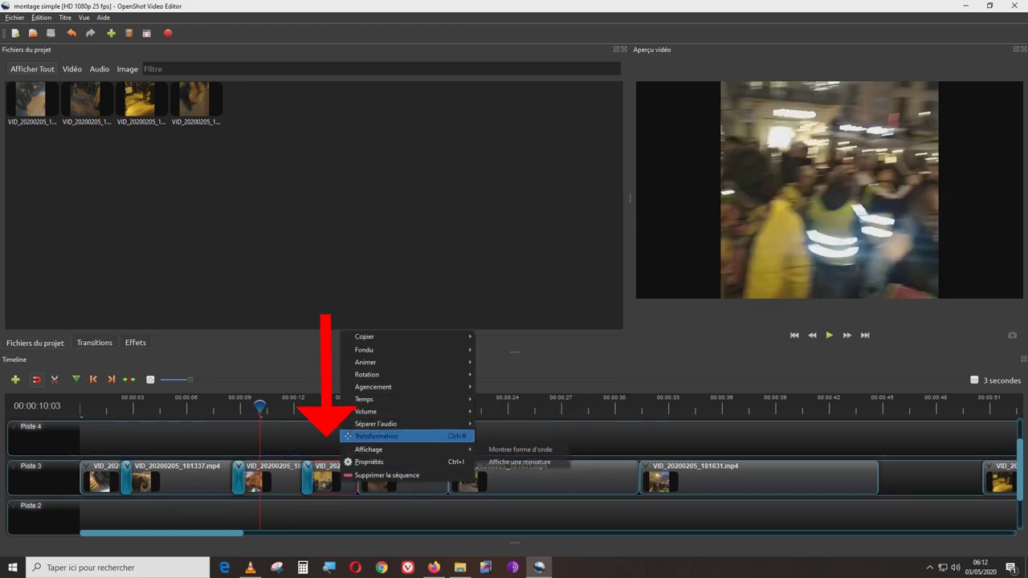
{"action": "mouse_move", "coordinate": [357, 399]}
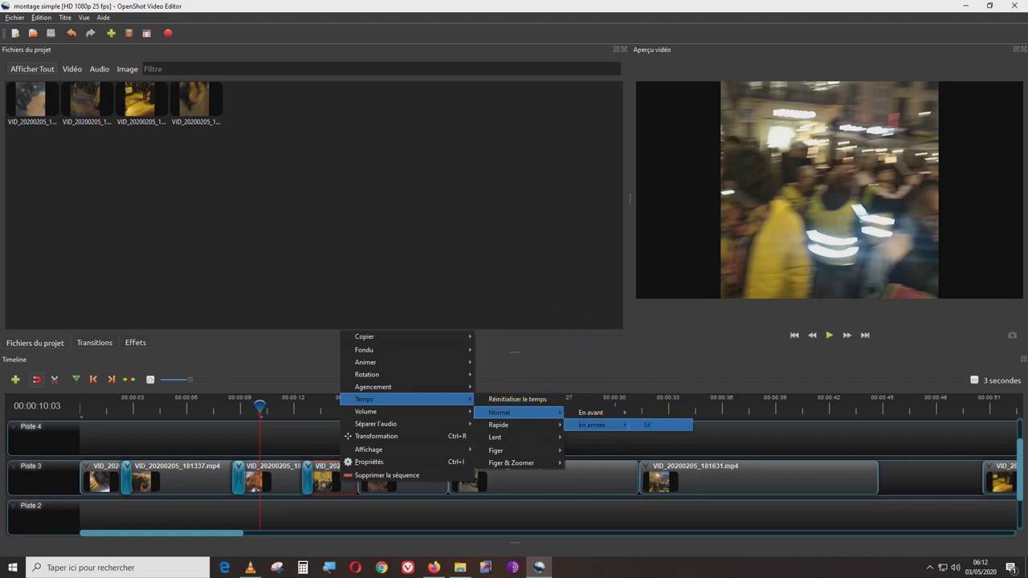
{"action": "left_click", "coordinate": [647, 425]}
Save the project and play back the montage to check the reversed clips.
{"action": "left_click", "coordinate": [14, 17]}
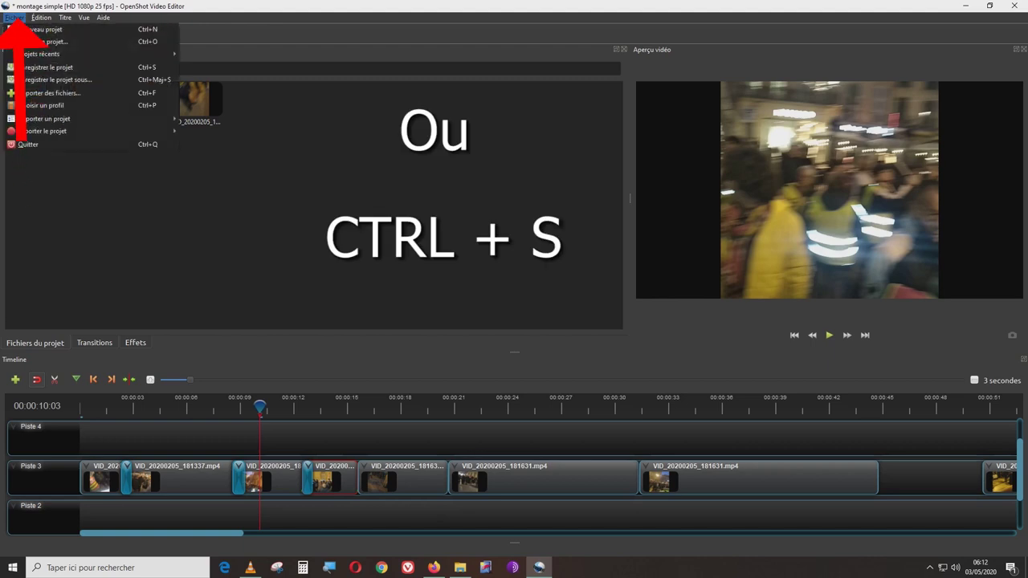
{"action": "left_click", "coordinate": [45, 67]}
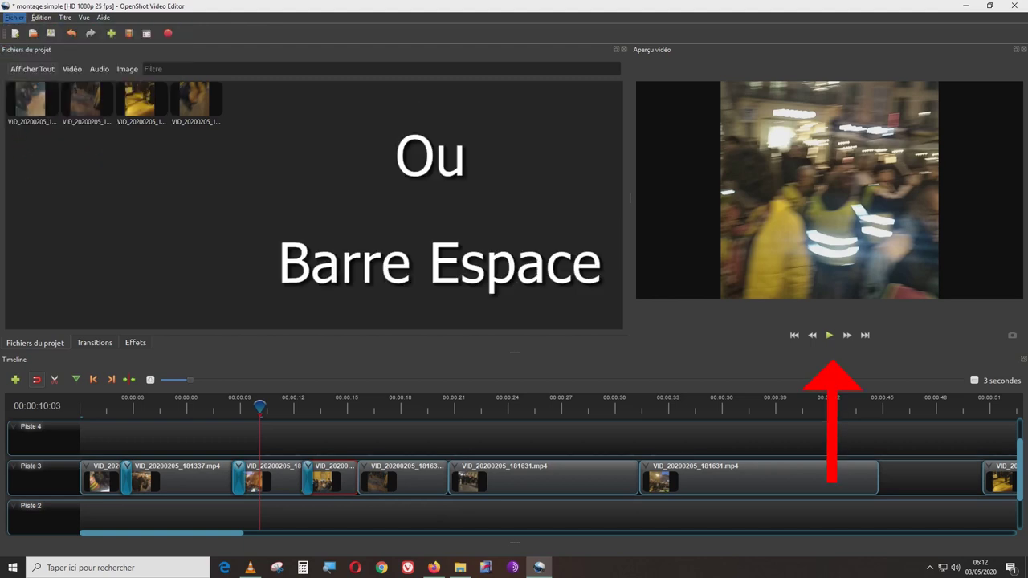
{"action": "left_click", "coordinate": [829, 335]}
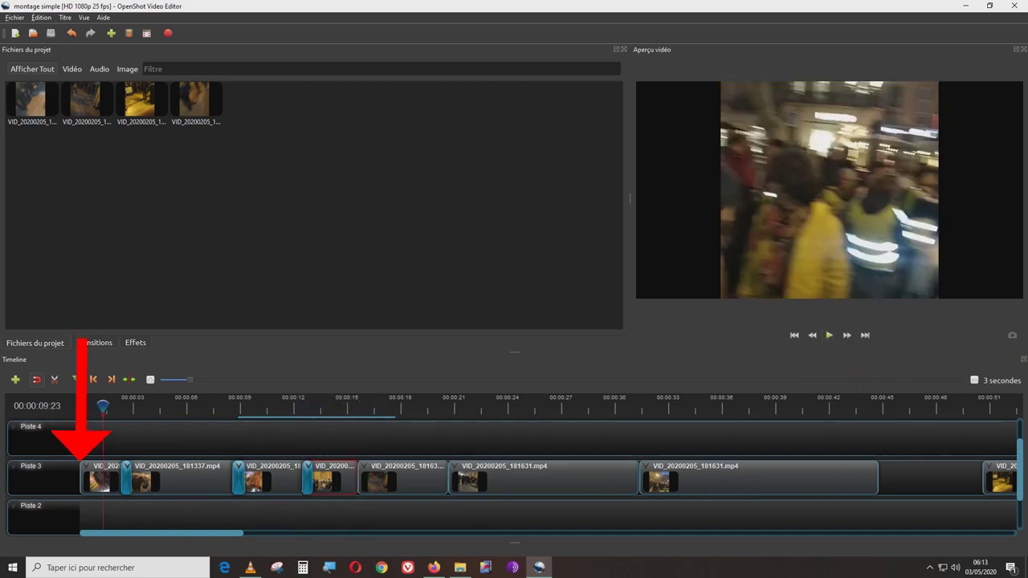
Apply a fast fade-in (Fondu en entrée rapide) to the start of the first clip on Piste 3 and preview it.
{"action": "left_click", "coordinate": [96, 478]}
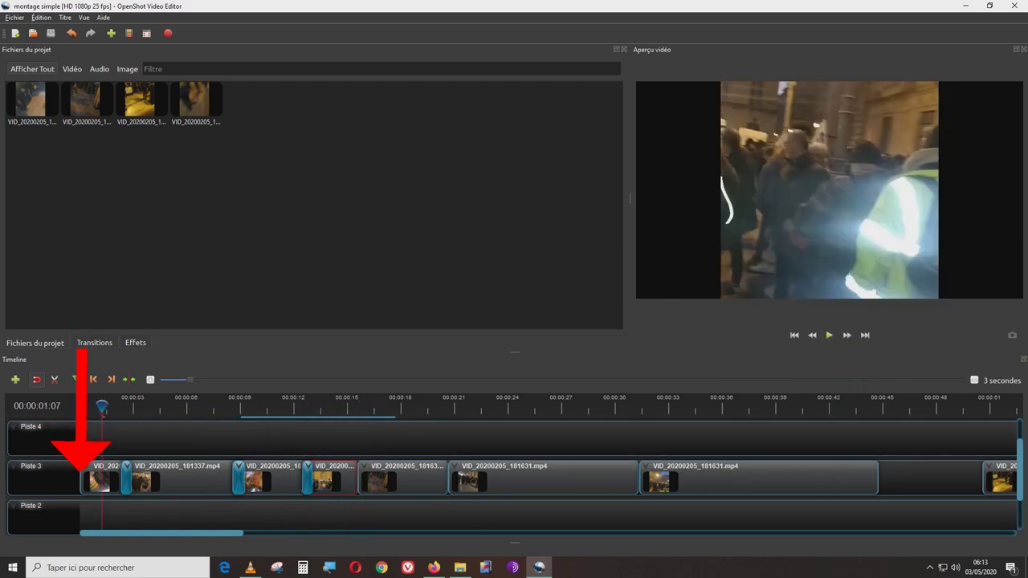
{"action": "right_click", "coordinate": [108, 474]}
{"action": "mouse_move", "coordinate": [140, 330]}
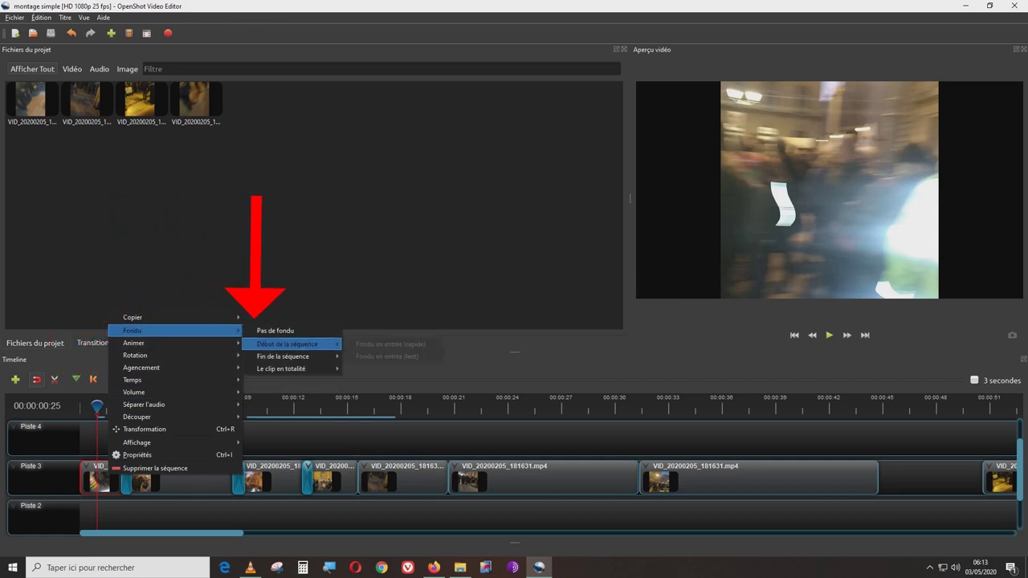
{"action": "mouse_move", "coordinate": [313, 344]}
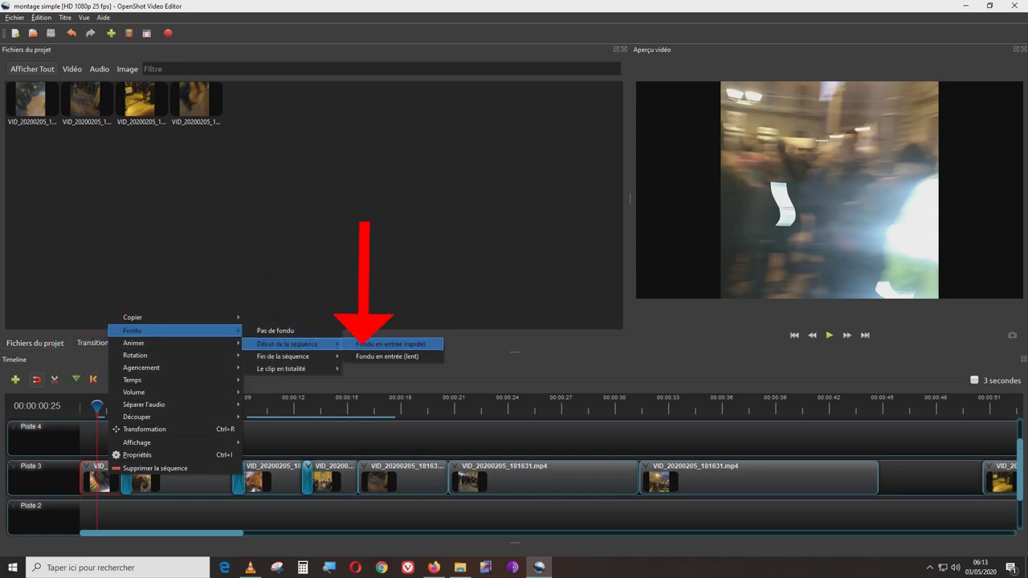
{"action": "left_click", "coordinate": [391, 344]}
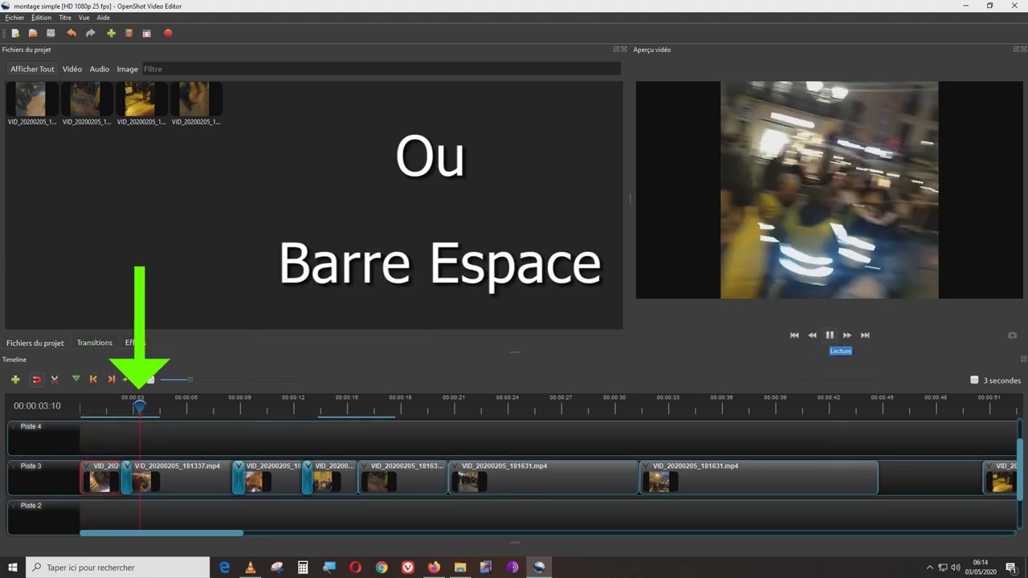
{"action": "key", "text": "space"}
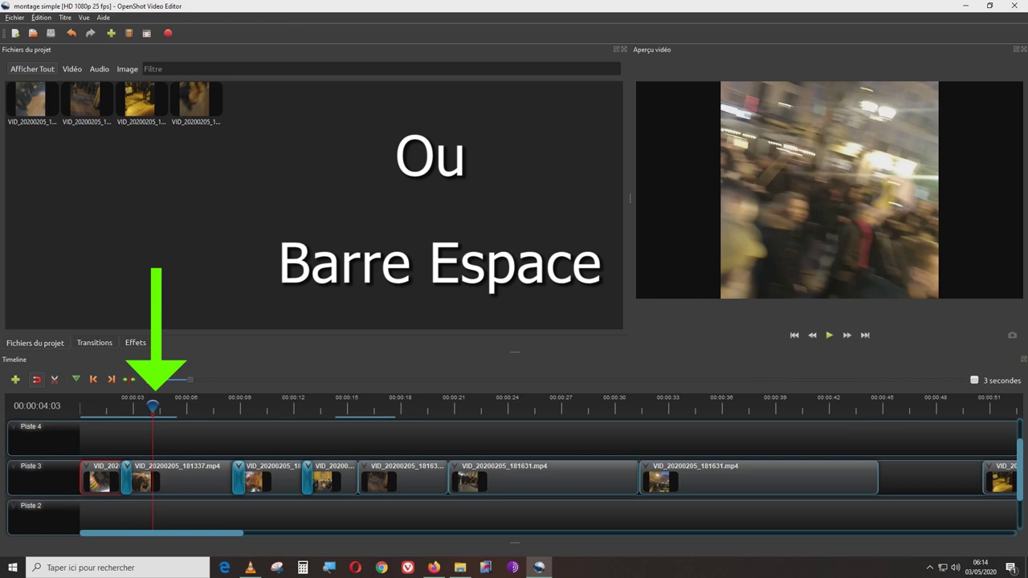
Apply a slow fade-out (Fondu en sortie lent) to the last clip before the gap on Piste 3, preview it and save the project.
{"action": "right_click", "coordinate": [809, 467]}
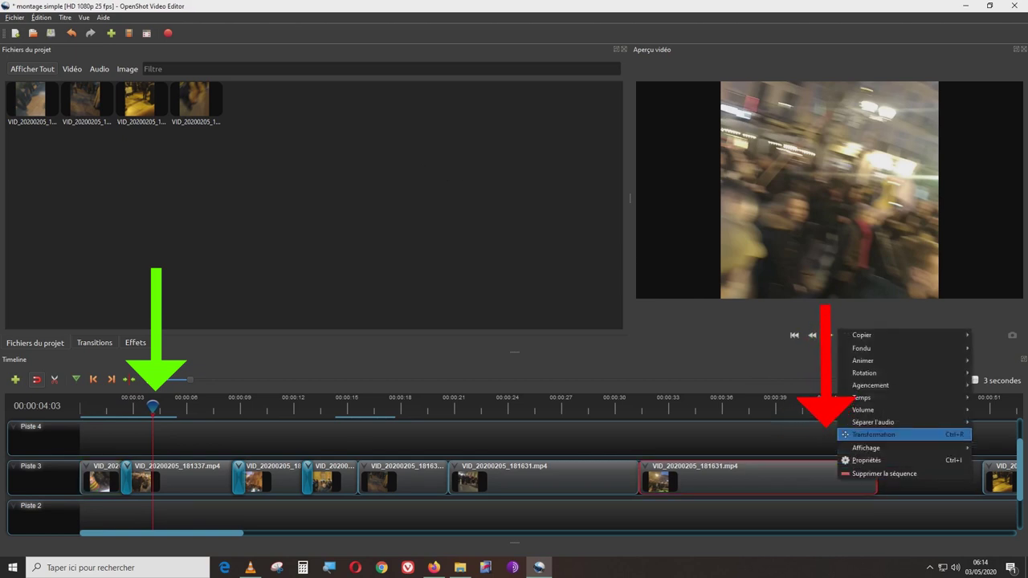
{"action": "mouse_move", "coordinate": [843, 361]}
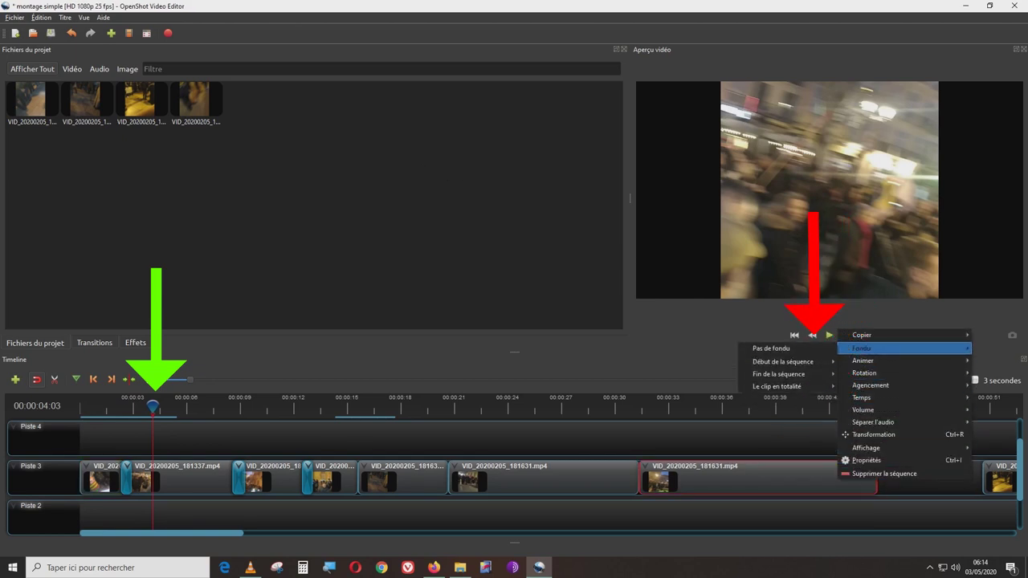
{"action": "mouse_move", "coordinate": [789, 374]}
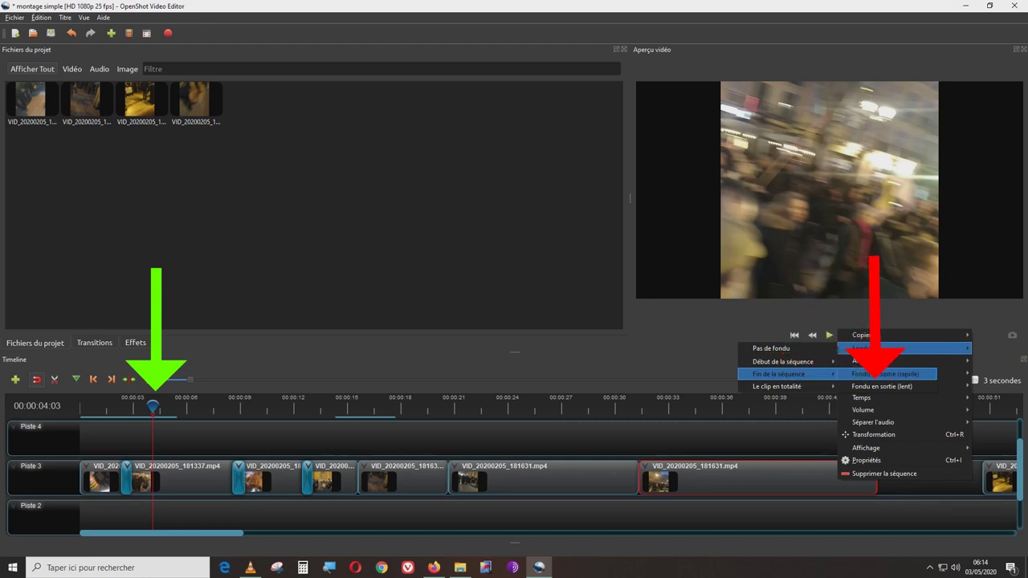
{"action": "left_click", "coordinate": [884, 387]}
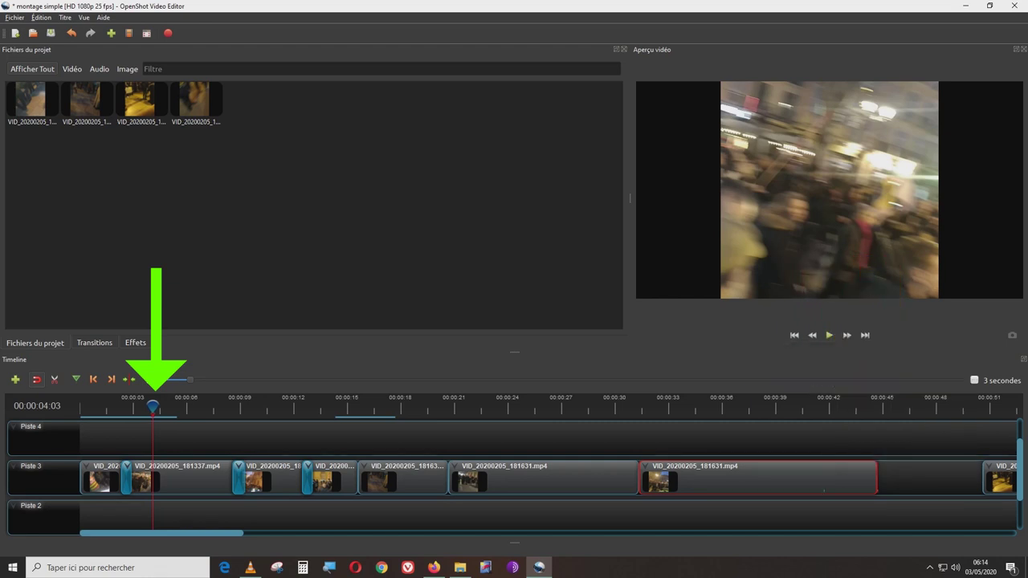
{"action": "left_click", "coordinate": [819, 407]}
{"action": "left_click", "coordinate": [829, 335]}
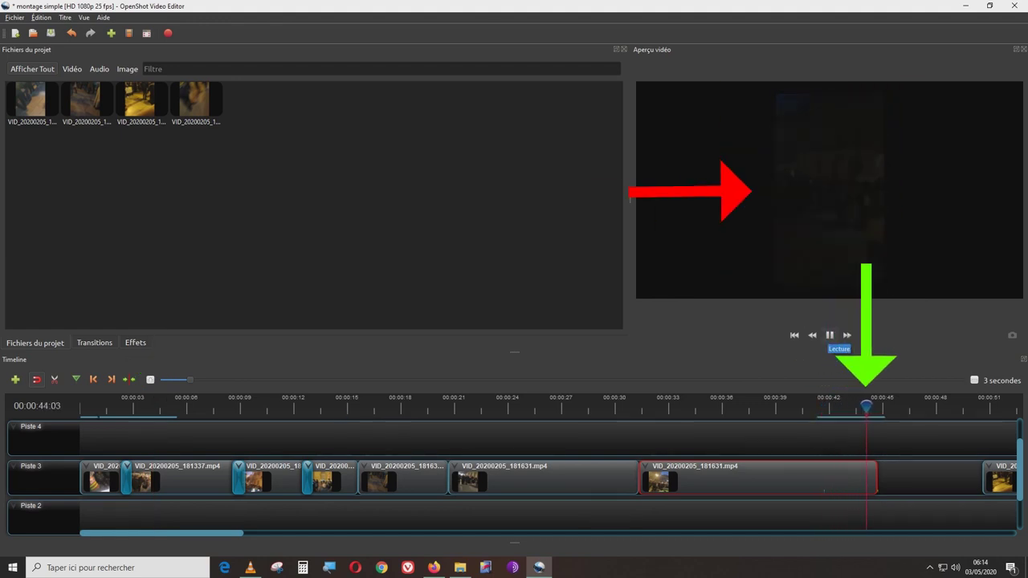
{"action": "left_click", "coordinate": [829, 334]}
{"action": "left_click", "coordinate": [15, 17]}
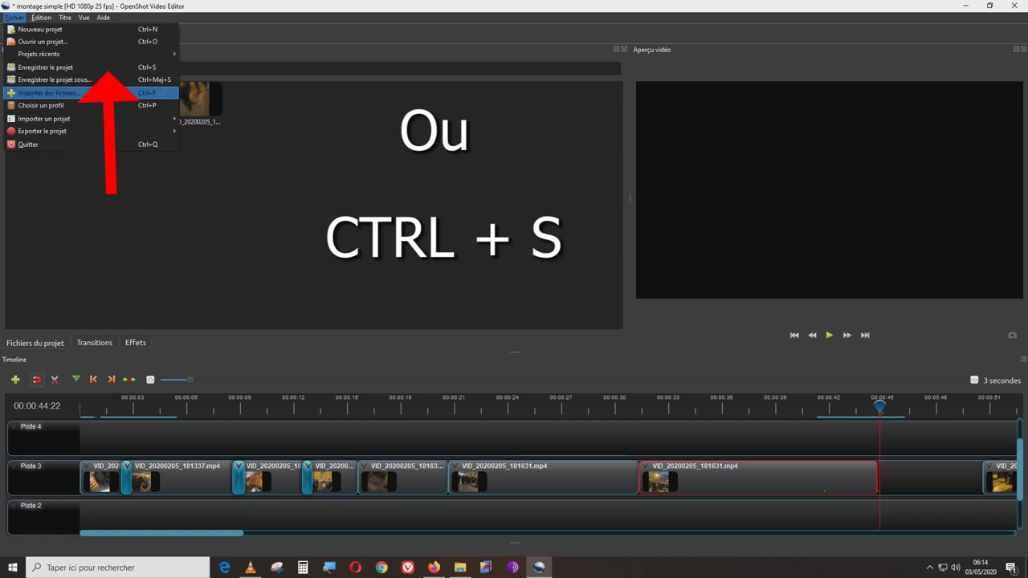
{"action": "left_click", "coordinate": [76, 67]}
Separate the audio of all Piste 3 clips before the gap as single clips (Clip simple, tous les canaux).
{"action": "left_click_drag", "start_coordinate": [923, 476], "coordinate": [172, 464]}
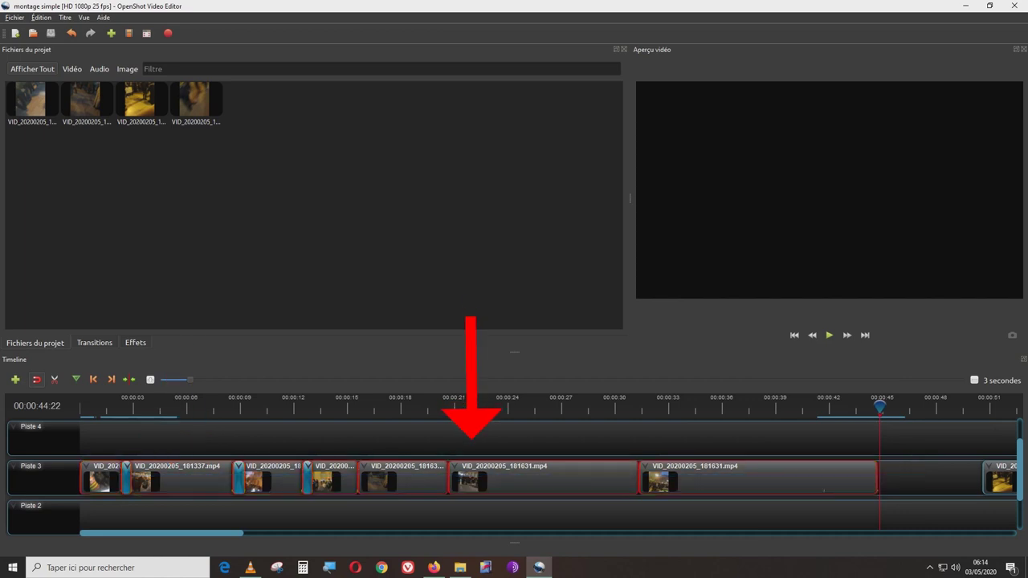
{"action": "right_click", "coordinate": [480, 474]}
{"action": "mouse_move", "coordinate": [617, 431]}
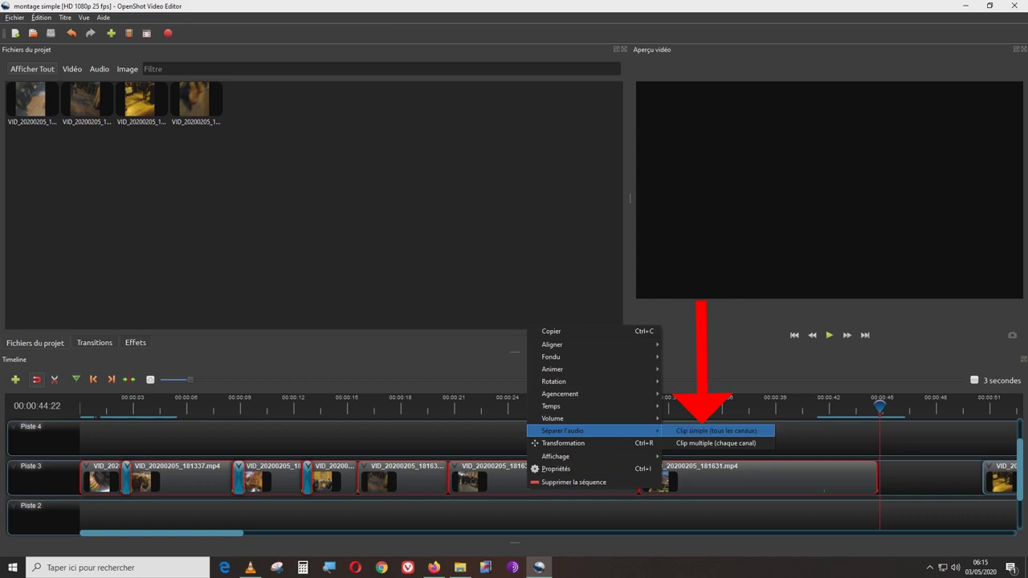
{"action": "left_click", "coordinate": [706, 431]}
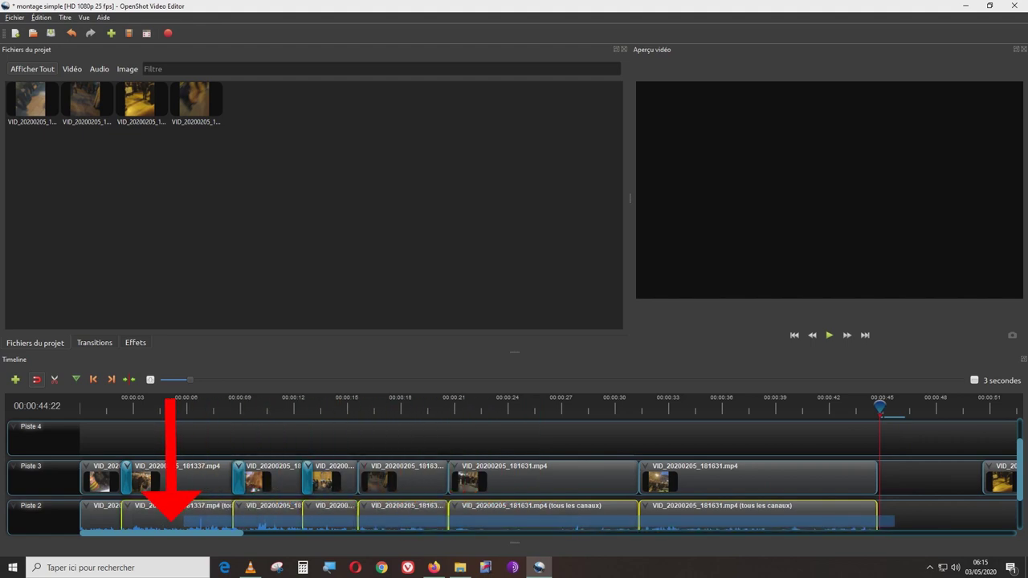
Delete all separated audio clips on Piste 2 except the first one.
{"action": "left_click_drag", "start_coordinate": [170, 522], "coordinate": [170, 522]}
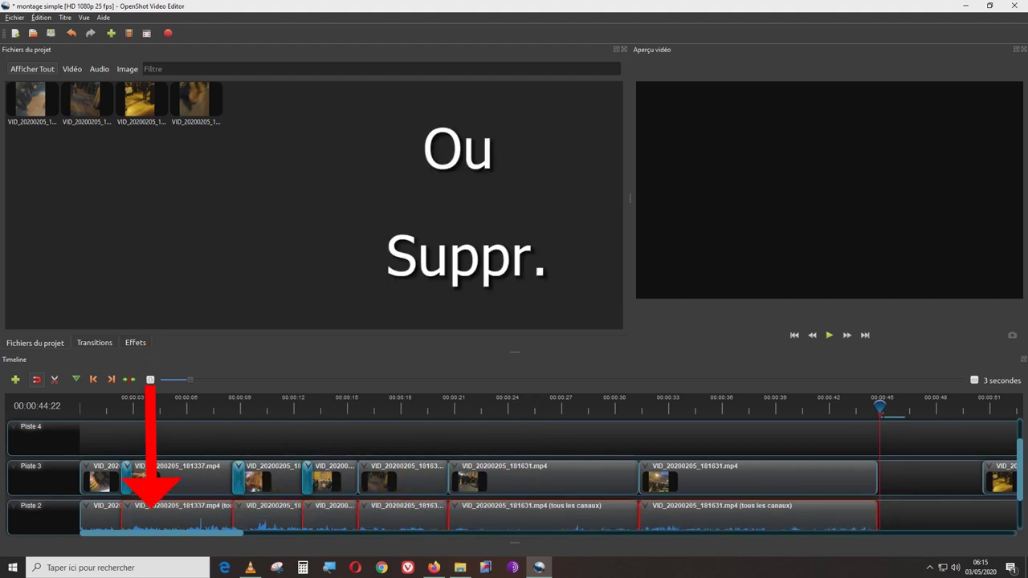
{"action": "right_click", "coordinate": [176, 518]}
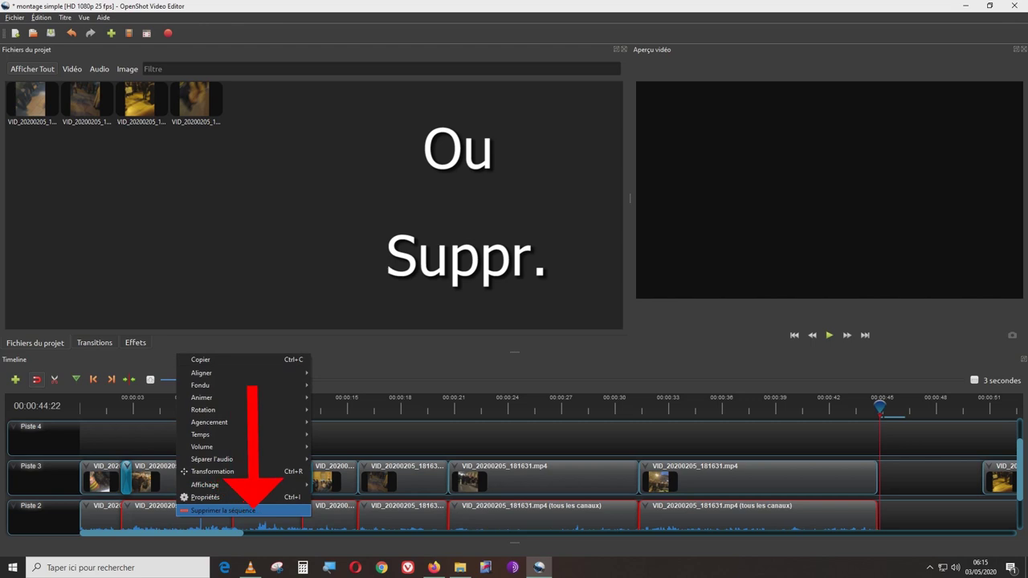
{"action": "left_click", "coordinate": [225, 510]}
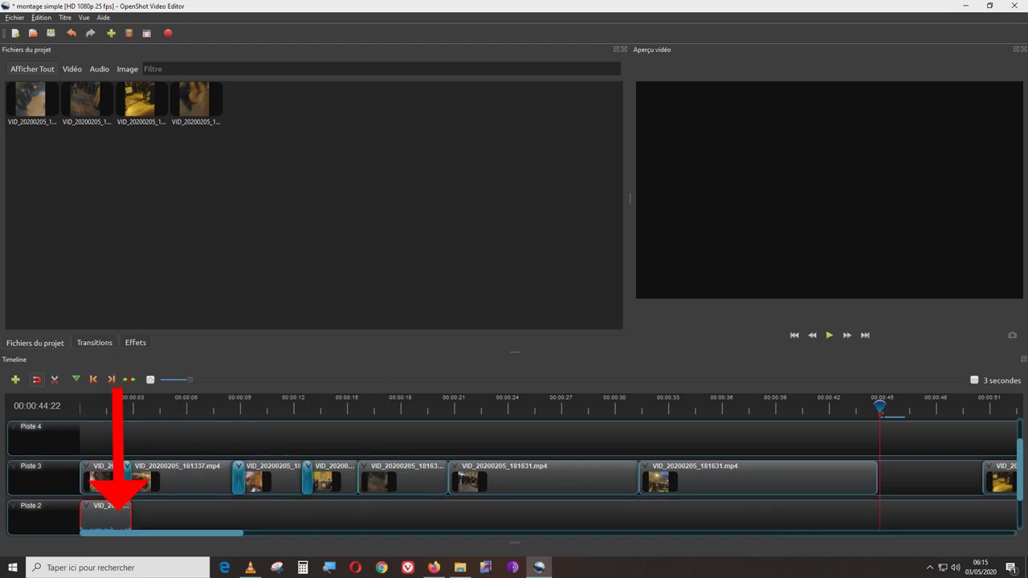
Lengthen the remaining audio clip on Piste 2 so it runs from the start to about 00:00:21.
{"action": "left_click_drag", "start_coordinate": [201, 519], "coordinate": [459, 518]}
{"action": "left_click_drag", "start_coordinate": [284, 514], "coordinate": [371, 514]}
{"action": "left_click_drag", "start_coordinate": [167, 518], "coordinate": [153, 518]}
{"action": "left_click_drag", "start_coordinate": [371, 513], "coordinate": [330, 514]}
Apply a fast fade-in (Fondu en entrée rapide) to the start of the audio clip on Piste 2.
{"action": "right_click", "coordinate": [331, 510]}
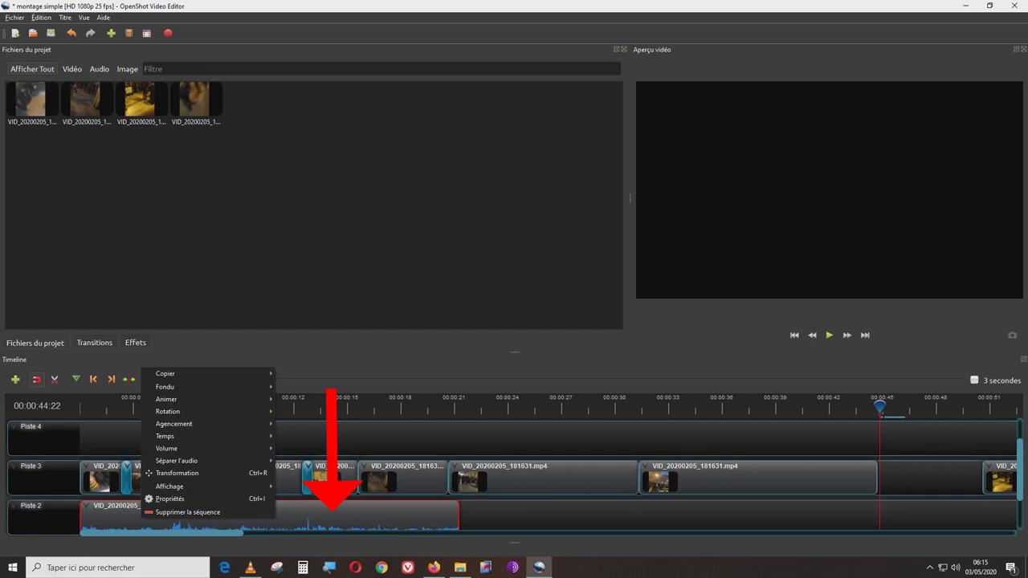
{"action": "mouse_move", "coordinate": [207, 387]}
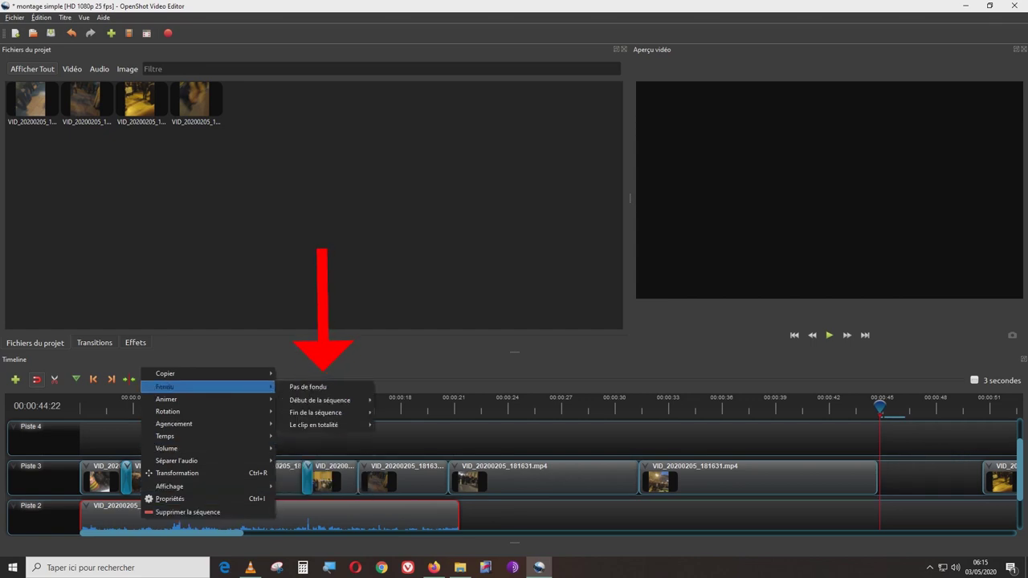
{"action": "mouse_move", "coordinate": [369, 400]}
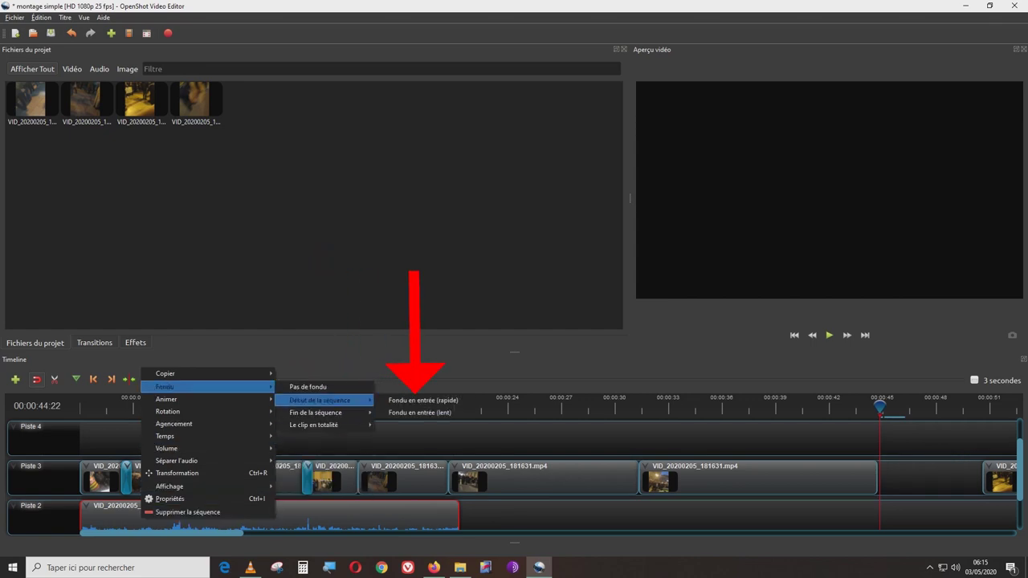
{"action": "left_click", "coordinate": [414, 394]}
Import the music file The_Story_Unfolds.mp3 from the sons folder and place it at the start of Piste 4.
{"action": "left_click_drag", "start_coordinate": [578, 361], "coordinate": [241, 200]}
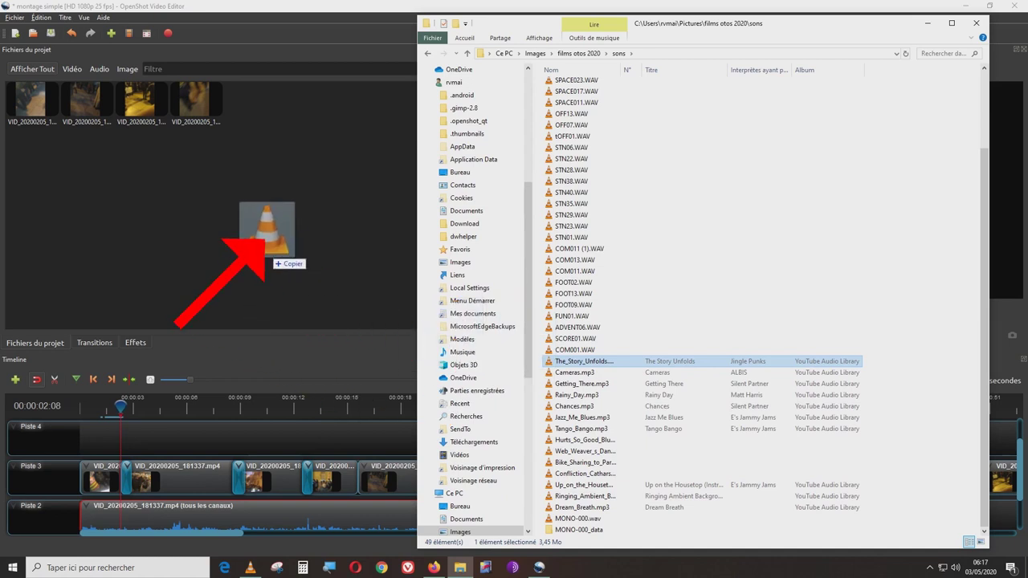
{"action": "left_click_drag", "start_coordinate": [250, 101], "coordinate": [102, 440]}
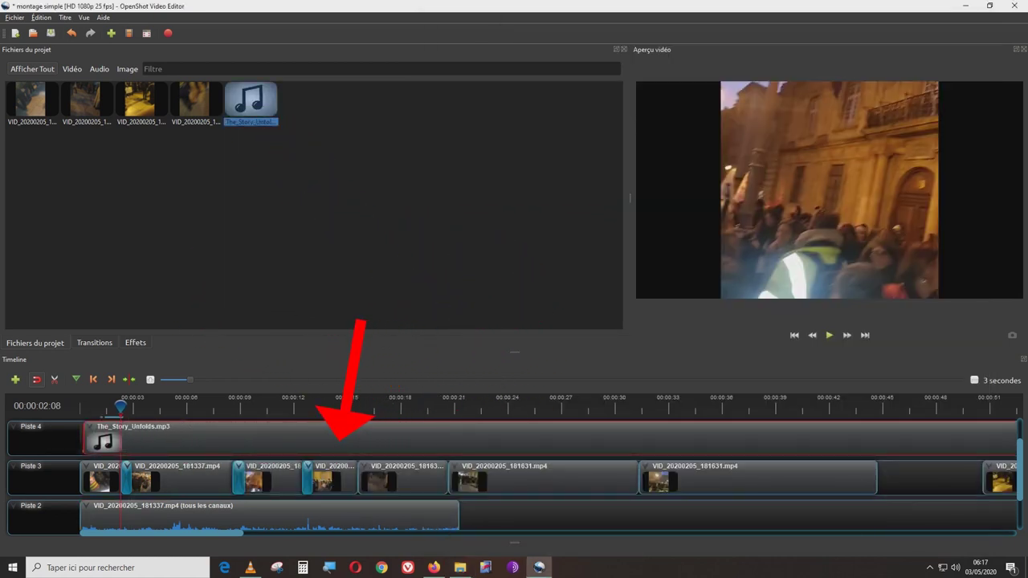
Slow the selected audio clips on Piste 4 and Piste 2 to 1/4X forward speed (Lent, En avant).
{"action": "right_click", "coordinate": [207, 518]}
{"action": "mouse_move", "coordinate": [273, 432]}
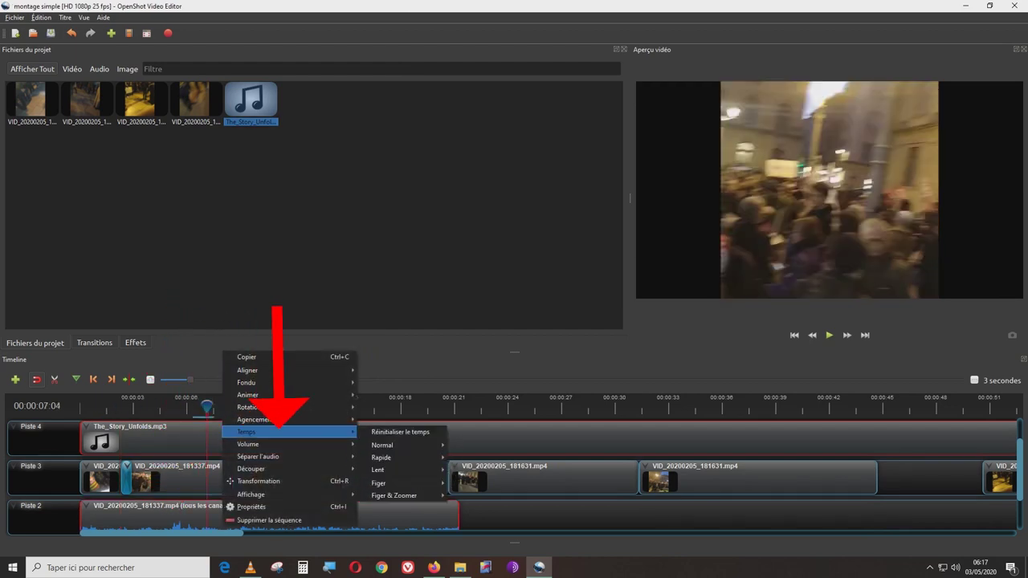
{"action": "mouse_move", "coordinate": [426, 470]}
{"action": "mouse_move", "coordinate": [463, 470]}
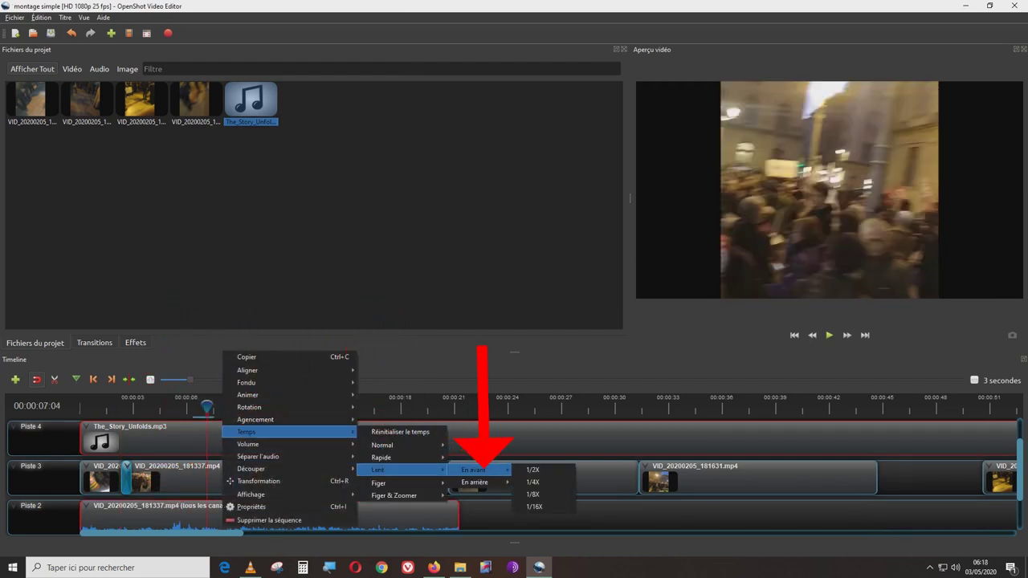
{"action": "left_click", "coordinate": [544, 482]}
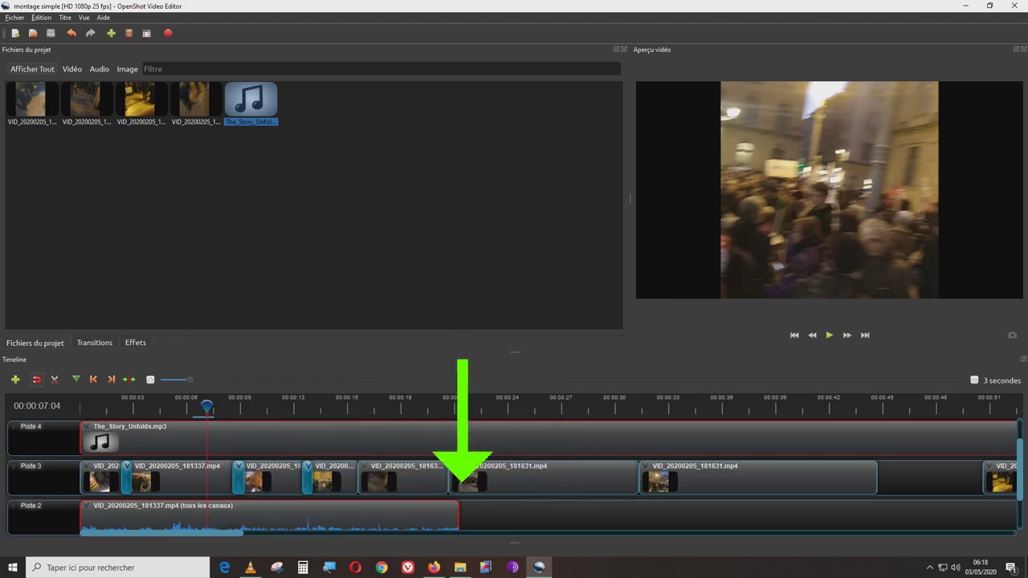
Enlarge the video preview area and reset the layout (Réinitialiser l'agencement) of the second clip on Piste 3.
{"action": "left_click_drag", "start_coordinate": [620, 200], "coordinate": [293, 201]}
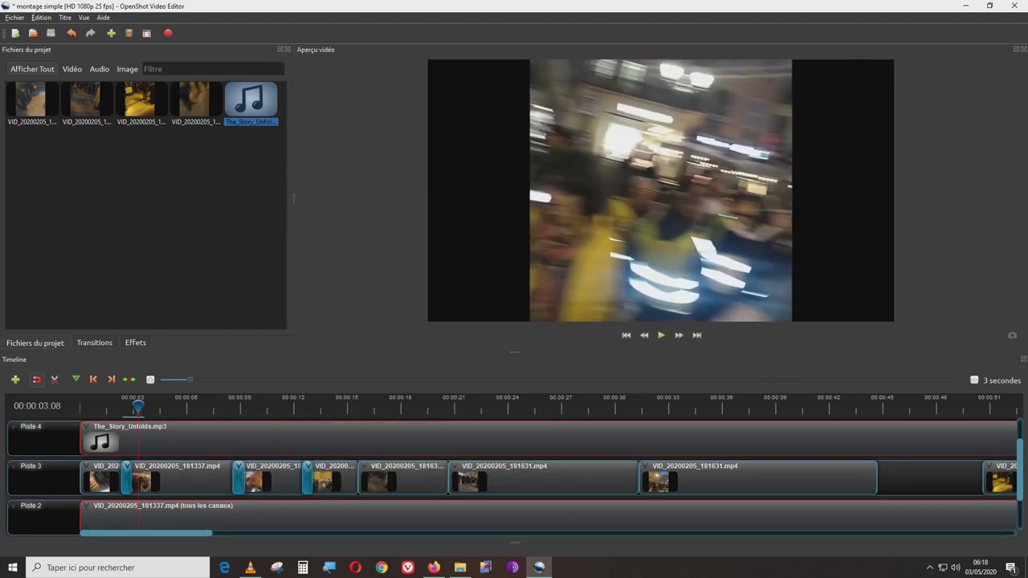
{"action": "right_click", "coordinate": [145, 454]}
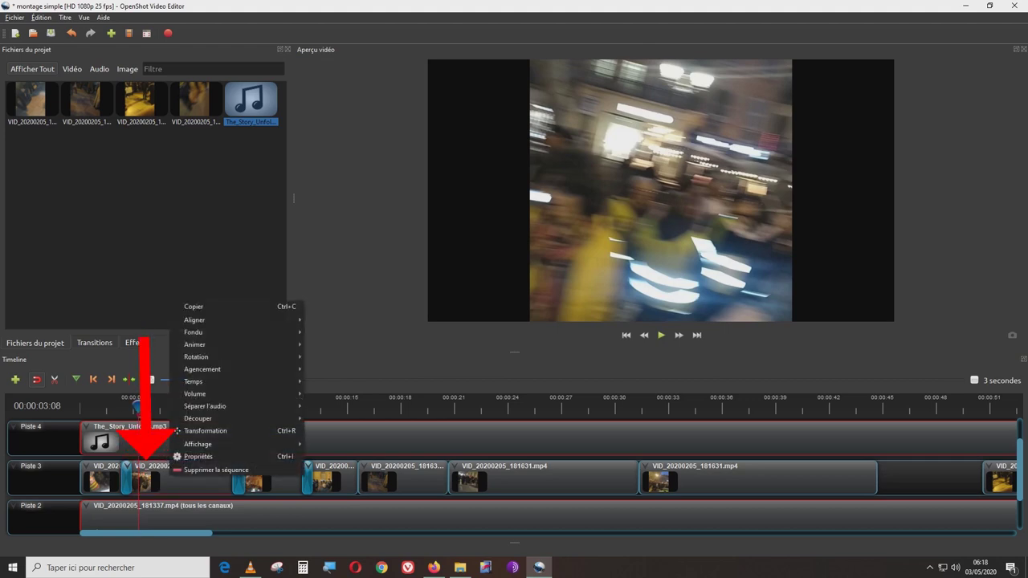
{"action": "mouse_move", "coordinate": [197, 368]}
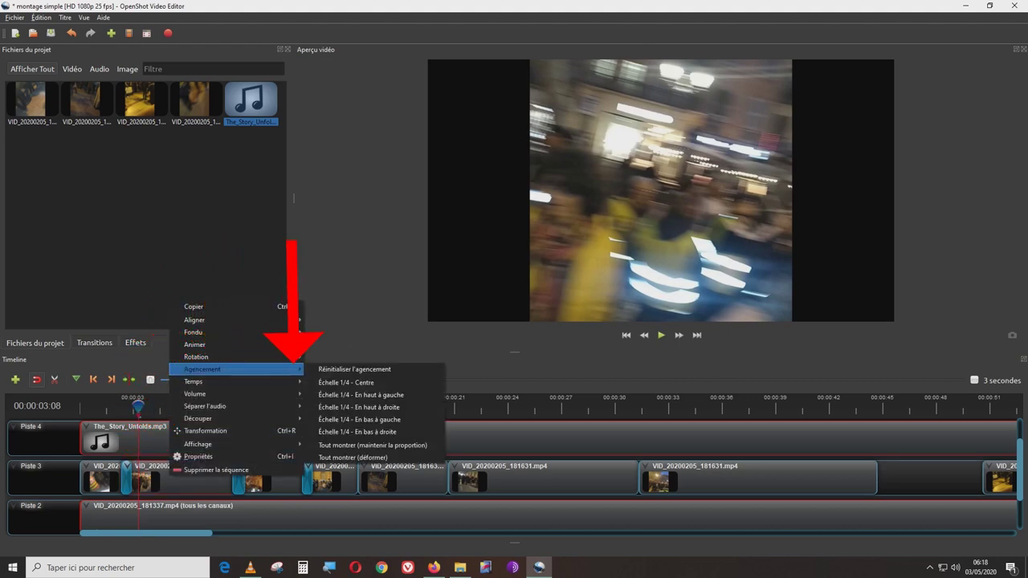
{"action": "left_click", "coordinate": [354, 368]}
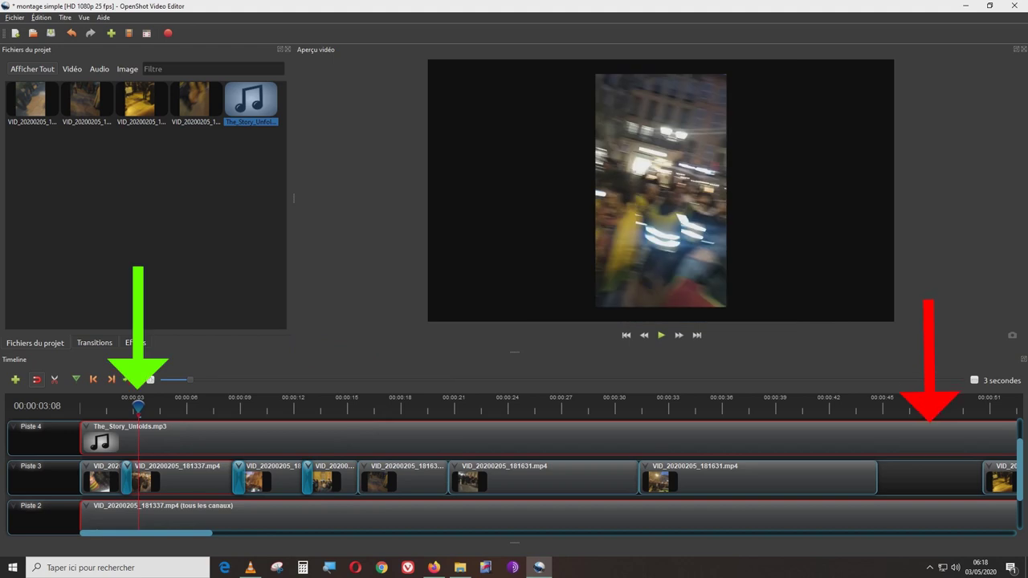
Reset the layout of the last three clips before the gap on Piste 3, check them in the preview and save the project.
{"action": "left_click_drag", "start_coordinate": [923, 475], "coordinate": [354, 474]}
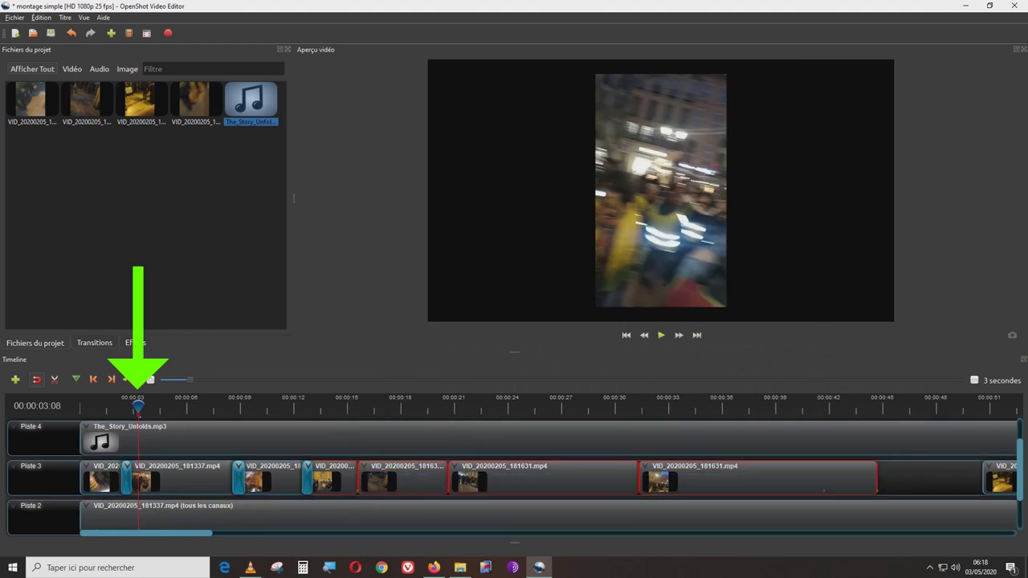
{"action": "right_click", "coordinate": [491, 482]}
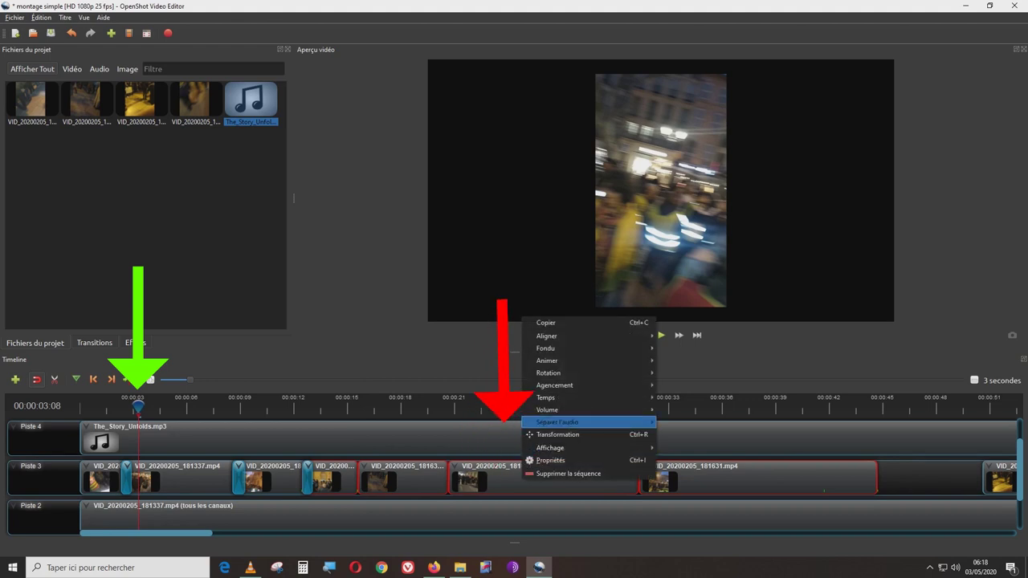
{"action": "mouse_move", "coordinate": [546, 384]}
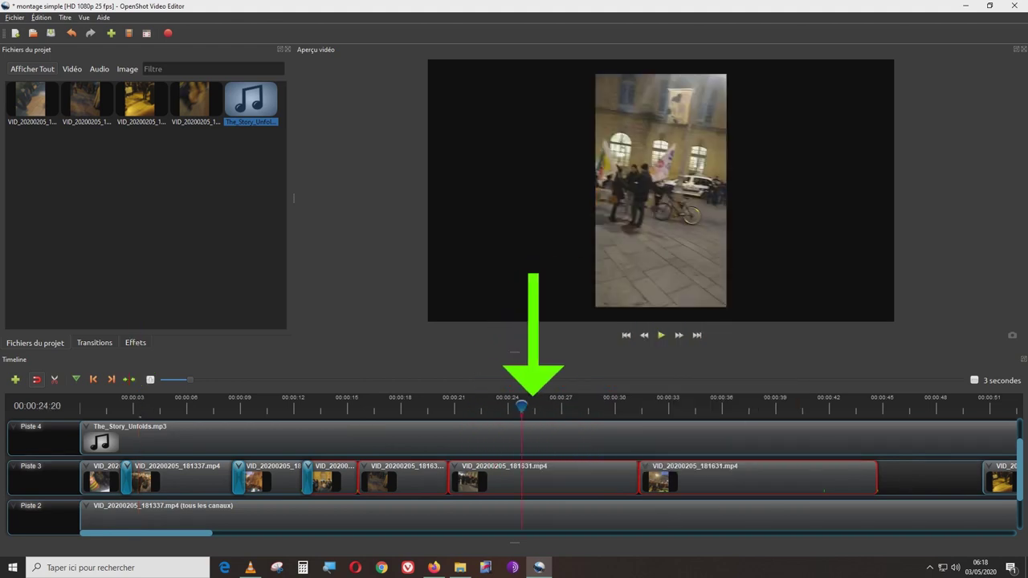
{"action": "left_click_drag", "start_coordinate": [522, 406], "coordinate": [332, 407]}
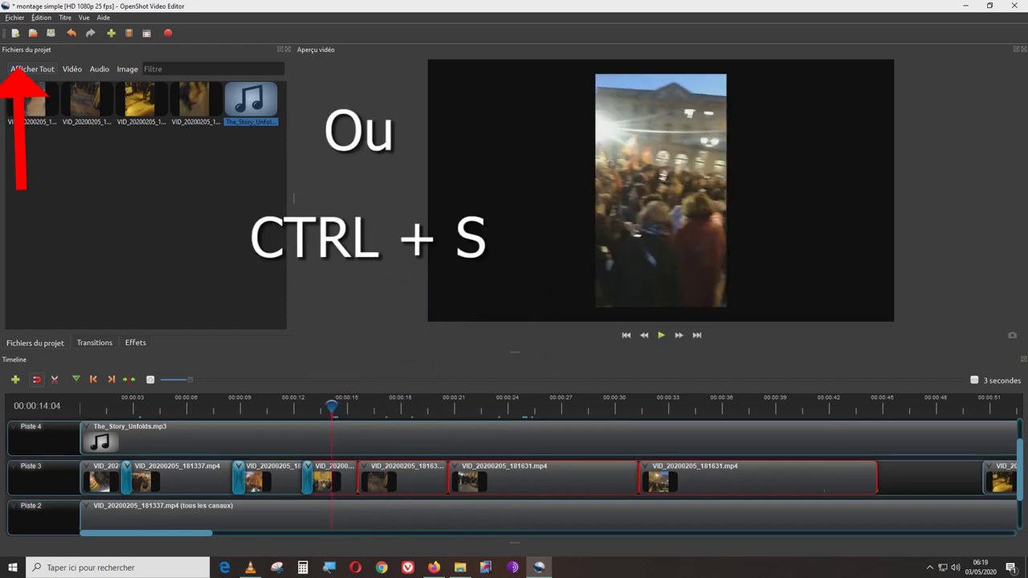
{"action": "left_click", "coordinate": [15, 18]}
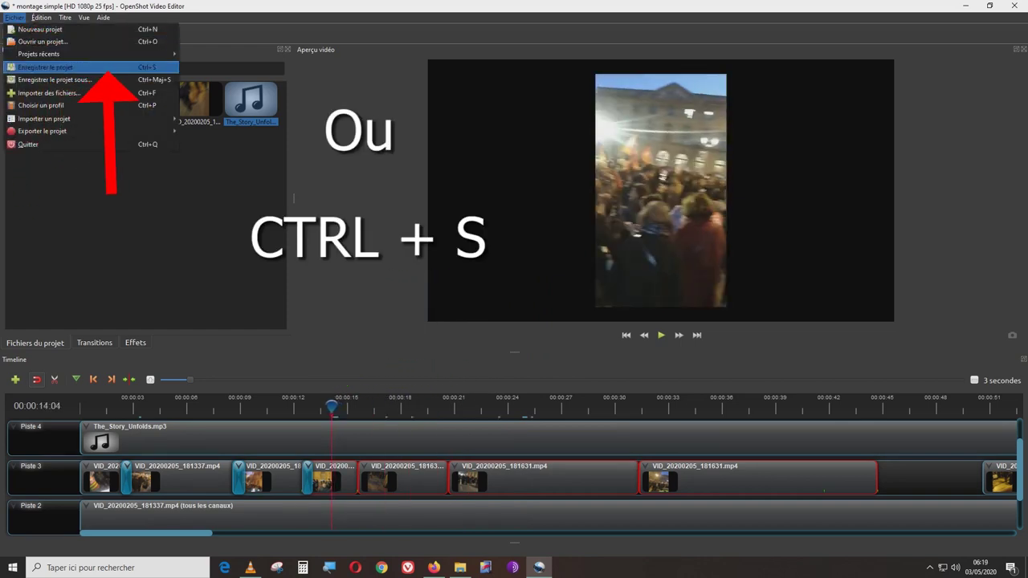
{"action": "left_click", "coordinate": [65, 67]}
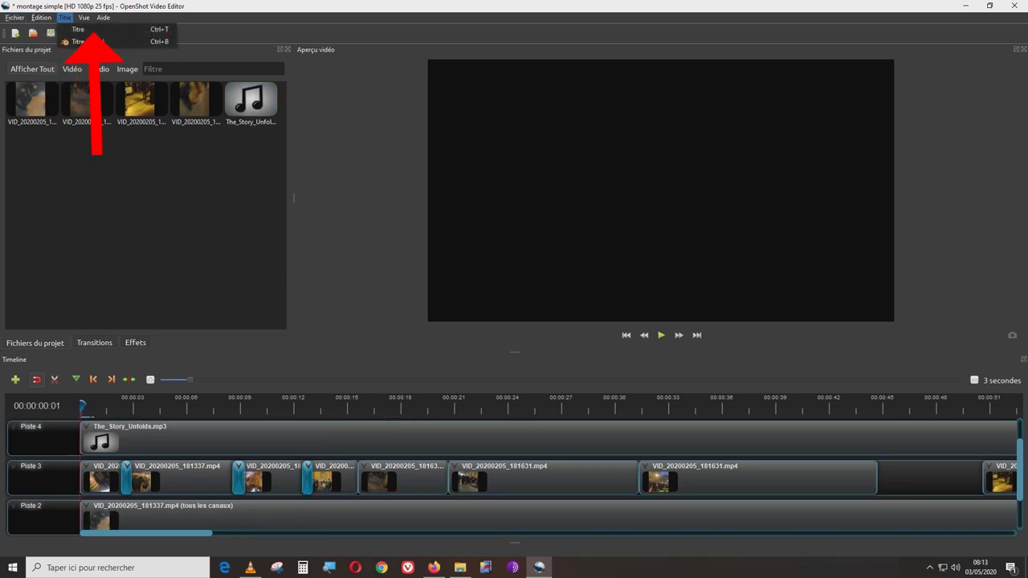
Start a new title based on the Standard 1 template.
{"action": "left_click", "coordinate": [129, 30]}
{"action": "left_click_drag", "start_coordinate": [503, 229], "coordinate": [505, 245]}
{"action": "scroll", "coordinate": [393, 289], "scroll_direction": "down", "scroll_amount": 3}
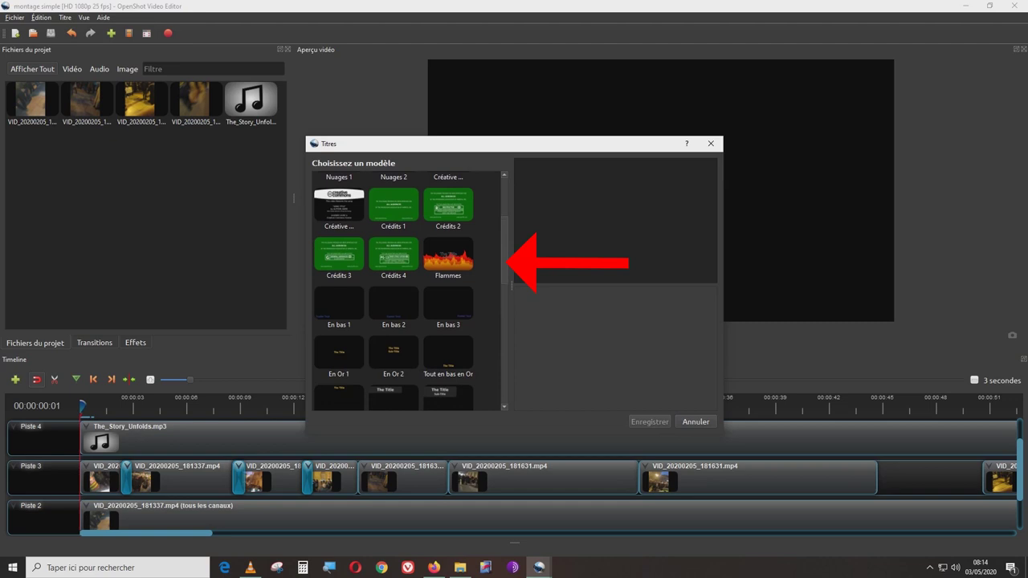
{"action": "scroll", "coordinate": [394, 289], "scroll_direction": "down", "scroll_amount": 5}
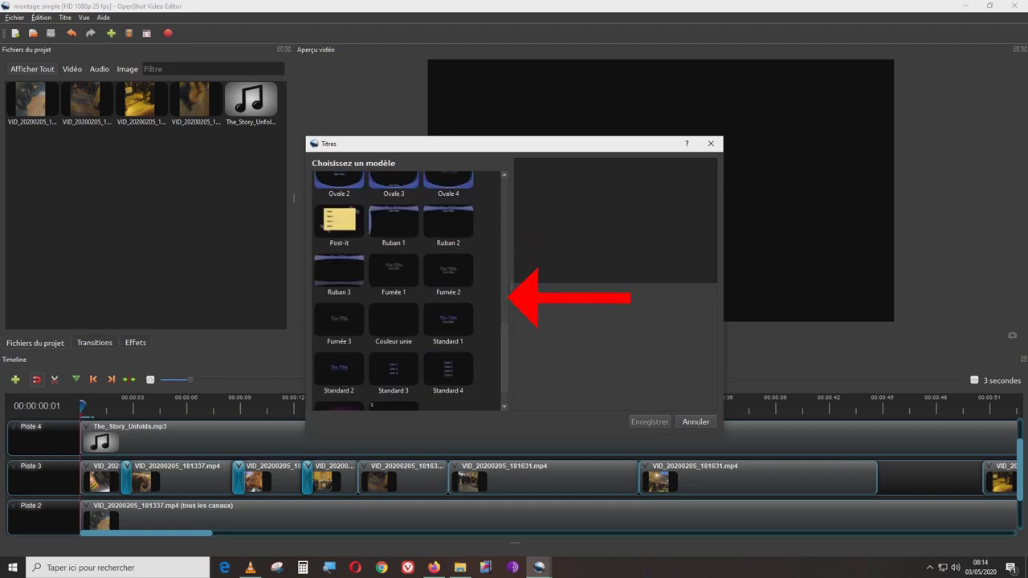
{"action": "left_click", "coordinate": [448, 316]}
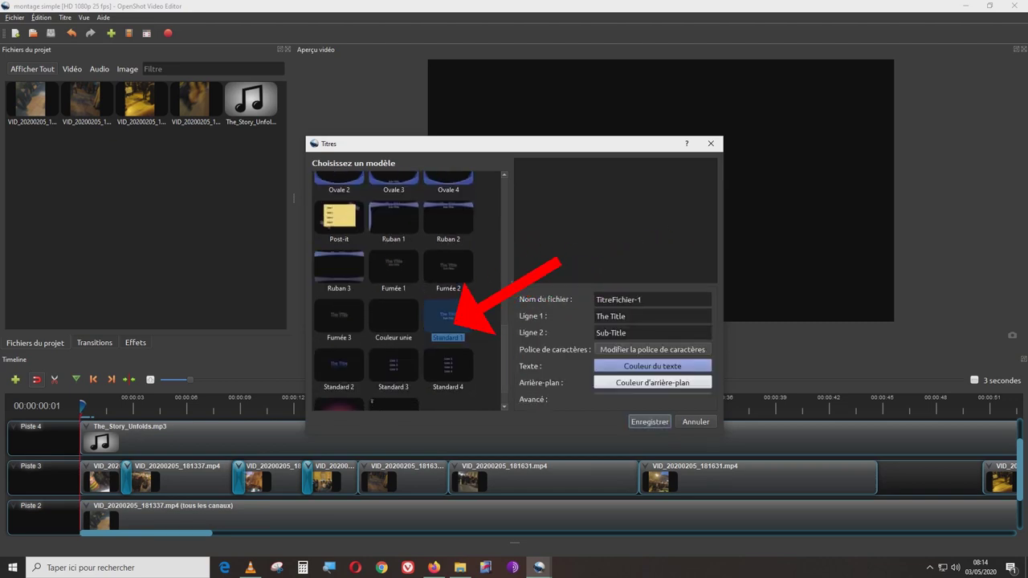
Write the title "Tuto" with the second line "CRP La Calade" in Arial and save it as TitreFichier-1.
{"action": "left_click_drag", "start_coordinate": [626, 318], "coordinate": [594, 318]}
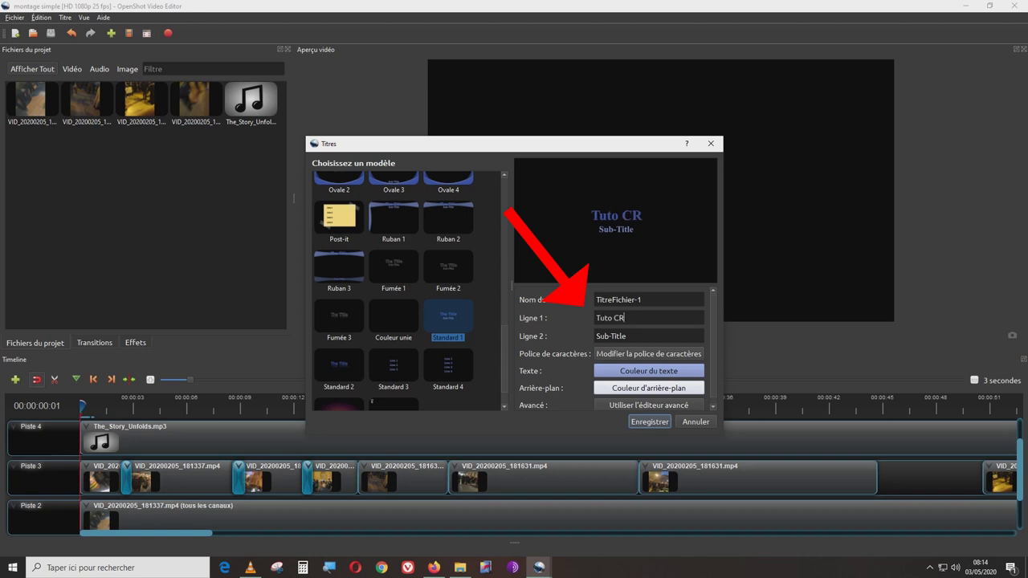
{"action": "left_click", "coordinate": [649, 353]}
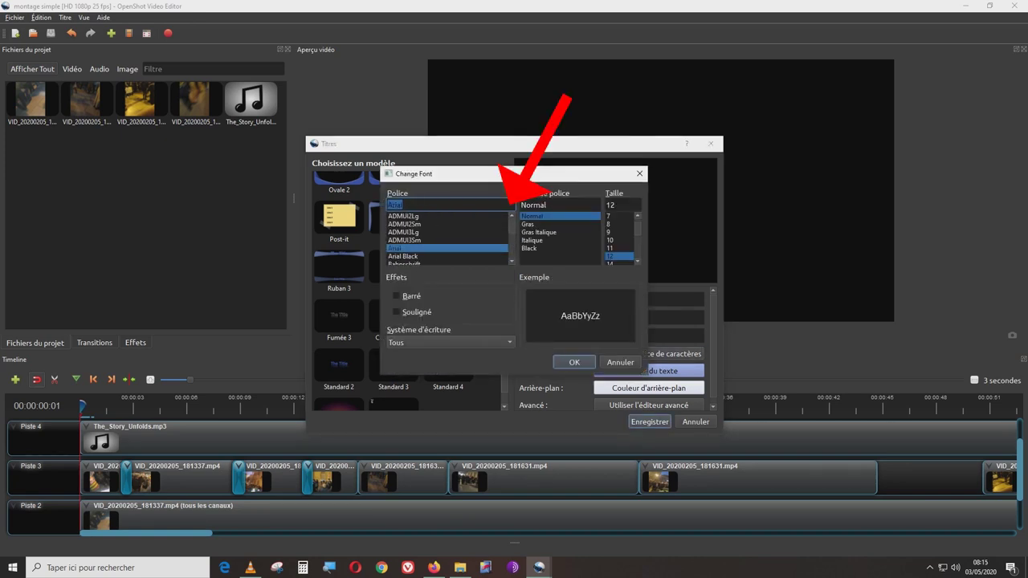
{"action": "left_click", "coordinate": [574, 362]}
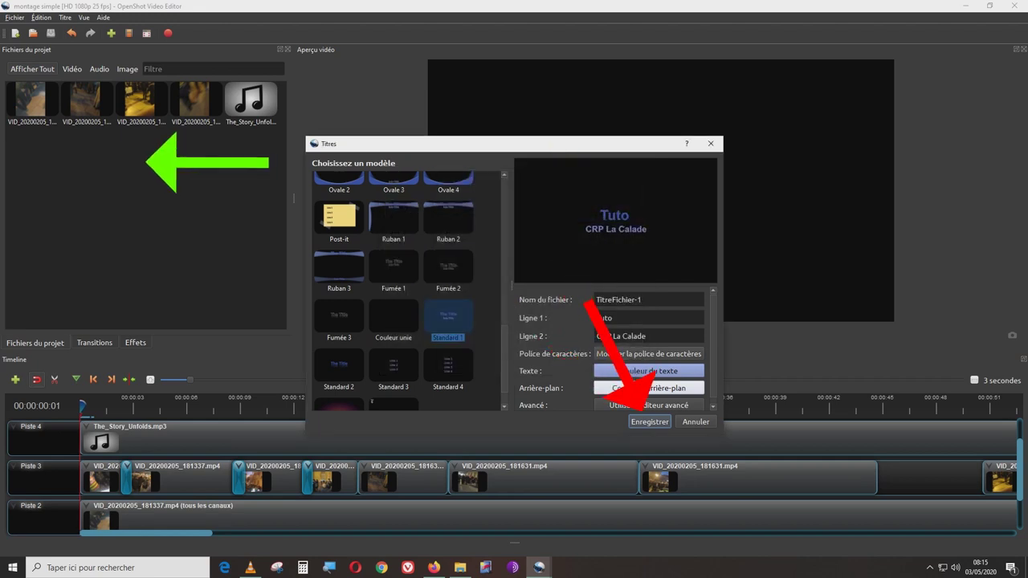
{"action": "left_click", "coordinate": [649, 421]}
Place TitreFichier-1.svg at the start of Piste 5.
{"action": "left_click_drag", "start_coordinate": [1020, 471], "coordinate": [1021, 448]}
{"action": "left_click", "coordinate": [49, 145]}
{"action": "left_click_drag", "start_coordinate": [50, 142], "coordinate": [119, 447]}
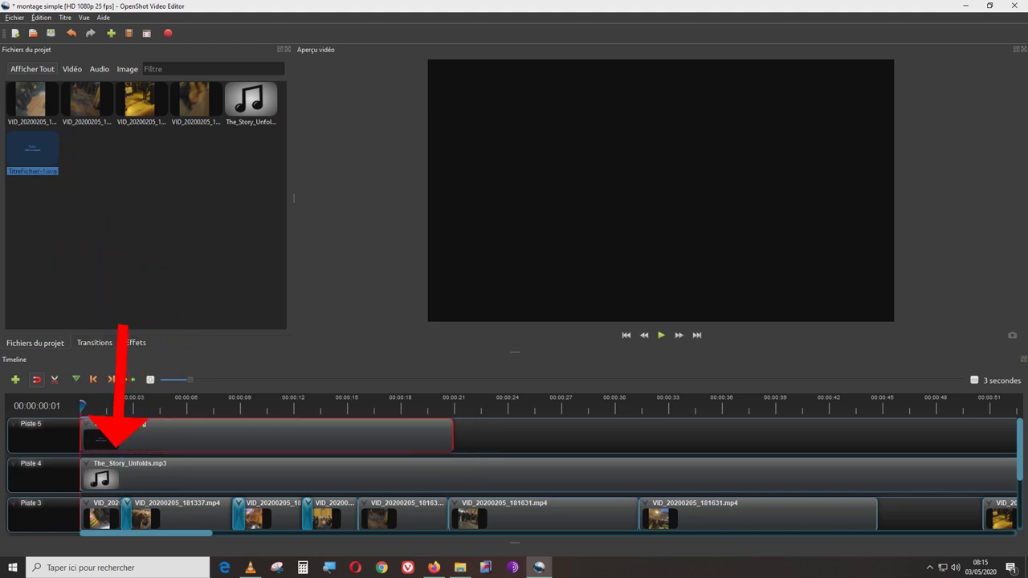
Apply a fast fade-in (Fondu en entrée rapide) to the start of the title clip and play back the result.
{"action": "right_click", "coordinate": [144, 438]}
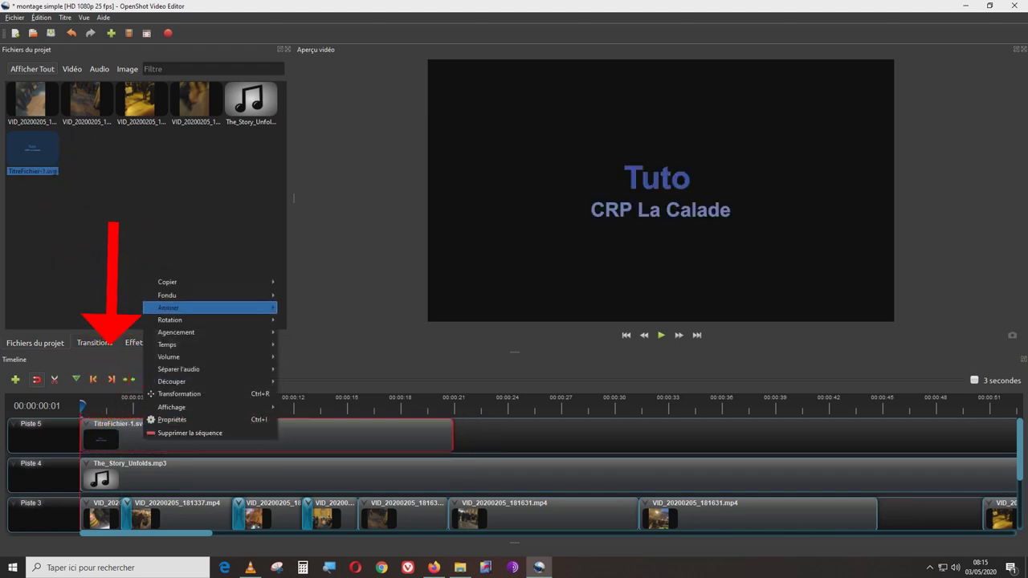
{"action": "mouse_move", "coordinate": [208, 294]}
{"action": "mouse_move", "coordinate": [321, 308]}
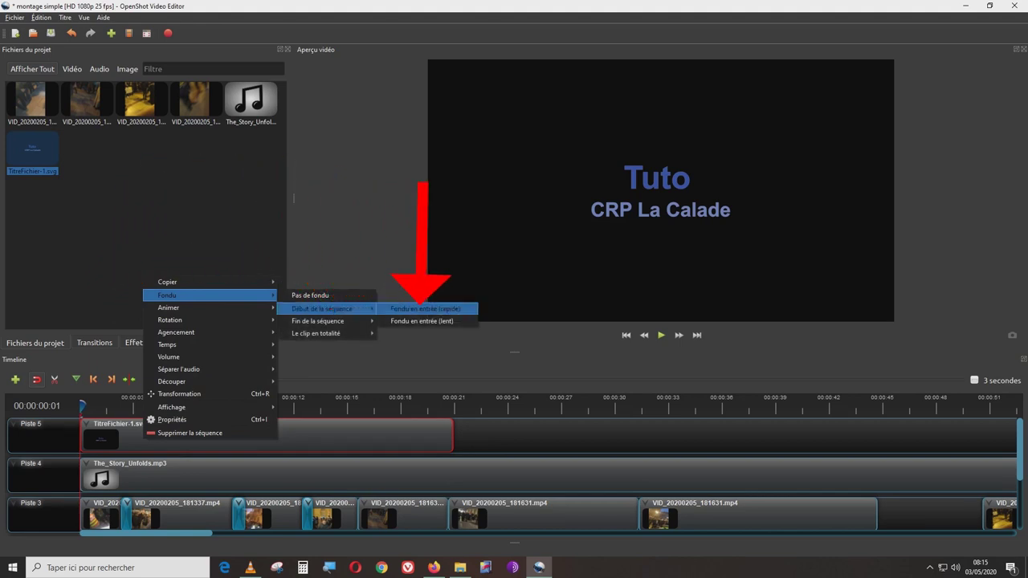
{"action": "left_click", "coordinate": [426, 308]}
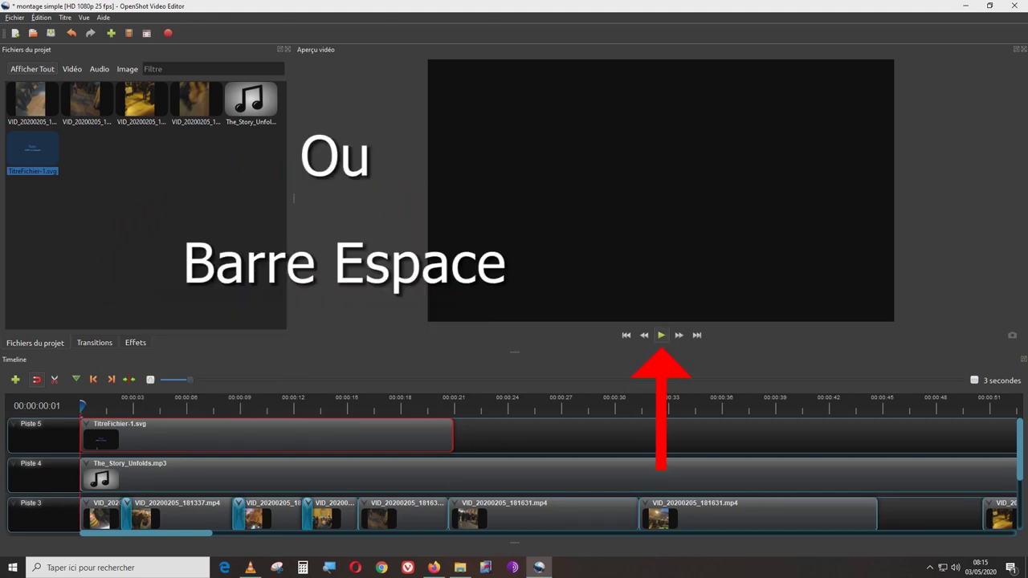
{"action": "left_click", "coordinate": [661, 336]}
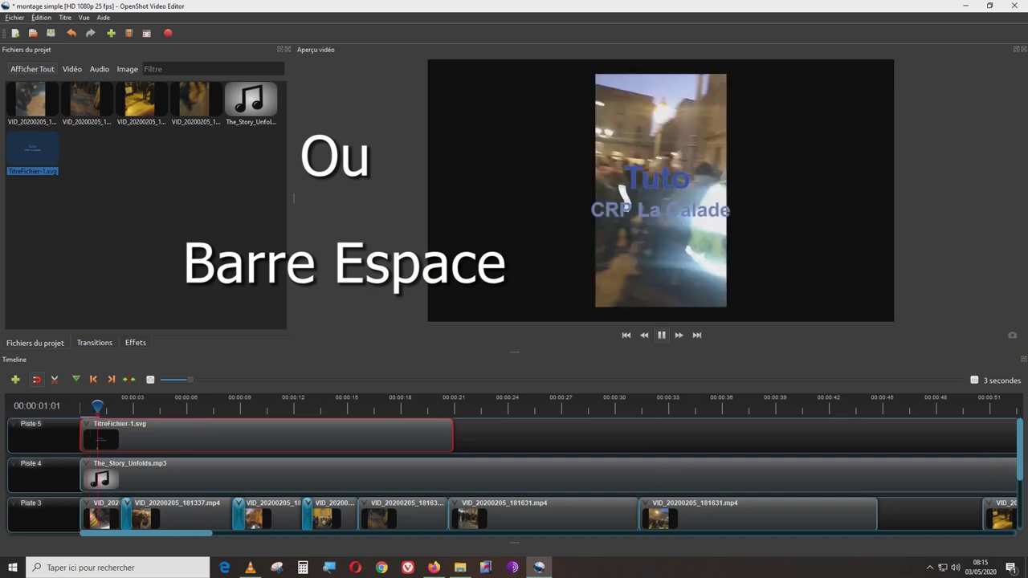
{"action": "key", "text": "space"}
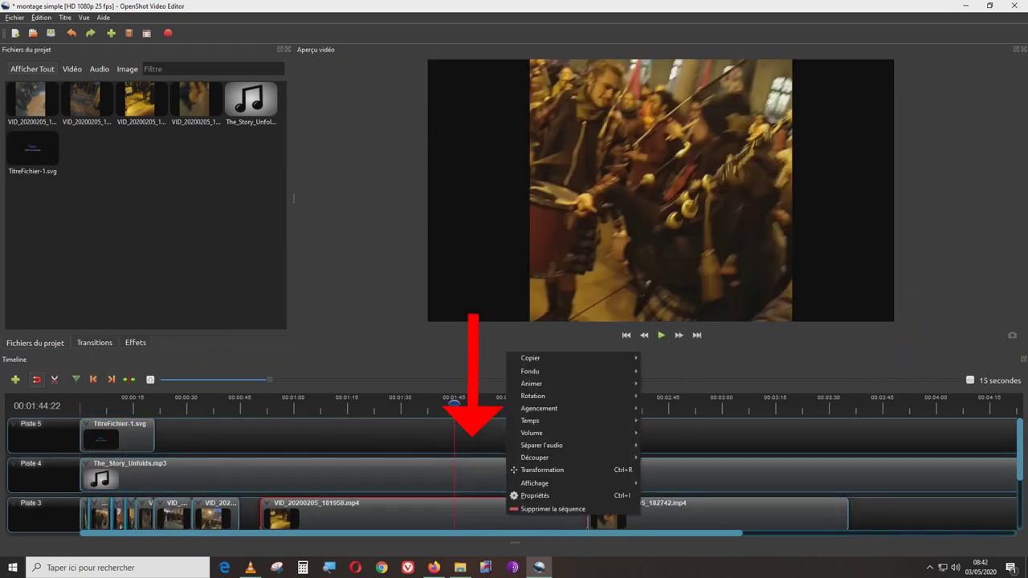
Rotate the VID_20200205_181958.mp4 clip on Piste 3 by 180 degrees.
{"action": "mouse_move", "coordinate": [562, 395]}
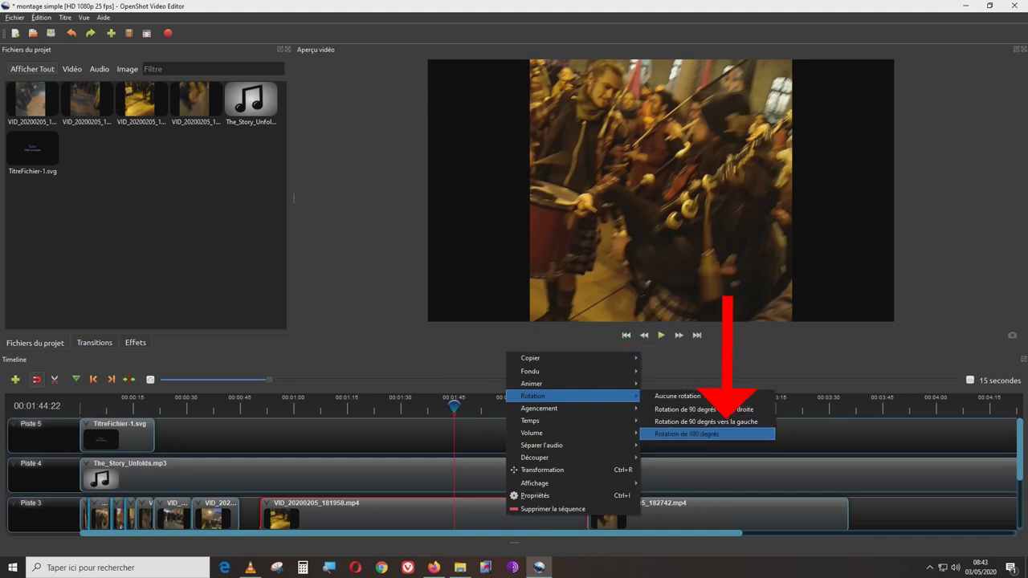
{"action": "left_click", "coordinate": [706, 433]}
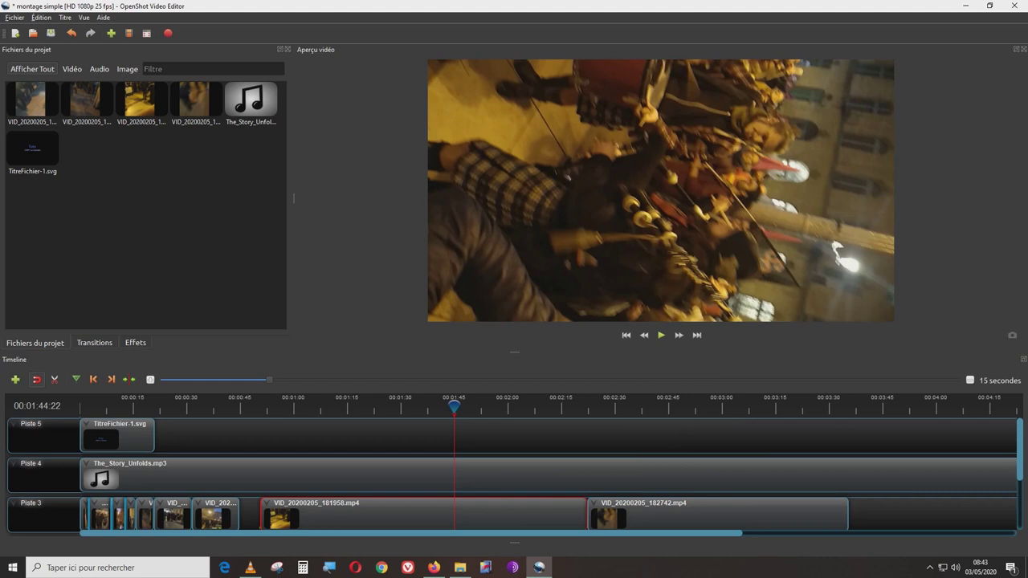
Try VID_20200205_181958.mp4 as a background at the start of Piste 1, preview it near 7 seconds and undo the move.
{"action": "scroll", "coordinate": [514, 474], "scroll_direction": "down", "scroll_amount": 3}
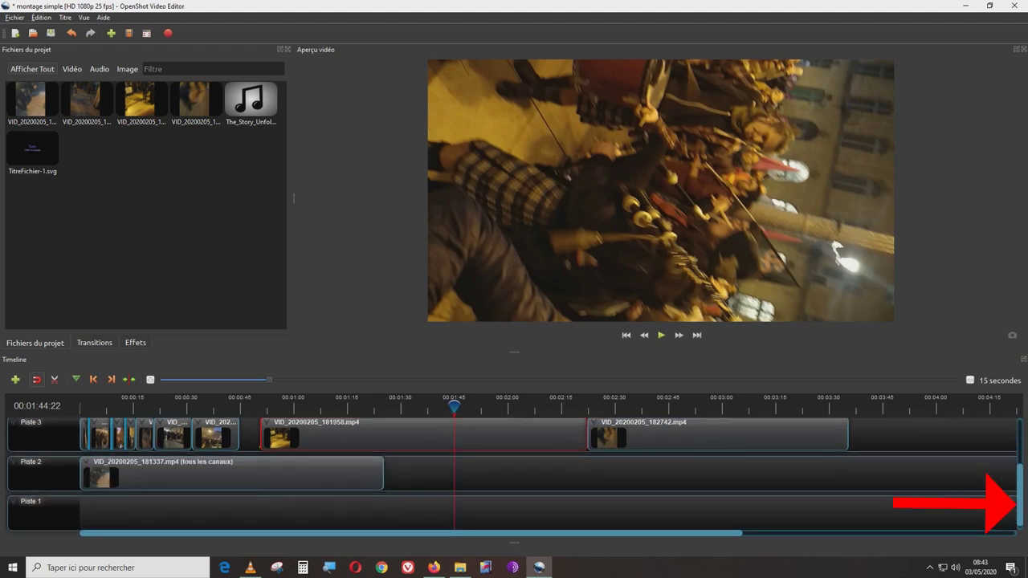
{"action": "mouse_move", "coordinate": [422, 434]}
{"action": "left_mouse_down"}
{"action": "mouse_move", "coordinate": [425, 473]}
{"action": "mouse_move", "coordinate": [371, 512]}
{"action": "mouse_move", "coordinate": [230, 511]}
{"action": "left_mouse_up"}
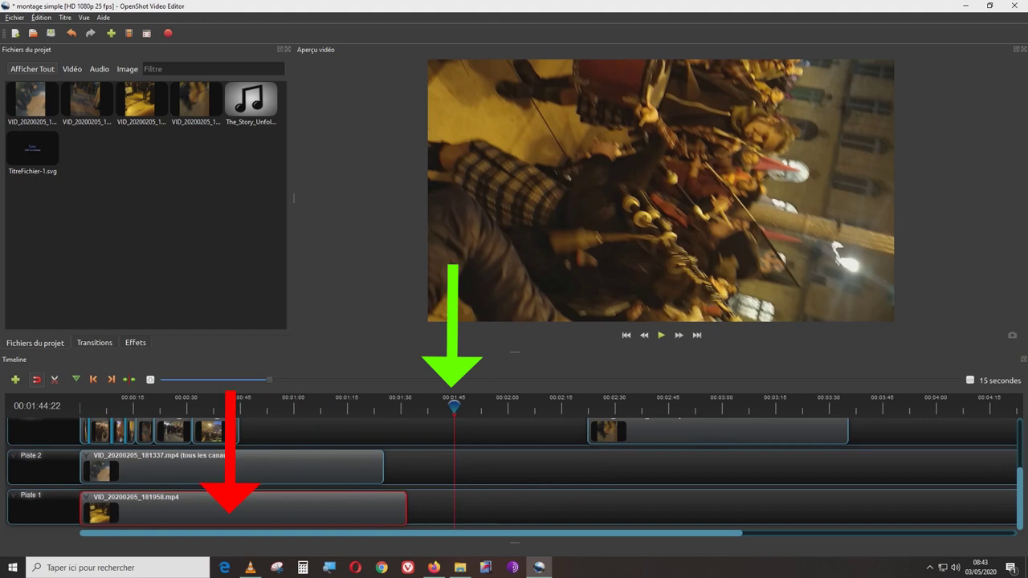
{"action": "left_click", "coordinate": [85, 406]}
{"action": "left_click_drag", "start_coordinate": [85, 405], "coordinate": [106, 406]}
{"action": "left_click", "coordinate": [44, 18]}
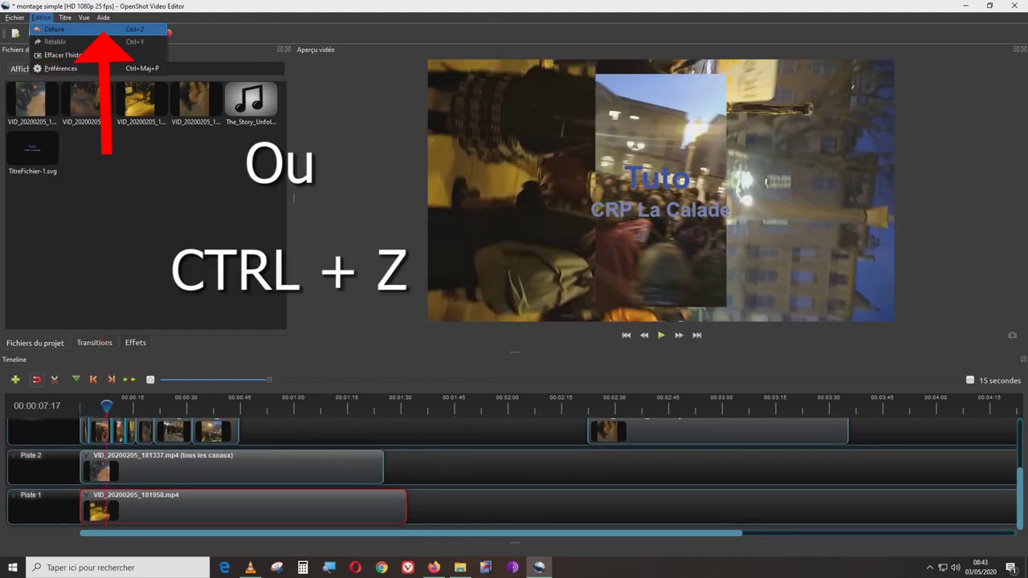
{"action": "key", "text": "Return"}
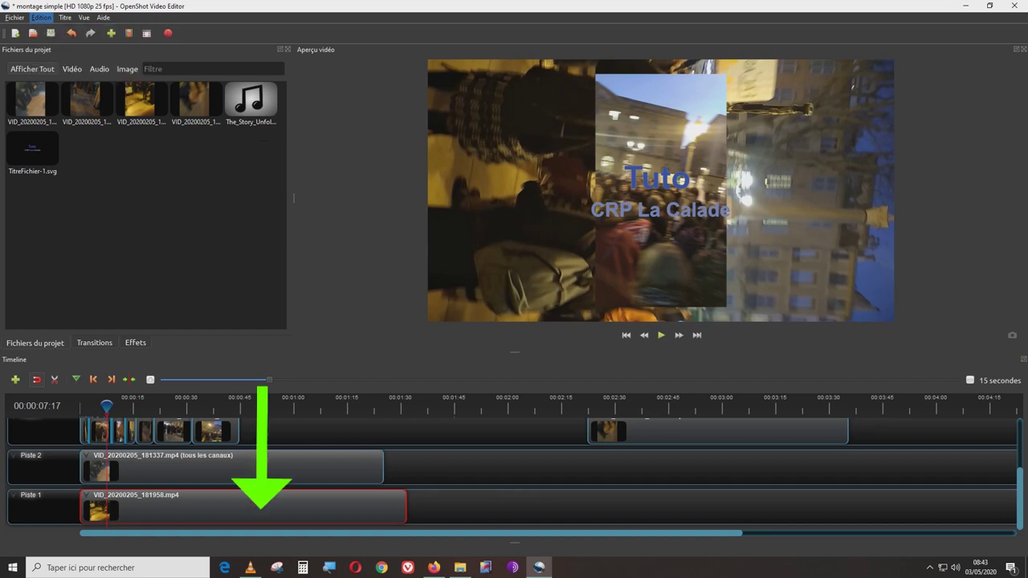
Rotate the two selected long clips on Piste 3 by 180 degrees and move VID_20200205_182742.mp4 to Piste 1.
{"action": "left_click_drag", "start_coordinate": [598, 406], "coordinate": [602, 405]}
{"action": "right_click", "coordinate": [651, 435]}
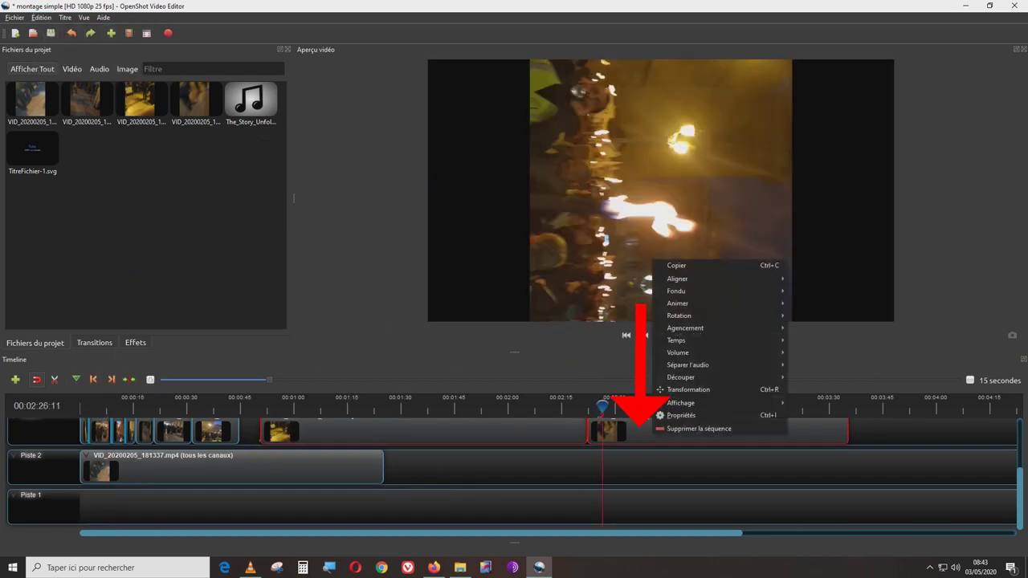
{"action": "mouse_move", "coordinate": [708, 315]}
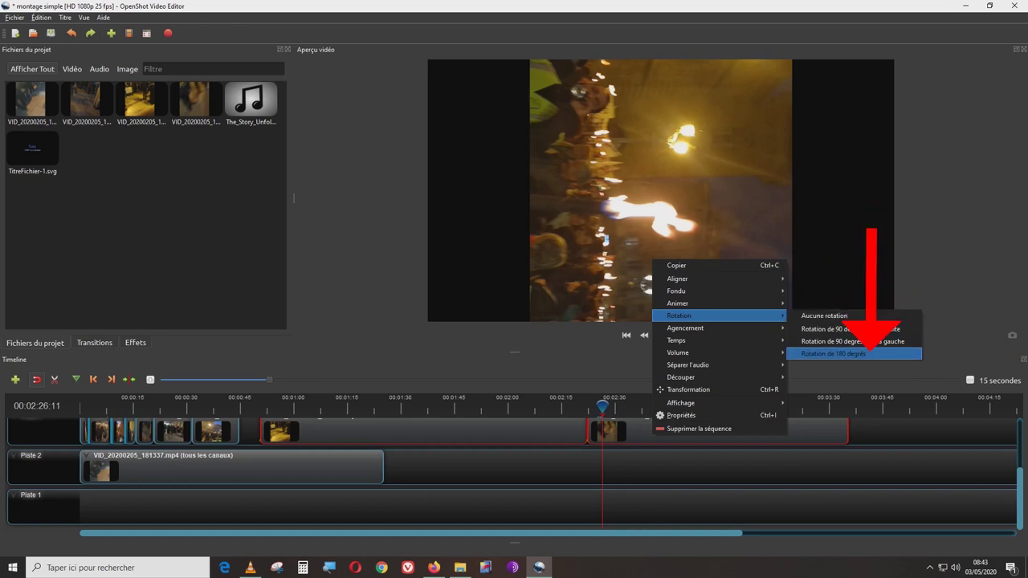
{"action": "left_click", "coordinate": [853, 352]}
{"action": "left_click_drag", "start_coordinate": [763, 429], "coordinate": [274, 509]}
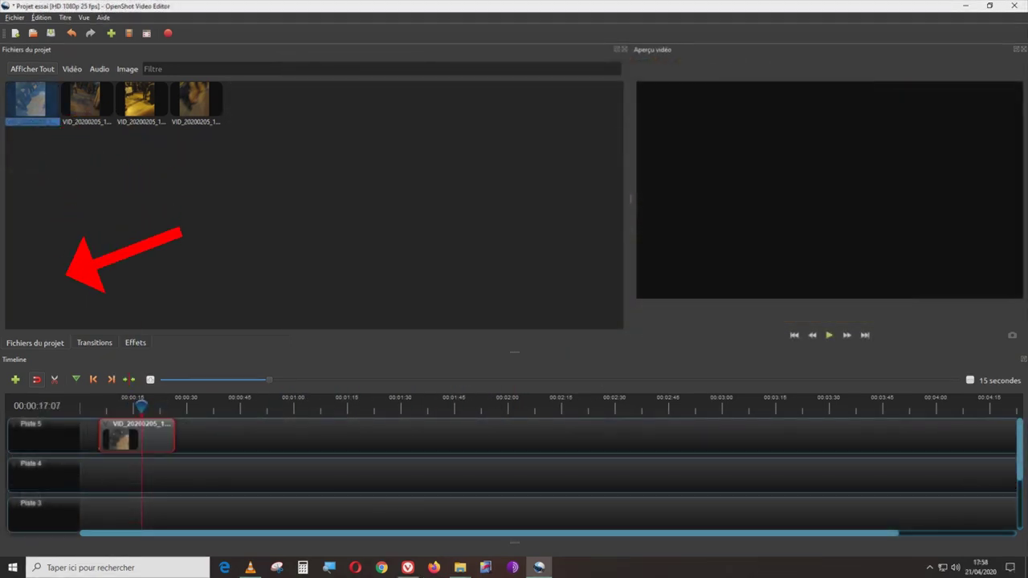
In Projet essai, move the clip to the start of Piste 5 and apply the layout Échelle 1/4 - Centre.
{"action": "left_click_drag", "start_coordinate": [126, 442], "coordinate": [113, 442]}
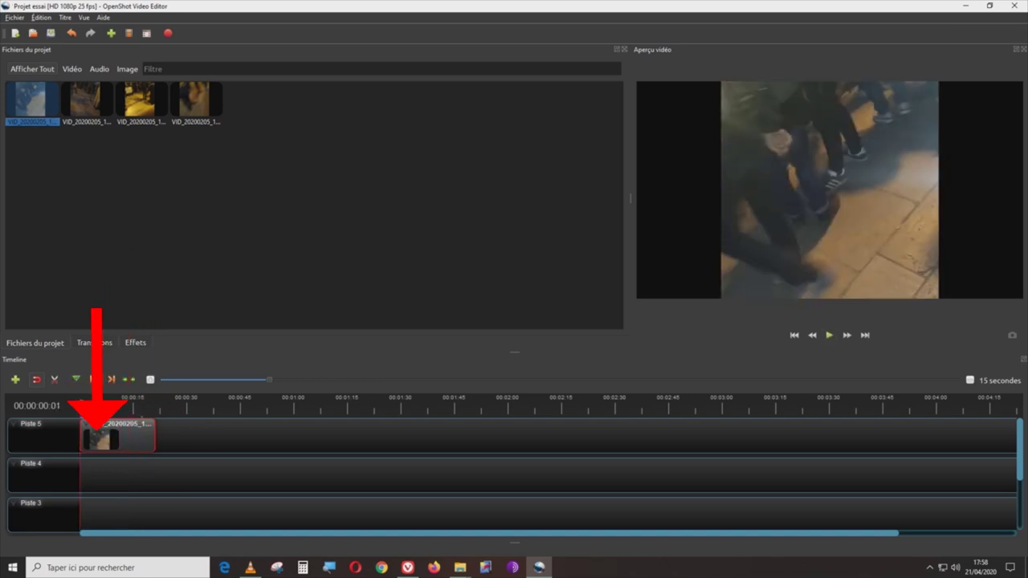
{"action": "right_click", "coordinate": [127, 440]}
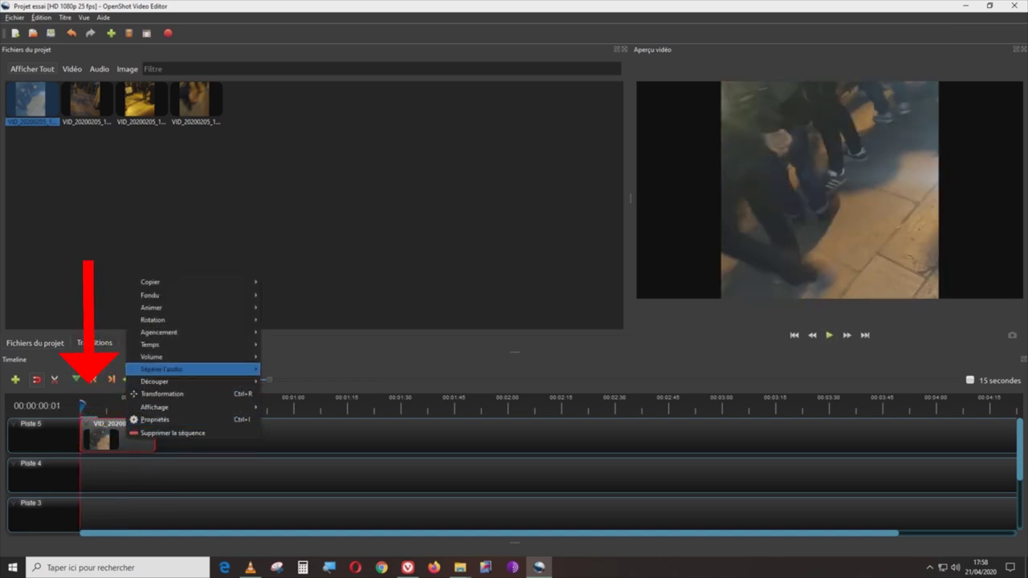
{"action": "mouse_move", "coordinate": [161, 332]}
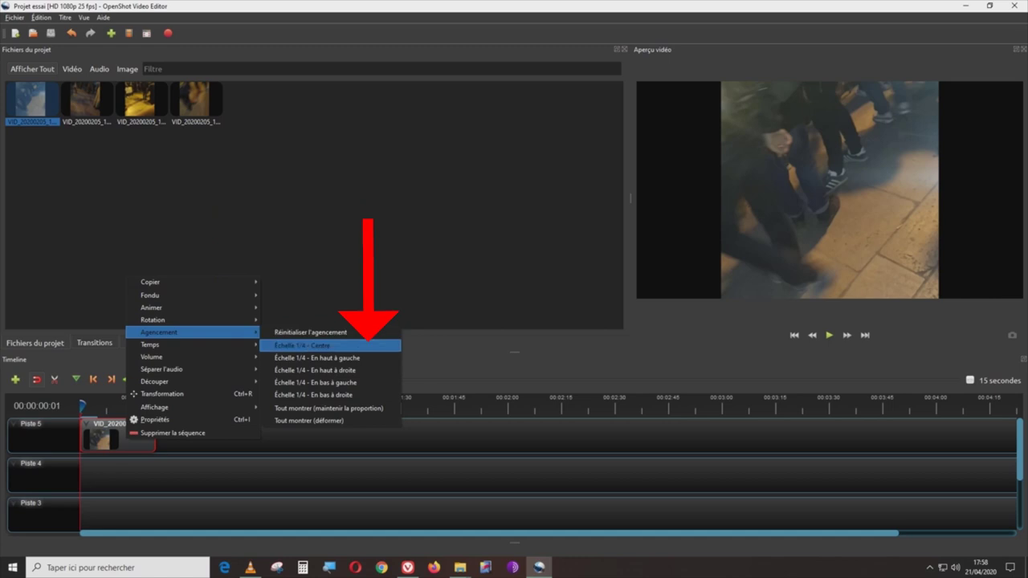
{"action": "left_click", "coordinate": [303, 345]}
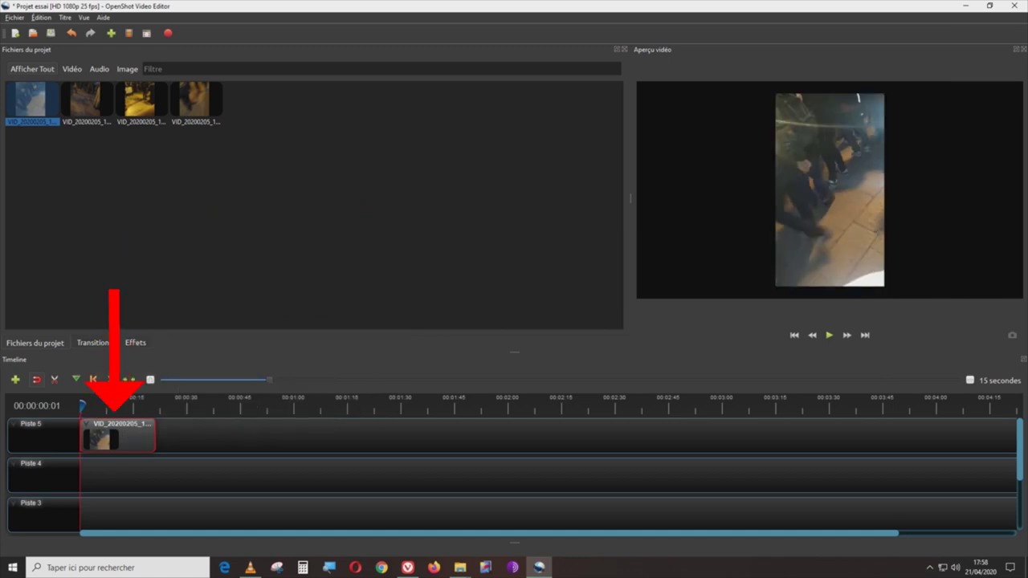
Enlarge the Piste 5 clip with Transformation until it fills the full height of the preview.
{"action": "right_click", "coordinate": [127, 438]}
{"action": "left_click", "coordinate": [133, 397]}
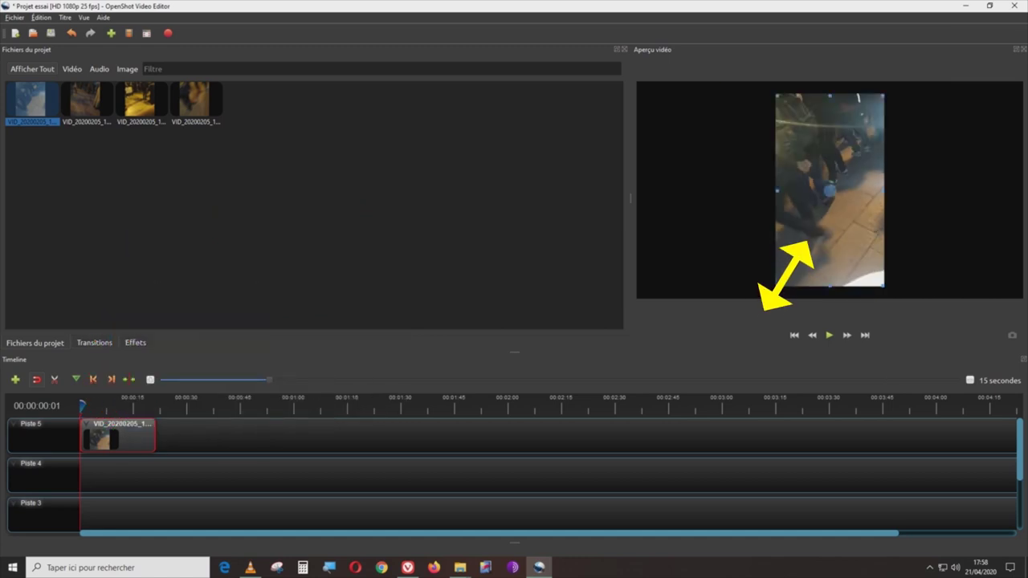
{"action": "left_click_drag", "start_coordinate": [798, 248], "coordinate": [768, 301]}
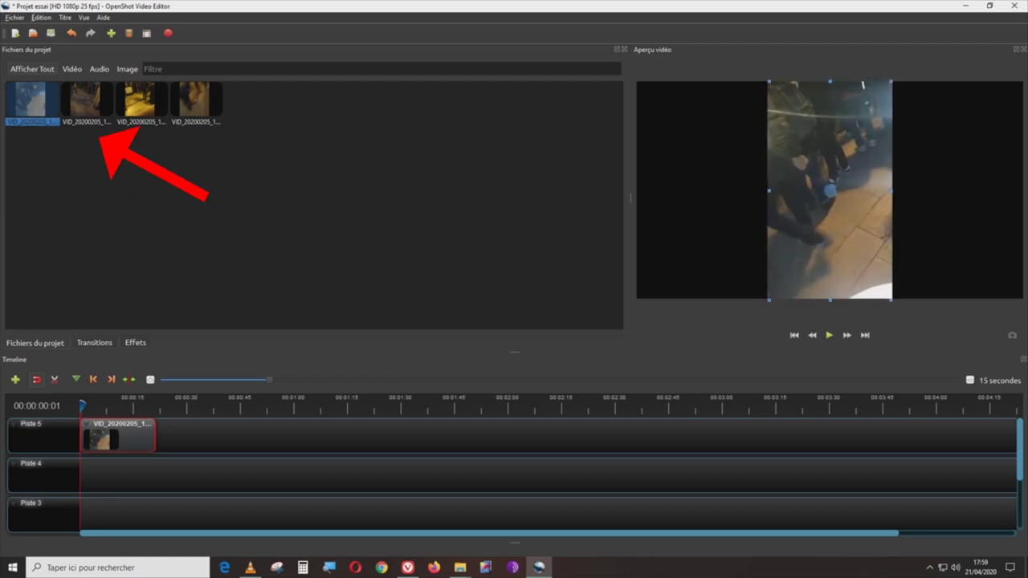
Add the first project video to the start of Piste 4 and widen it with Transformation to fill the frame's background.
{"action": "left_click_drag", "start_coordinate": [32, 101], "coordinate": [118, 474]}
{"action": "right_click", "coordinate": [119, 476]}
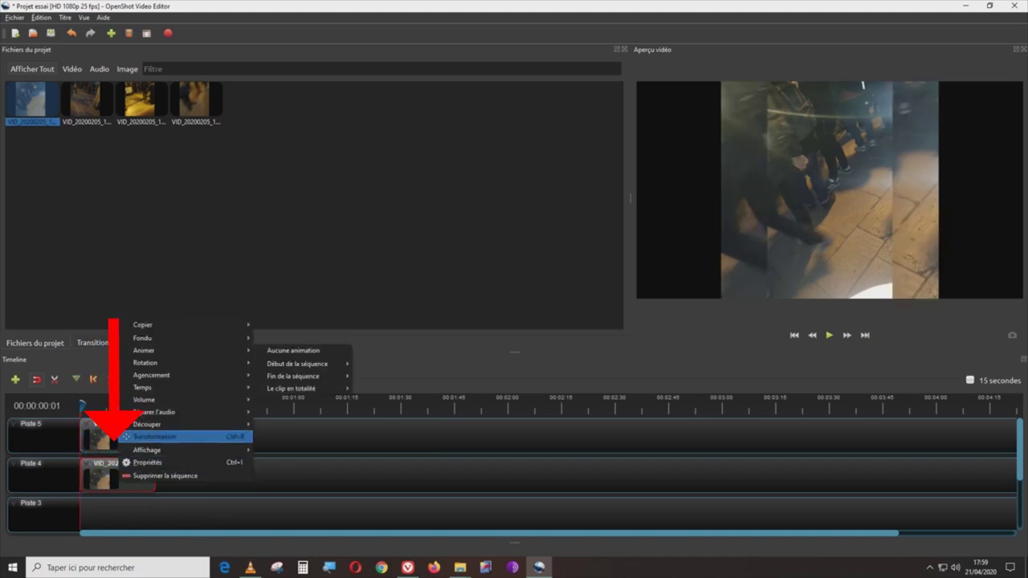
{"action": "left_click", "coordinate": [153, 436]}
{"action": "left_click_drag", "start_coordinate": [763, 191], "coordinate": [652, 193]}
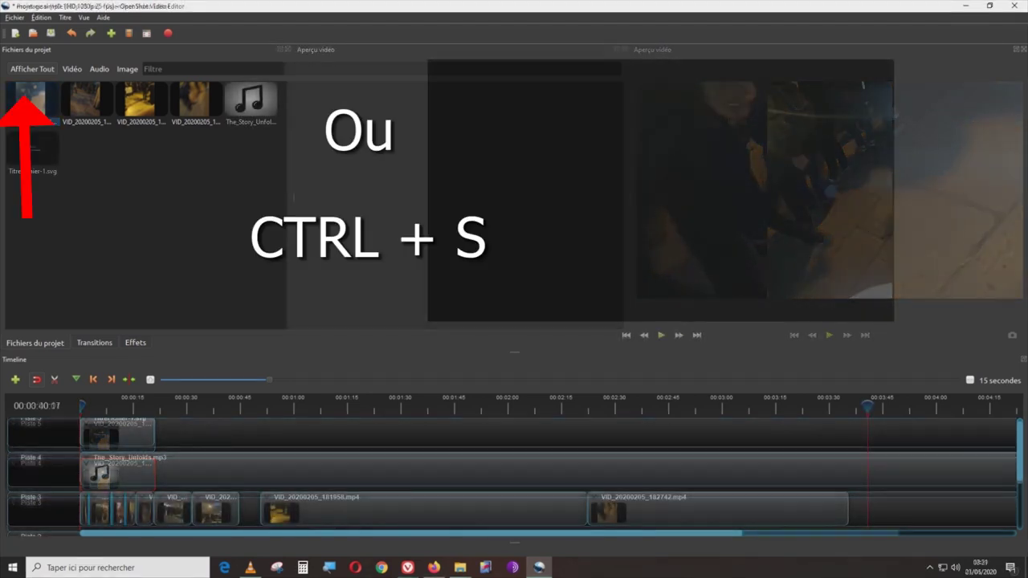
Save the montage simple project.
{"action": "left_click", "coordinate": [14, 17]}
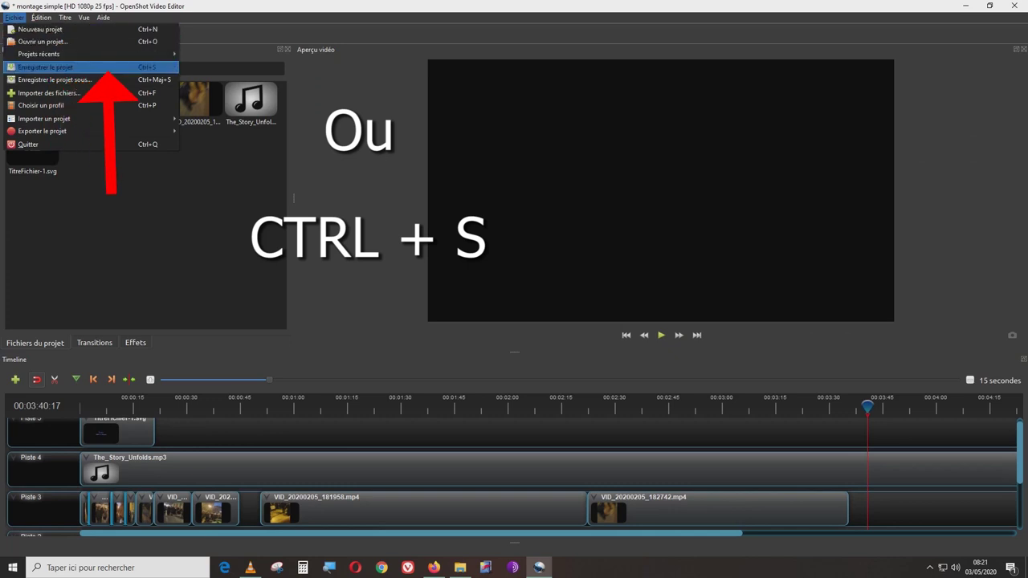
{"action": "key", "text": "ctrl+s"}
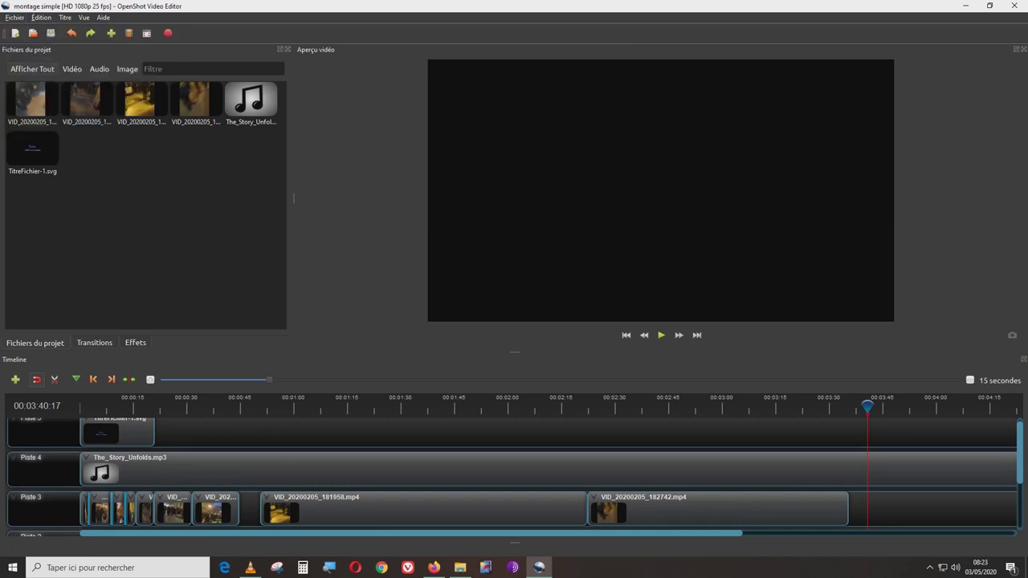
Set up a video export of the project named montage simple 1 with the Desktop (Bureau) as the destination folder.
{"action": "left_click", "coordinate": [14, 18]}
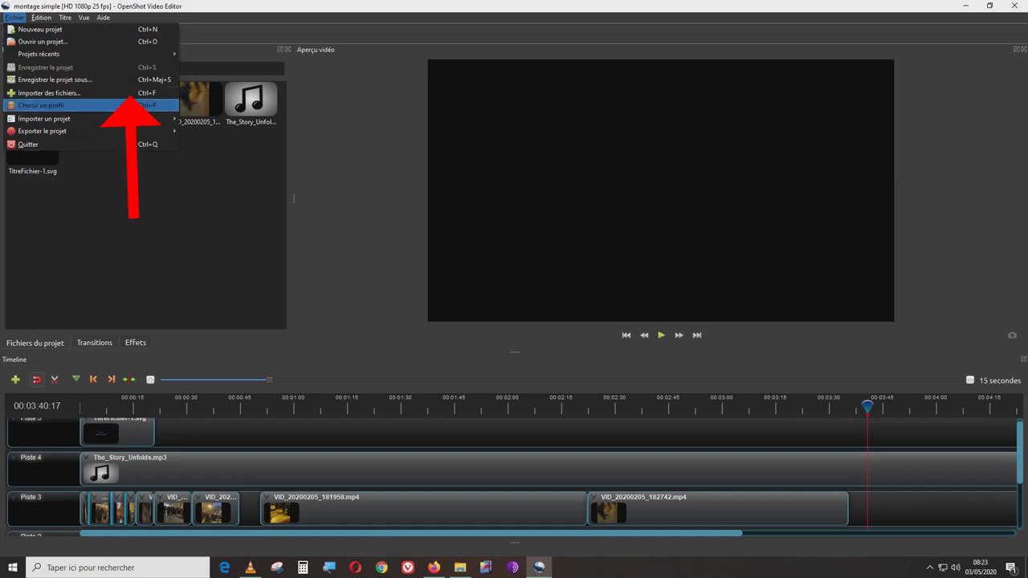
{"action": "mouse_move", "coordinate": [144, 131]}
{"action": "key", "text": "Right"}
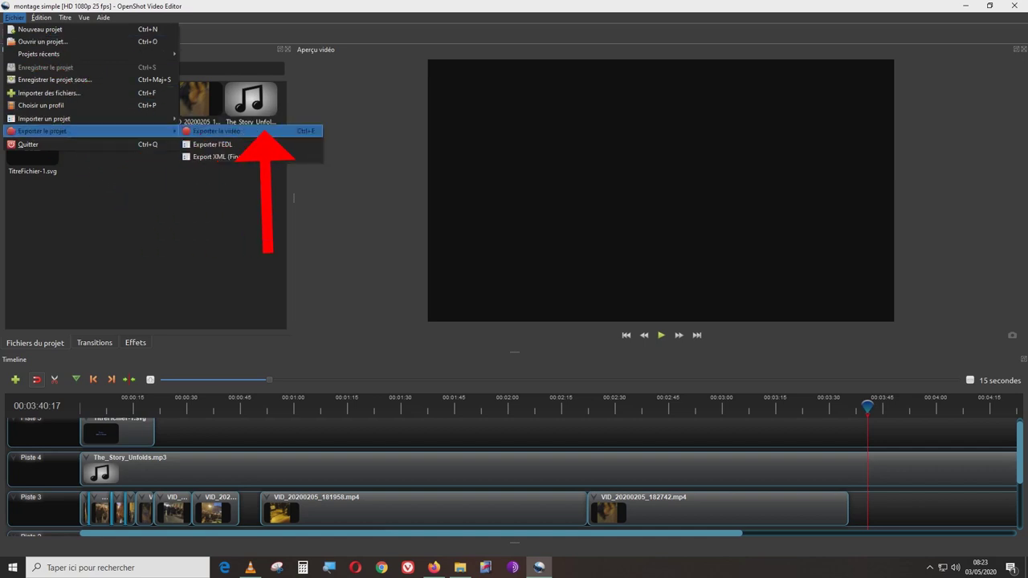
{"action": "key", "text": "Return"}
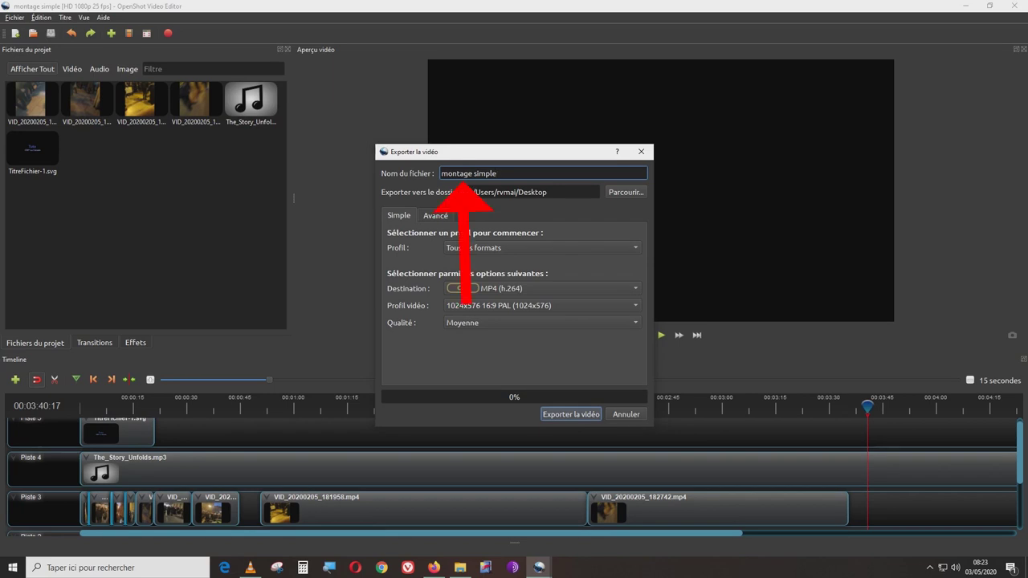
{"action": "left_click", "coordinate": [626, 193]}
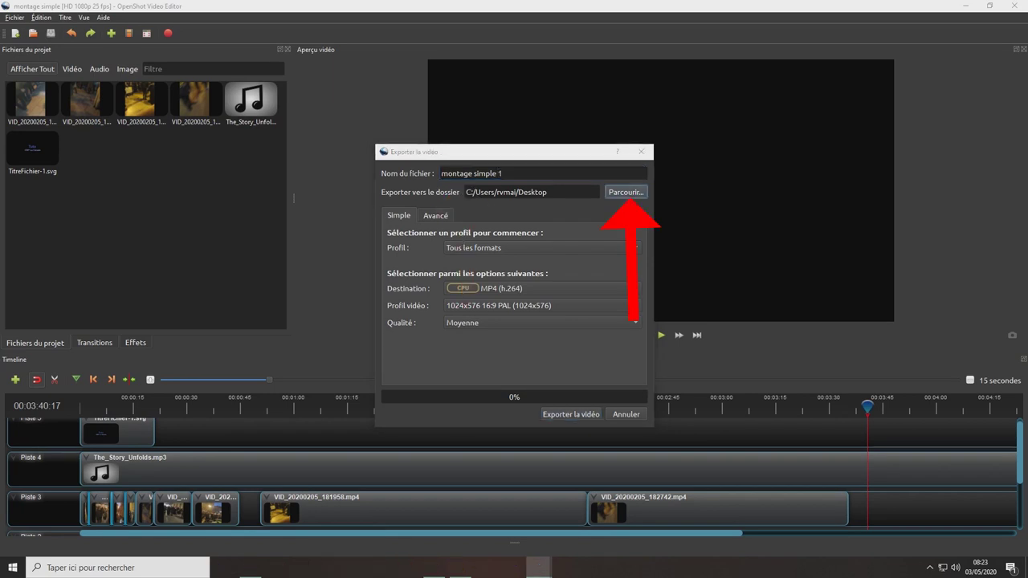
{"action": "key", "text": "Return"}
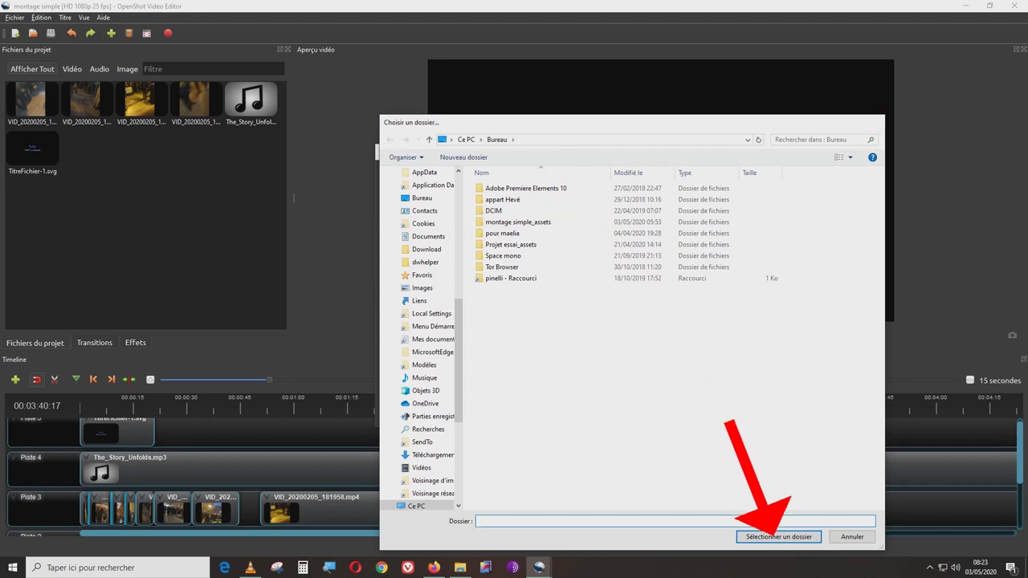
{"action": "key", "text": "Return"}
Configure the export as MP4 (h.264) with the HD 1080p 25 fps (1920x1080) video profile and Élevée quality.
{"action": "left_click", "coordinate": [590, 289]}
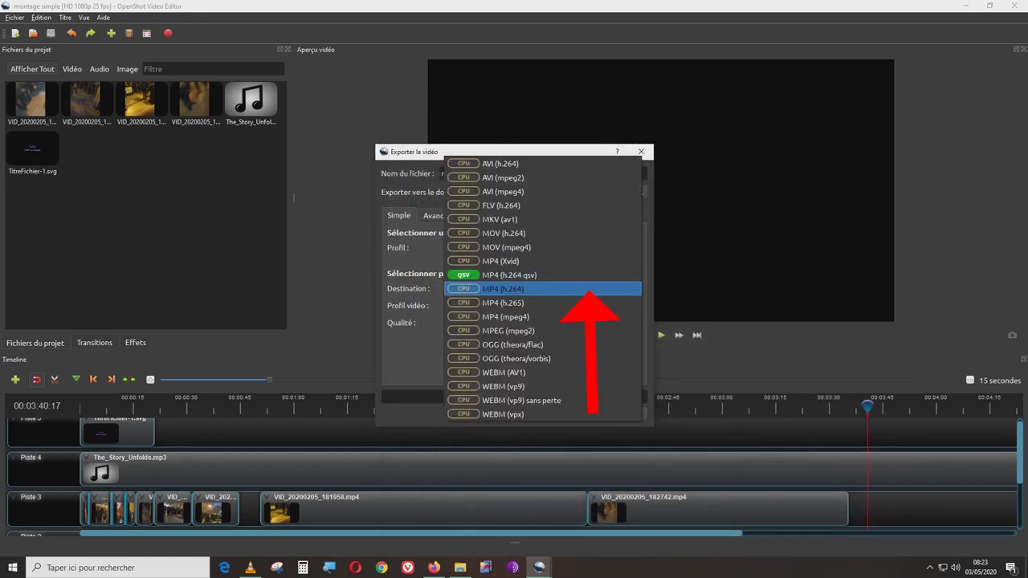
{"action": "left_click", "coordinate": [590, 291]}
{"action": "left_click", "coordinate": [588, 306]}
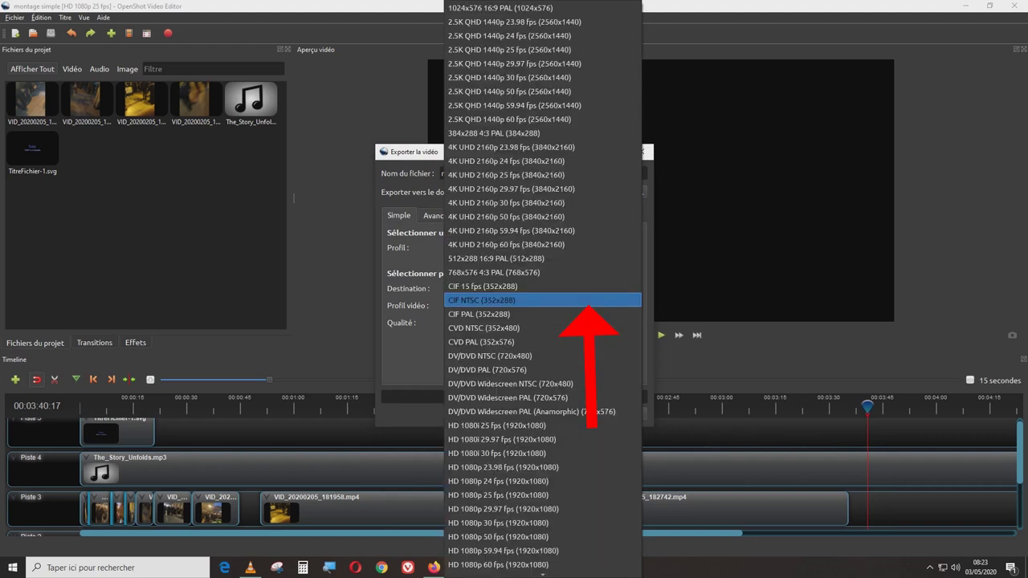
{"action": "key", "text": "Down"}
{"action": "key", "text": "Down"}
{"action": "key", "text": "Down"}
{"action": "key", "text": "Down"}
{"action": "key", "text": "Down"}
{"action": "key", "text": "Down"}
{"action": "key", "text": "Down"}
{"action": "key", "text": "Down"}
{"action": "key", "text": "Down"}
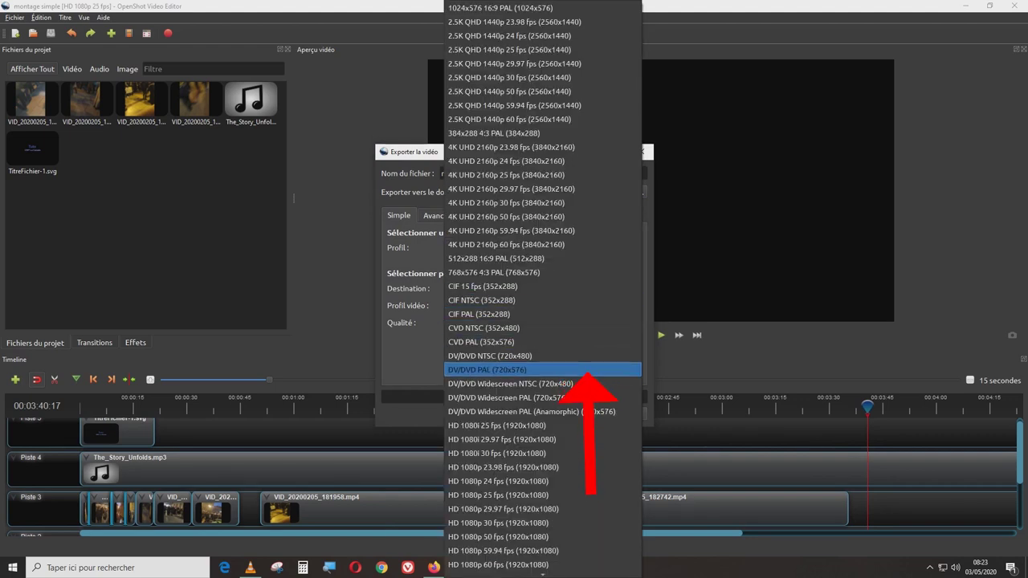
{"action": "key", "text": "Down"}
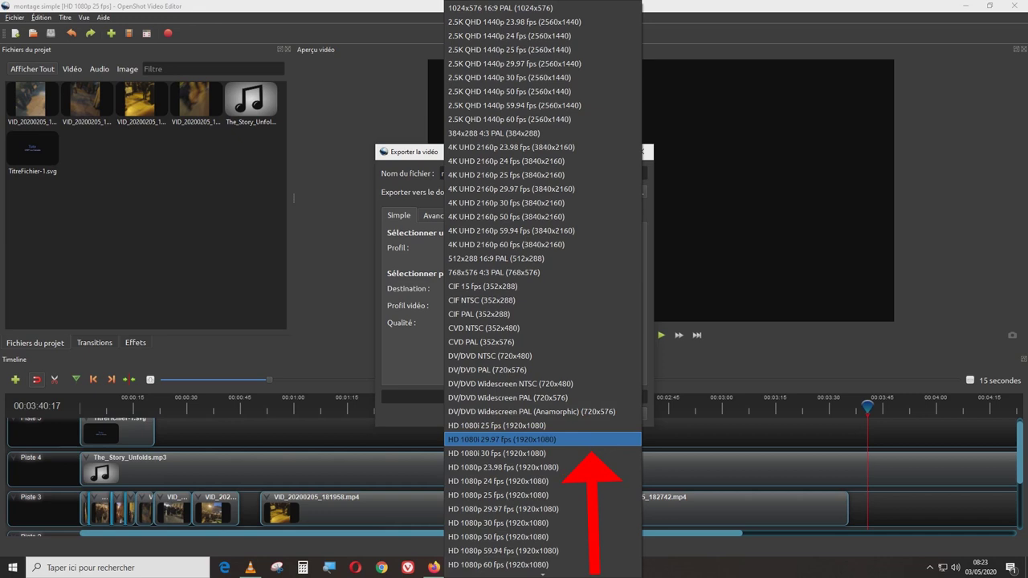
{"action": "key", "text": "Down"}
{"action": "key", "text": "Down"}
{"action": "key", "text": "Down"}
{"action": "key", "text": "Down"}
{"action": "left_click", "coordinate": [599, 495]}
{"action": "left_click", "coordinate": [552, 323]}
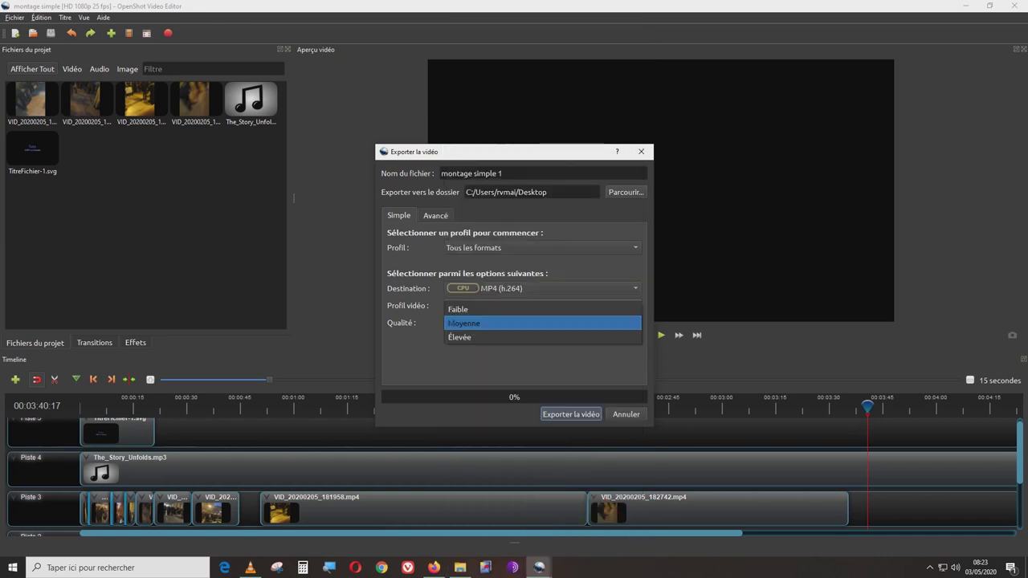
{"action": "left_click", "coordinate": [552, 335]}
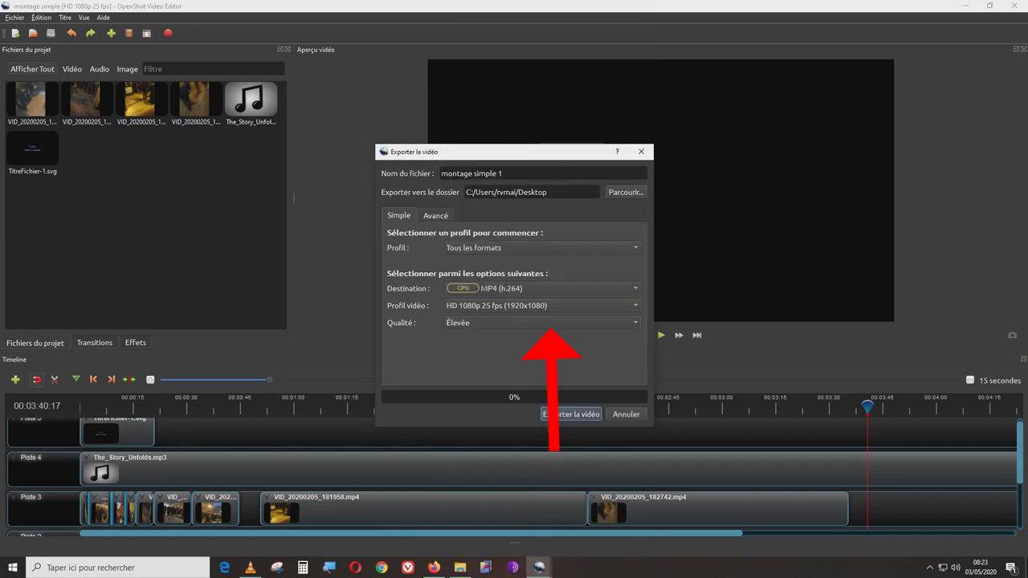
Set the video bitrate to 30,00 Mb/s in the advanced export settings and start exporting the video.
{"action": "left_click", "coordinate": [435, 216]}
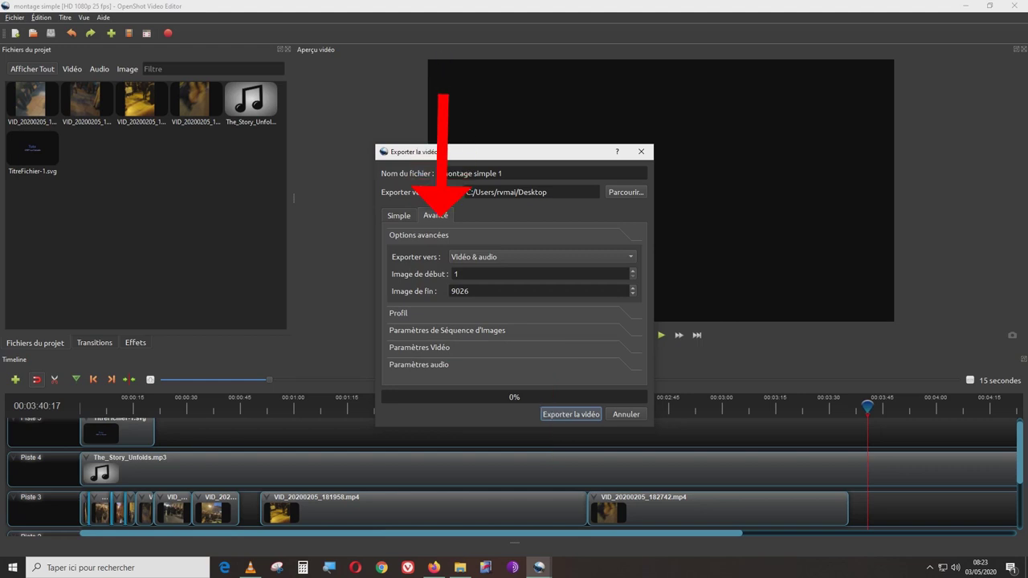
{"action": "left_click", "coordinate": [411, 313]}
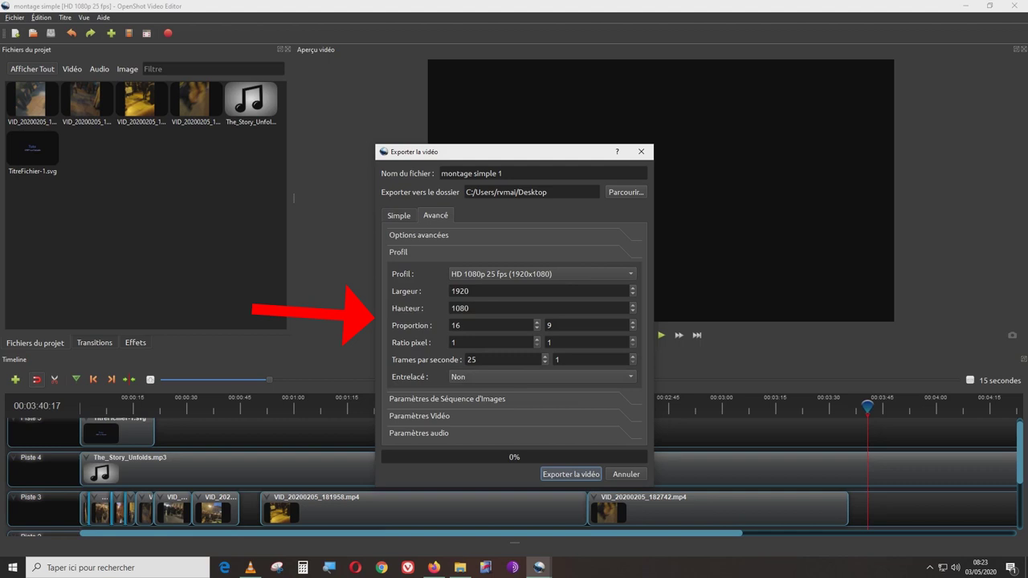
{"action": "left_click", "coordinate": [447, 399]}
{"action": "left_click", "coordinate": [419, 326]}
{"action": "left_click", "coordinate": [513, 343]}
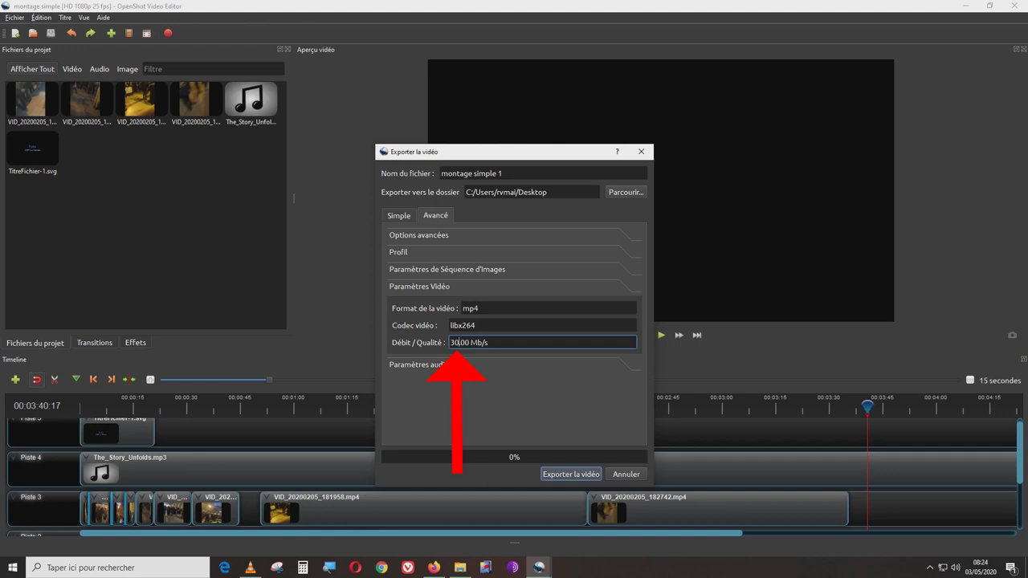
{"action": "left_click", "coordinate": [419, 365]}
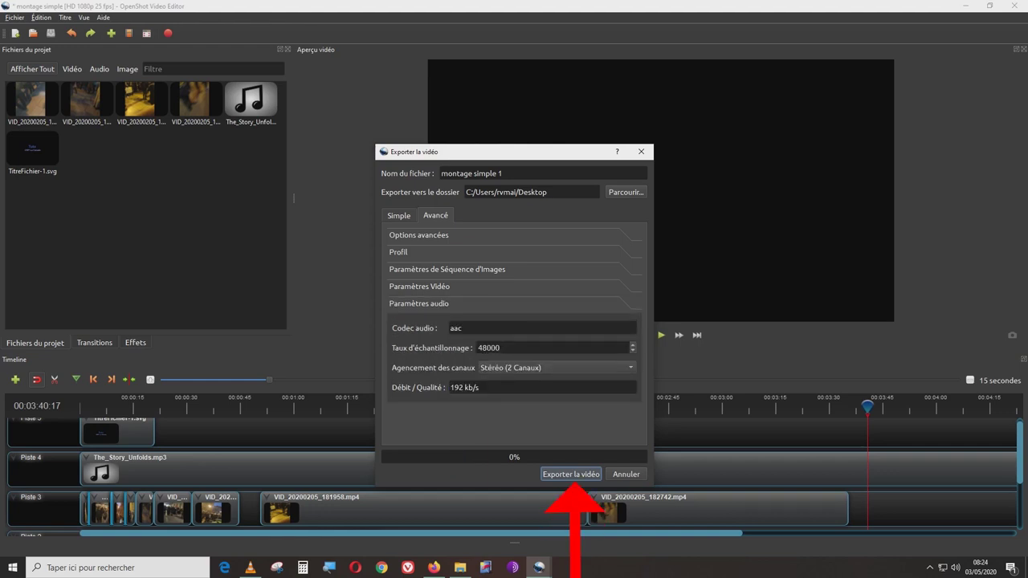
{"action": "left_click", "coordinate": [571, 475]}
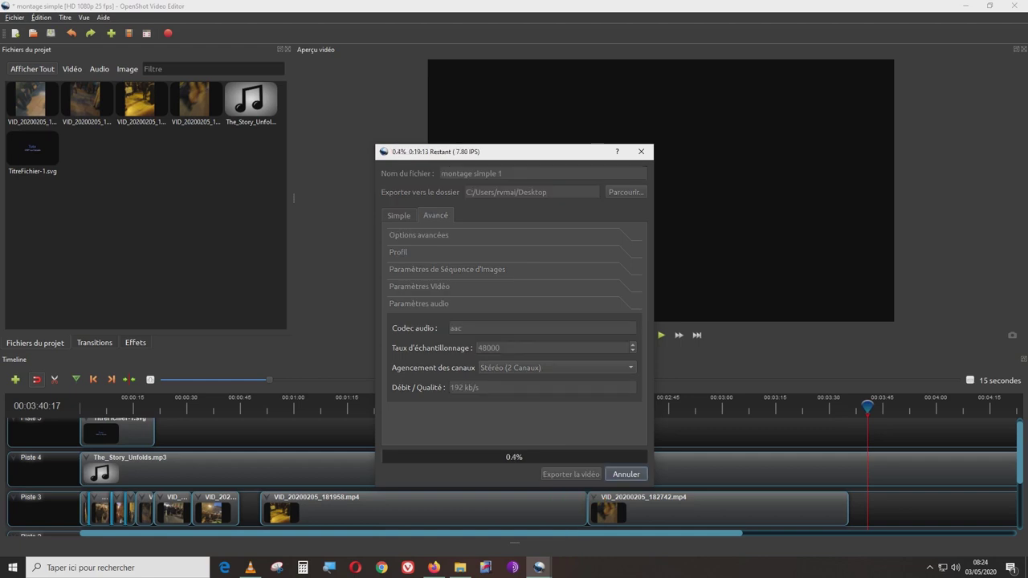